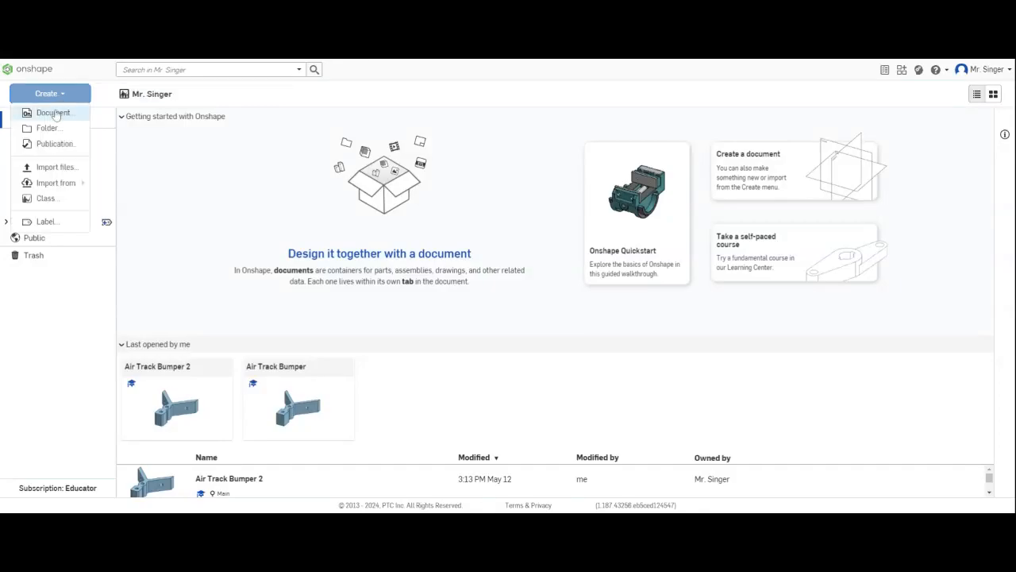
Step: Create a new document named Air Track Bumper
click(53, 112)
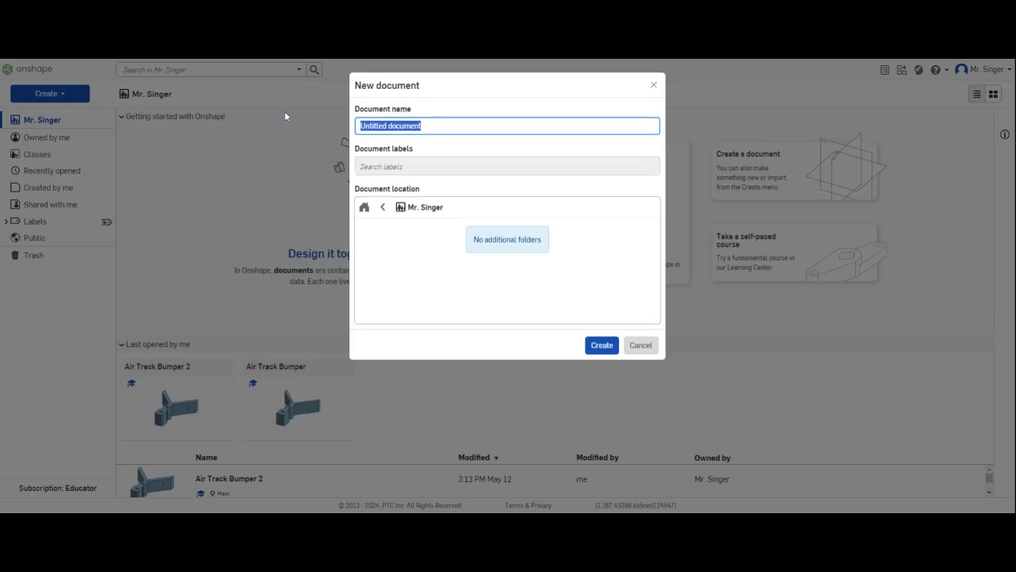
text(Air)
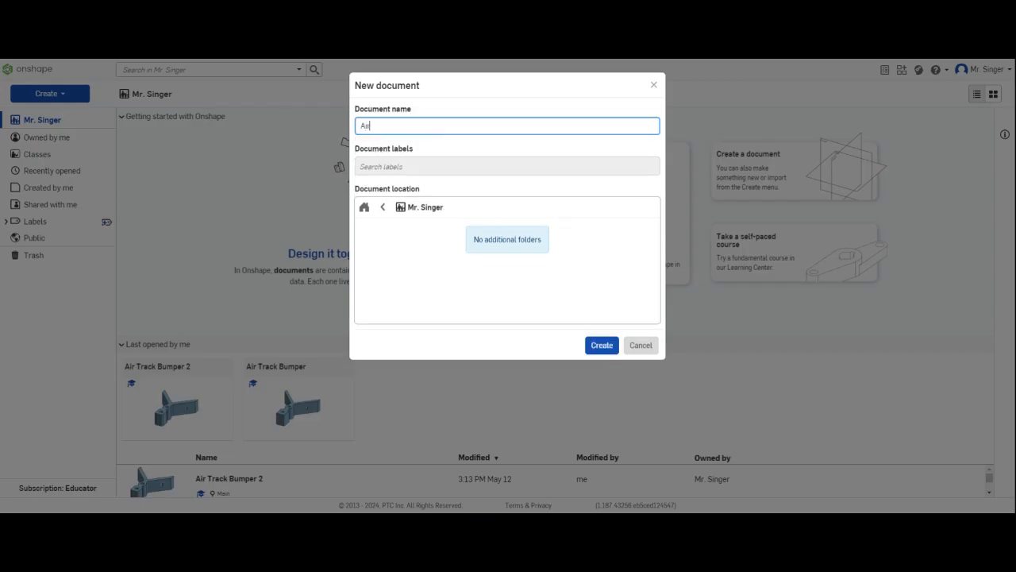
text( Track Bumper)
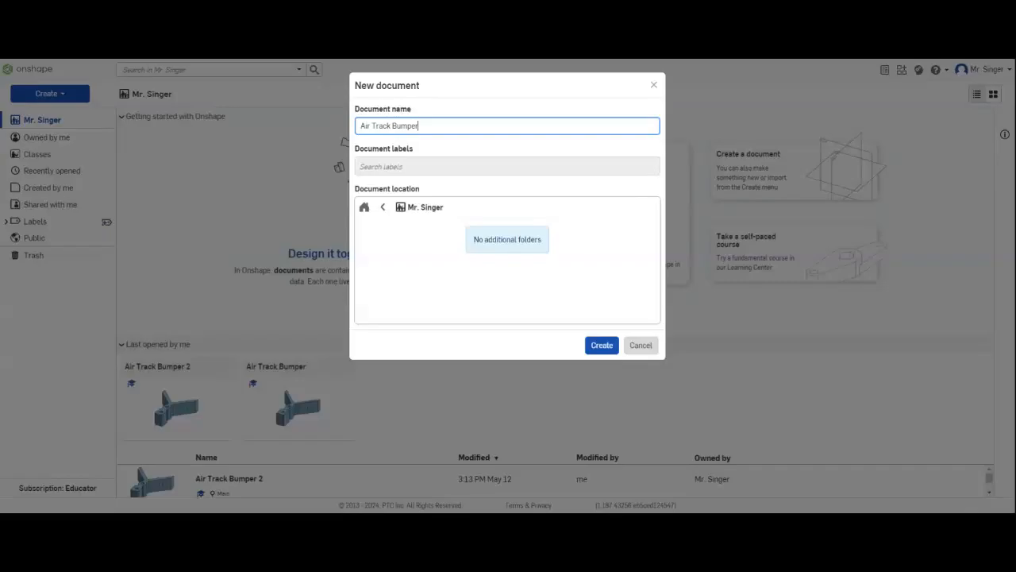
click(601, 344)
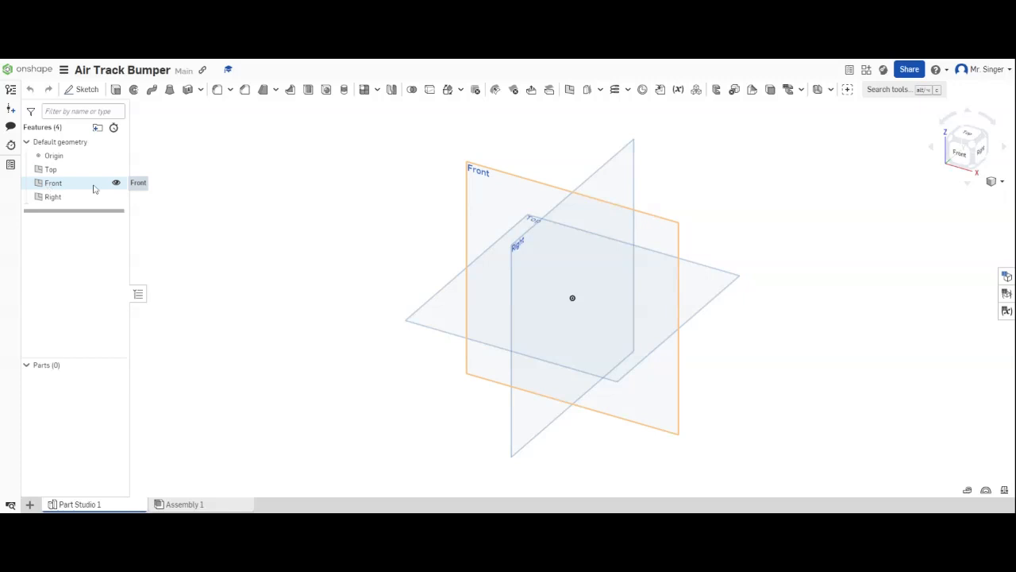
Step: Hide the Front and Right planes so that only the Top plane is displayed
click(116, 183)
click(116, 197)
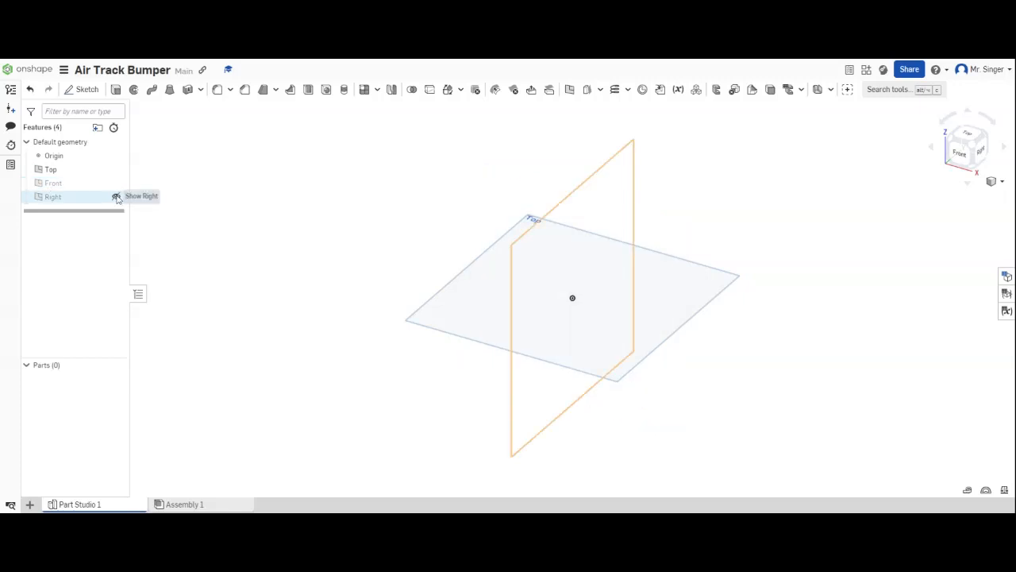
click(969, 136)
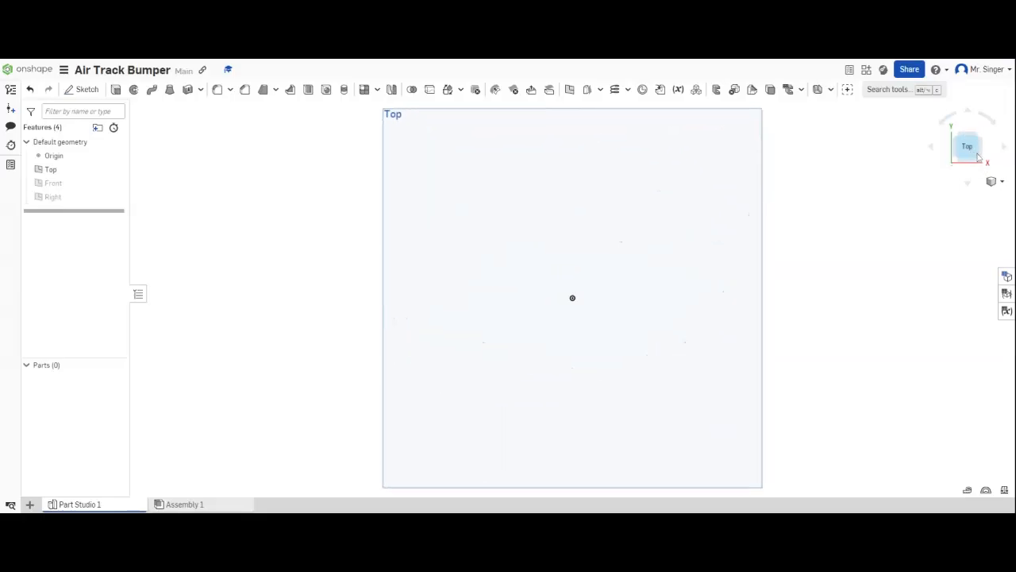
mouse_move(970, 152)
mouse_down()
mouse_move(959, 162)
mouse_move(983, 158)
mouse_move(972, 139)
mouse_up()
click(984, 159)
click(970, 138)
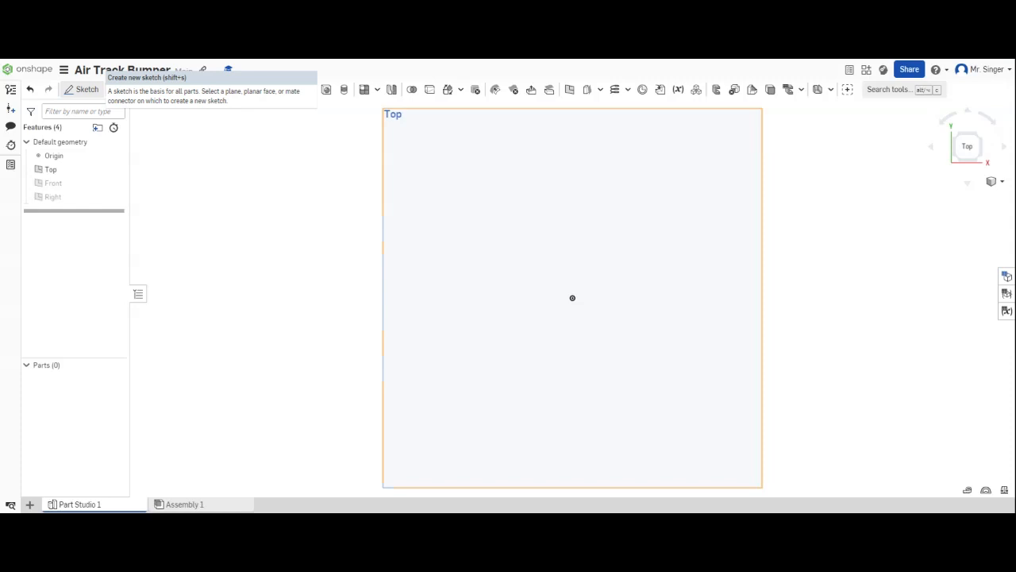
Step: Start a sketch on the Top plane and choose the center point rectangle tool
click(82, 91)
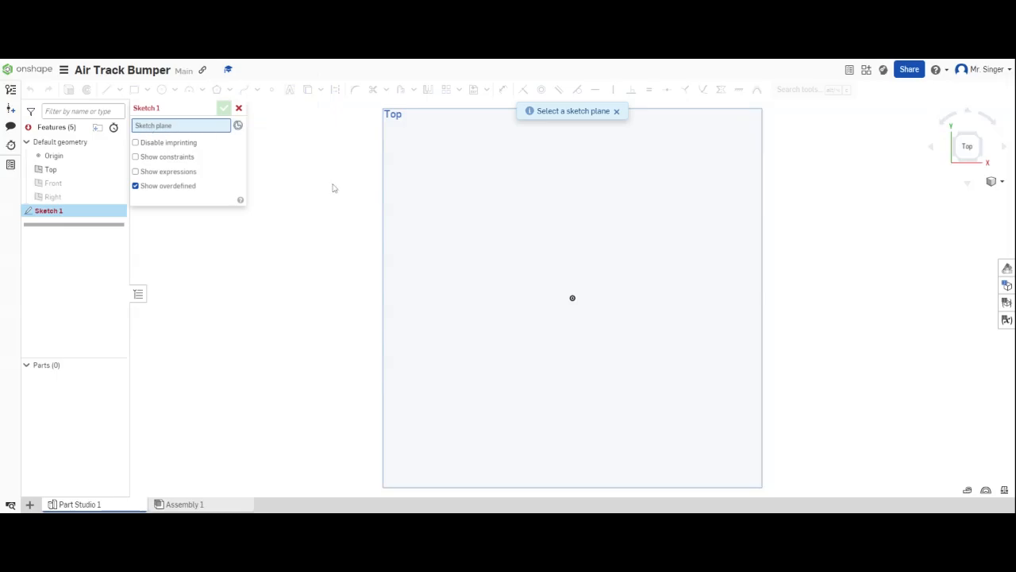
click(493, 216)
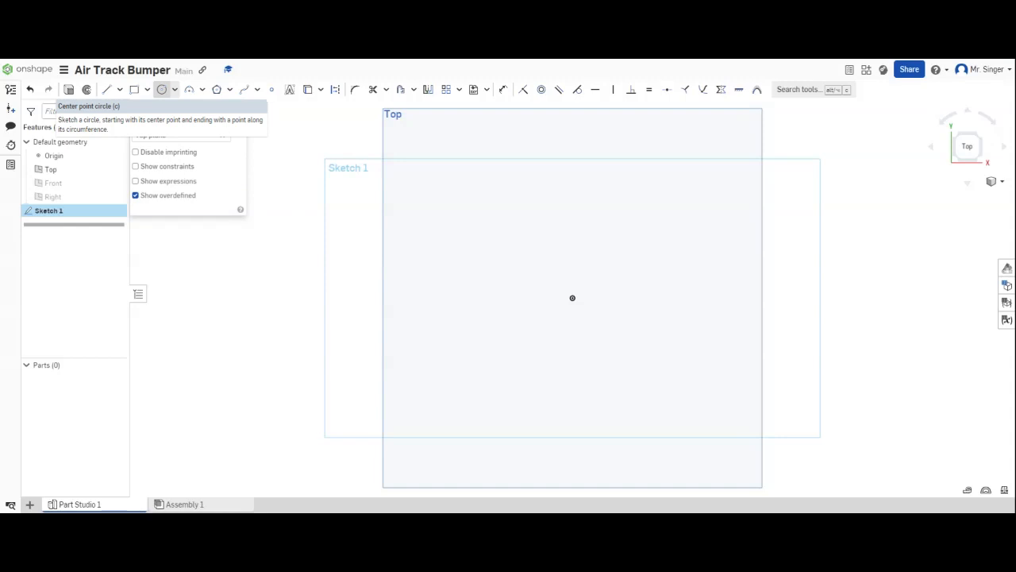
click(148, 90)
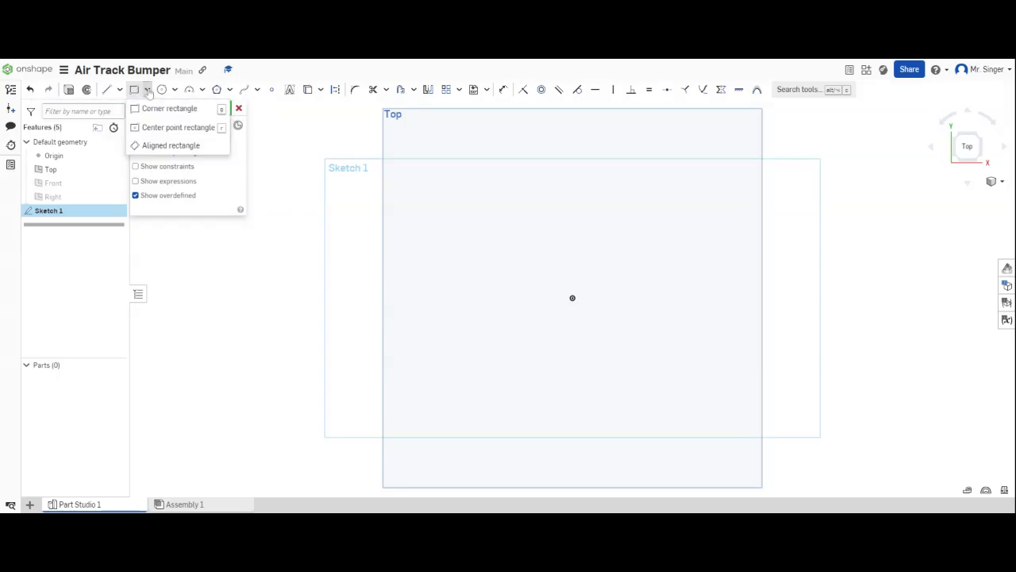
click(177, 127)
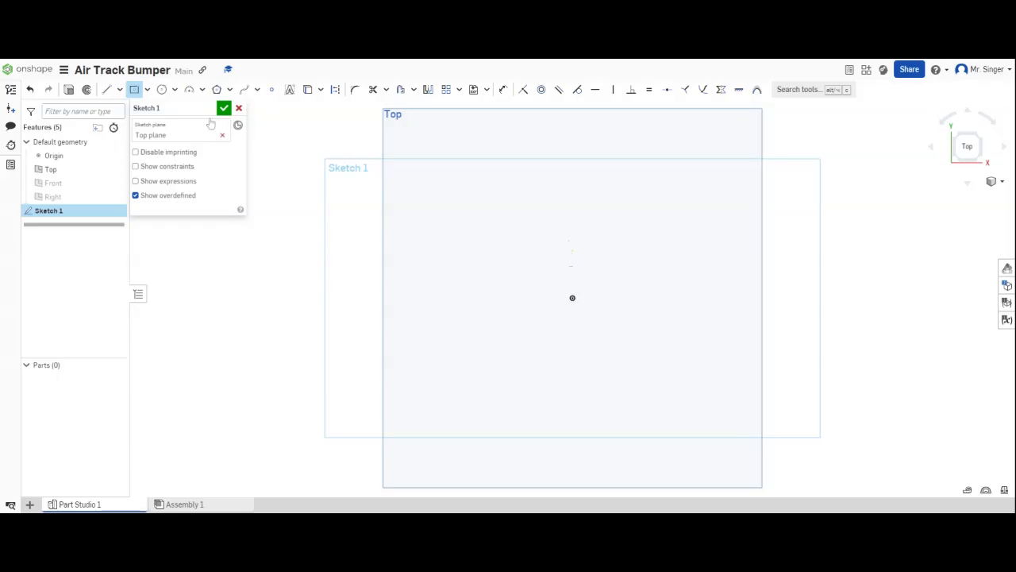
Step: Check the default length unit in the workspace units settings
click(64, 72)
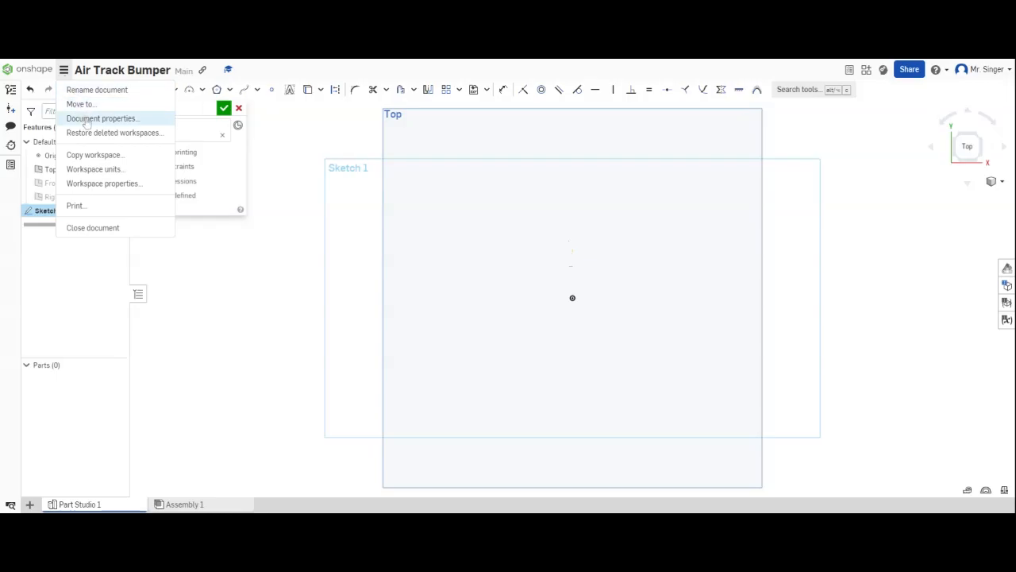
click(95, 171)
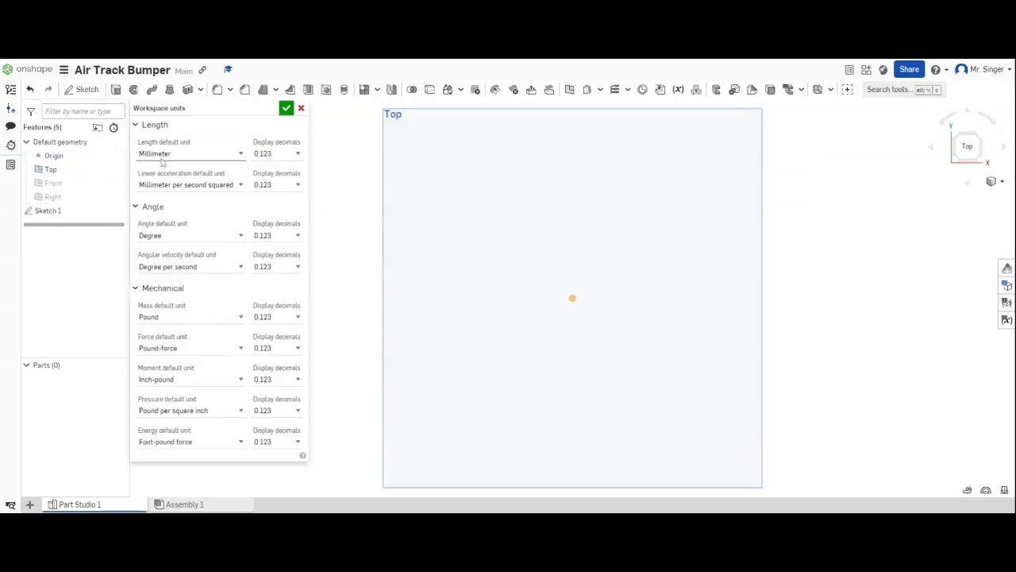
click(287, 109)
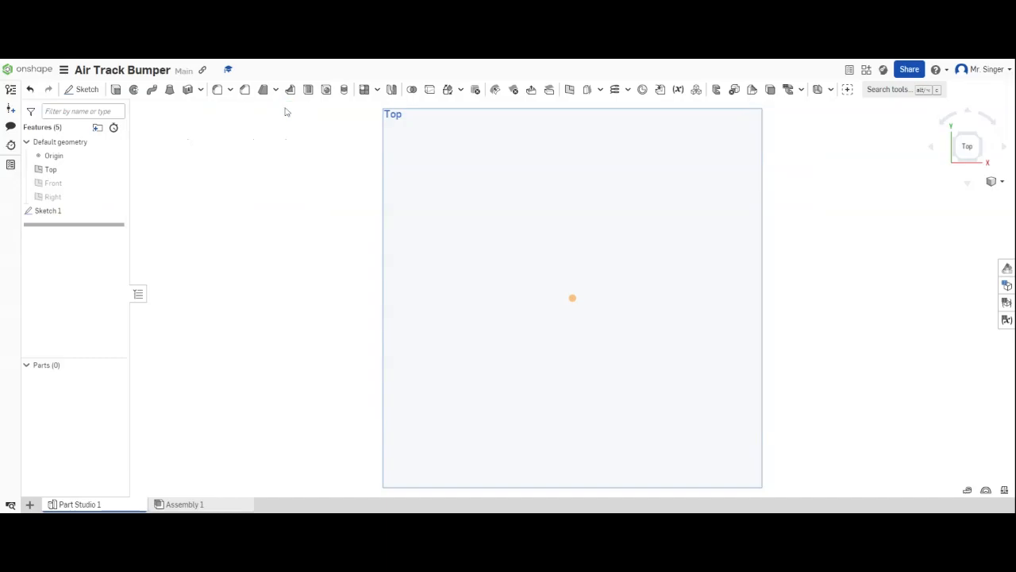
Step: Reopen Sketch 1 and draw a center point rectangle about 37 by 36 mm centered on the origin
right_click(76, 212)
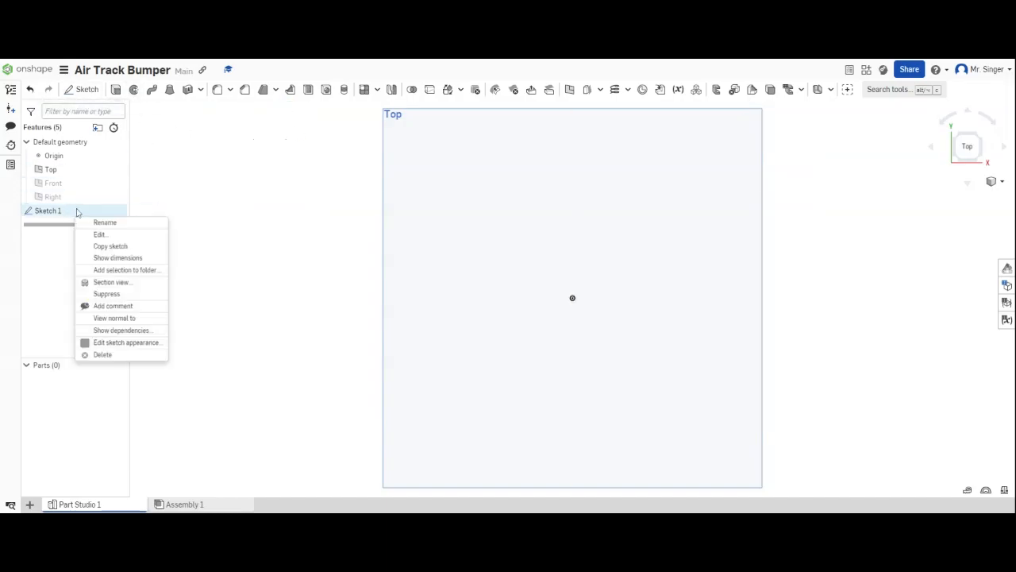
click(97, 235)
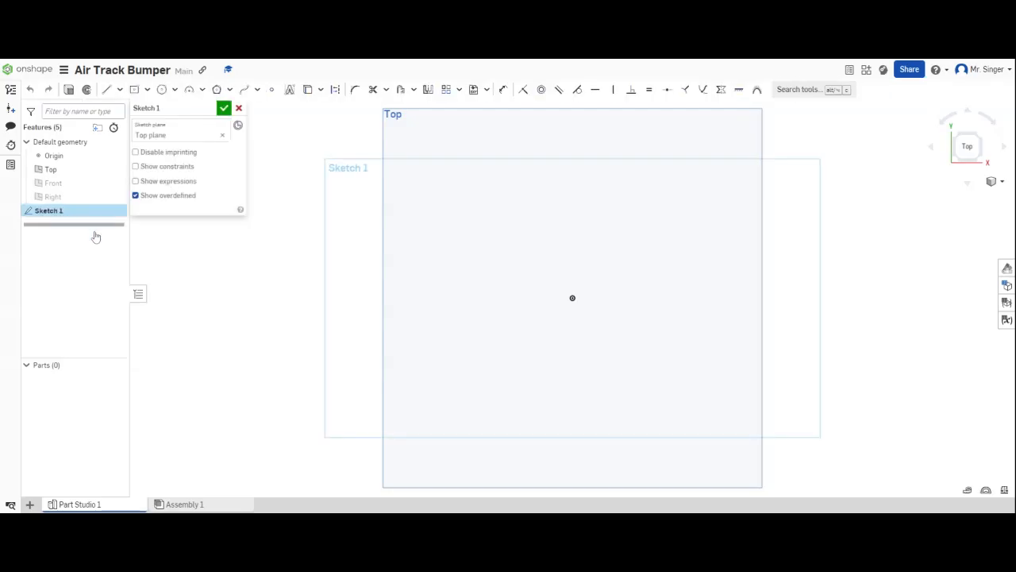
click(134, 89)
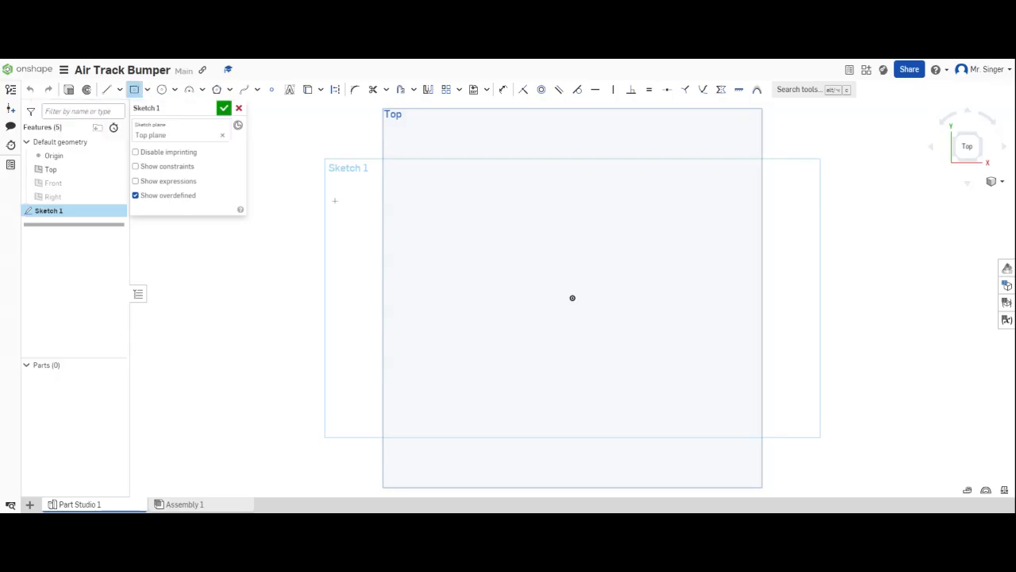
click(571, 298)
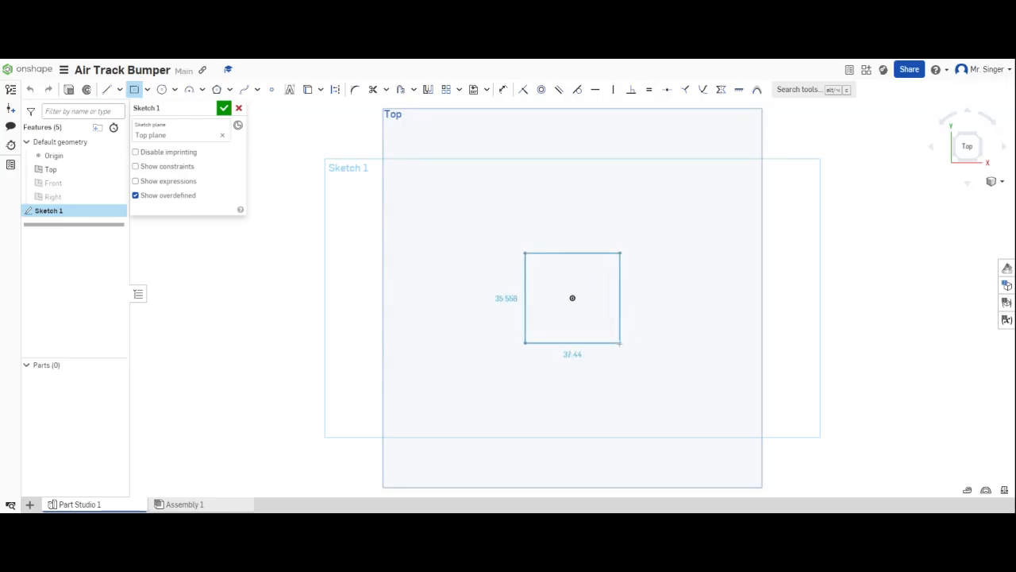
click(620, 343)
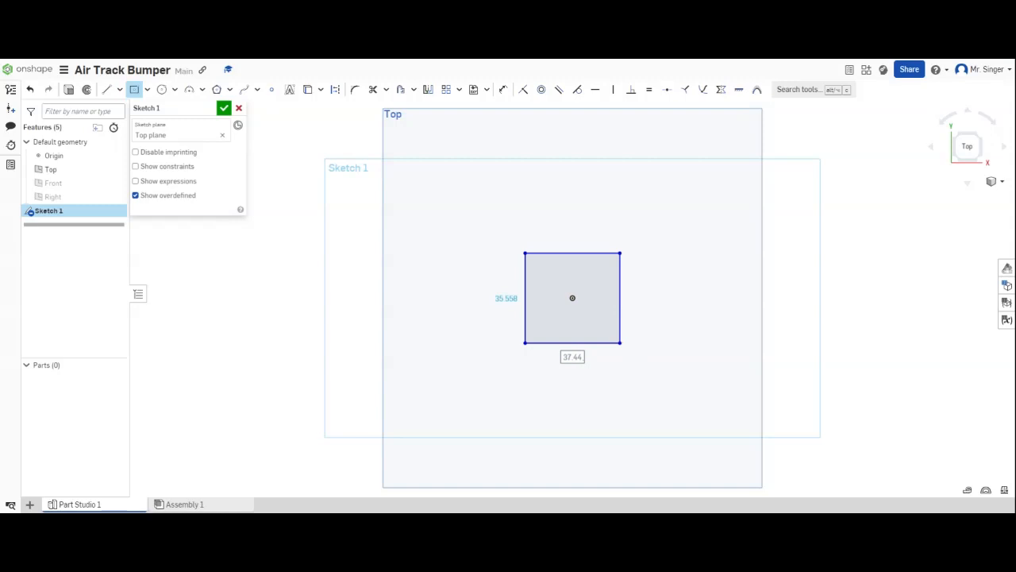
Step: Set the rectangle's width to 10 mm and its height to 12 mm
text(10)
key(Return)
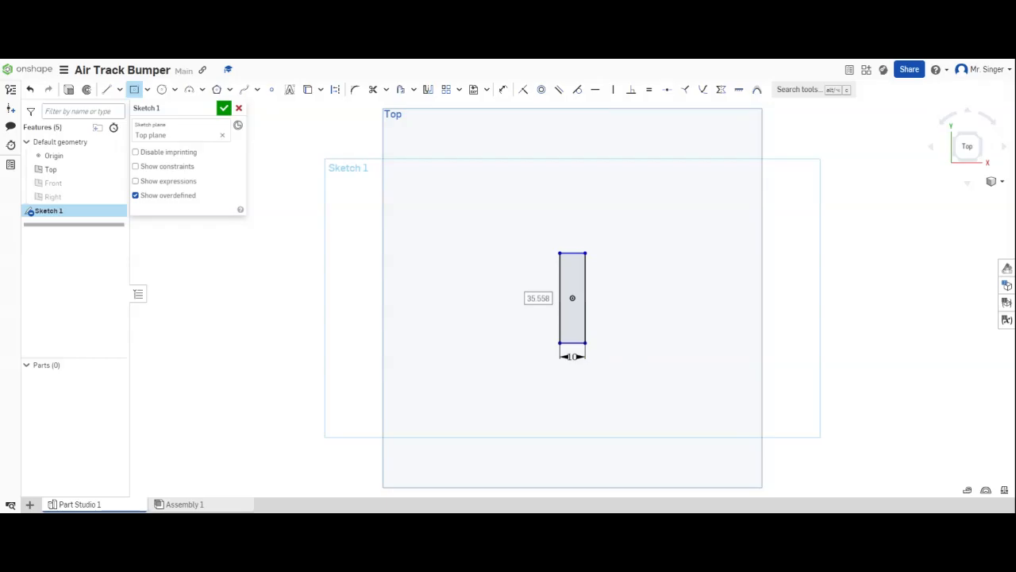
click(538, 298)
text(12)
key(Return)
scroll(572, 299, up, 2)
scroll(588, 302, up, 1)
scroll(596, 349, down, 1)
scroll(578, 273, up, 1)
scroll(579, 272, up, 1)
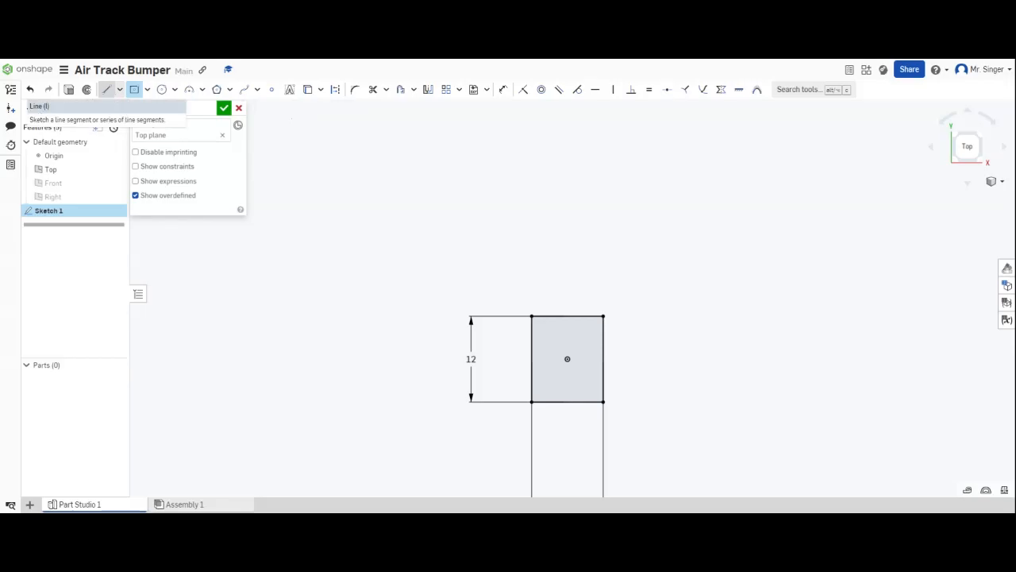
click(107, 89)
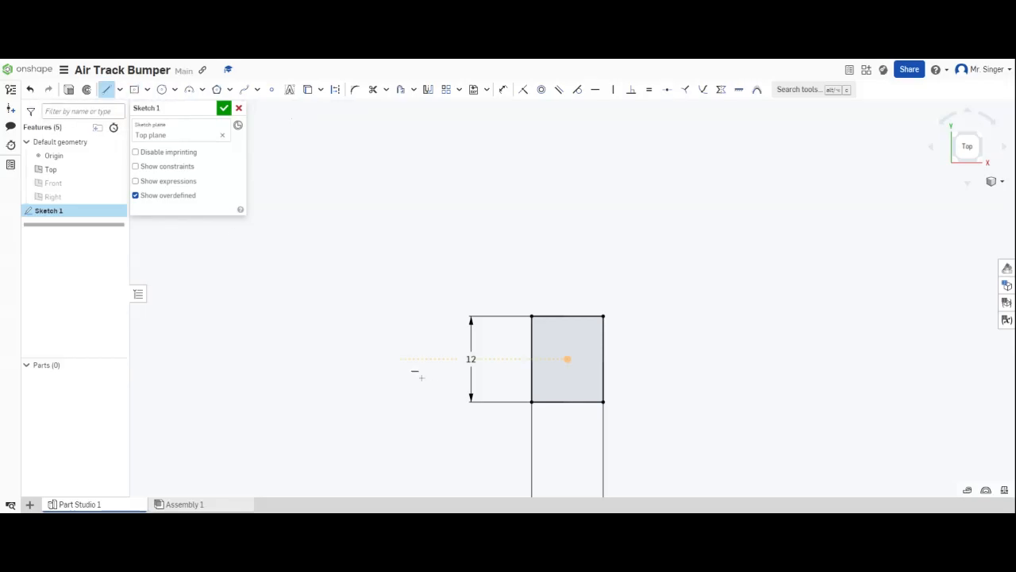
scroll(449, 406, down, 1)
scroll(412, 401, down, 2)
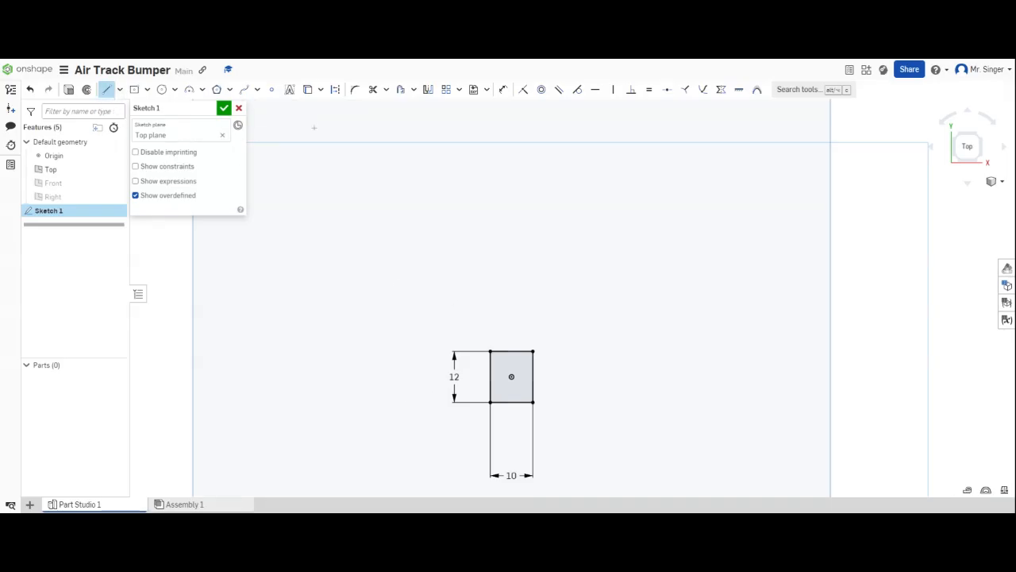
click(336, 90)
click(347, 189)
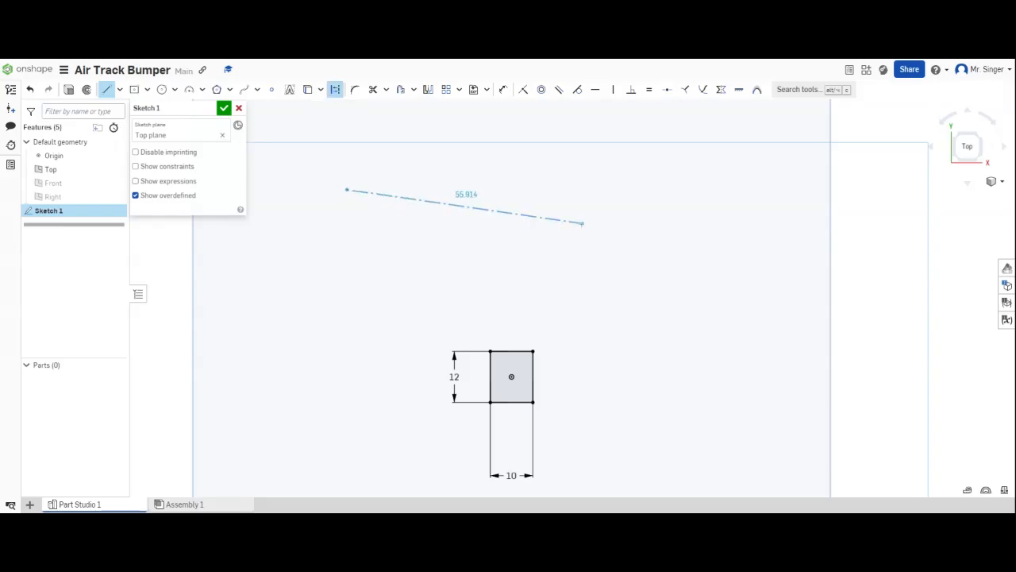
click(583, 223)
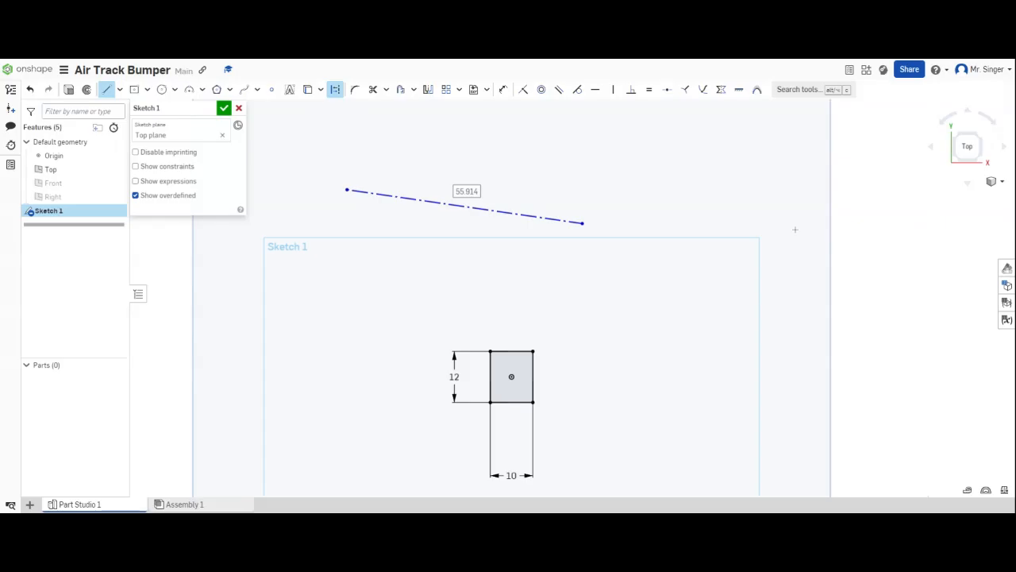
key(Escape)
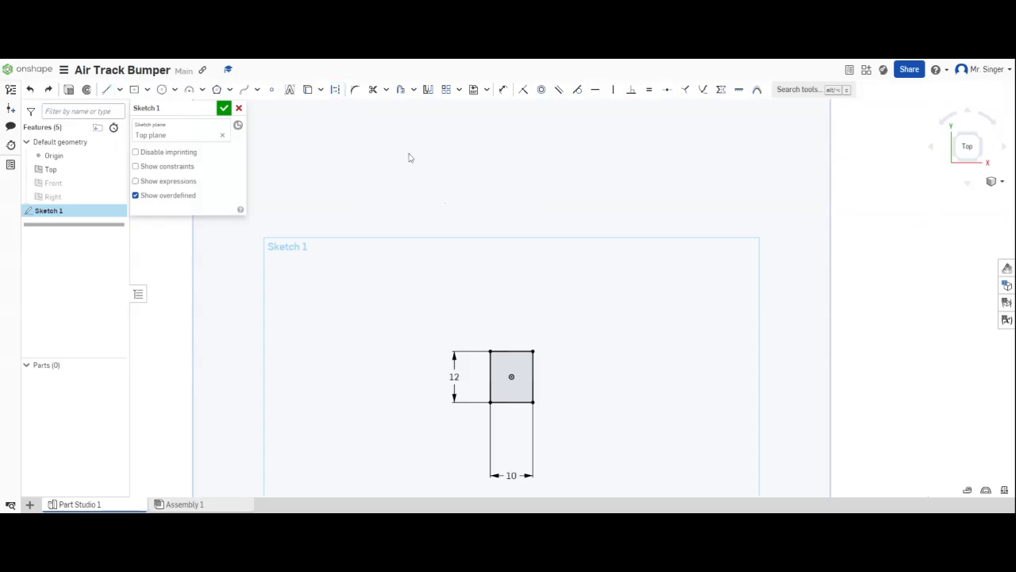
Step: Draw a vertical construction line about 76 mm long upward from the midpoint of the rectangle's bottom edge and turn construction mode off
click(106, 90)
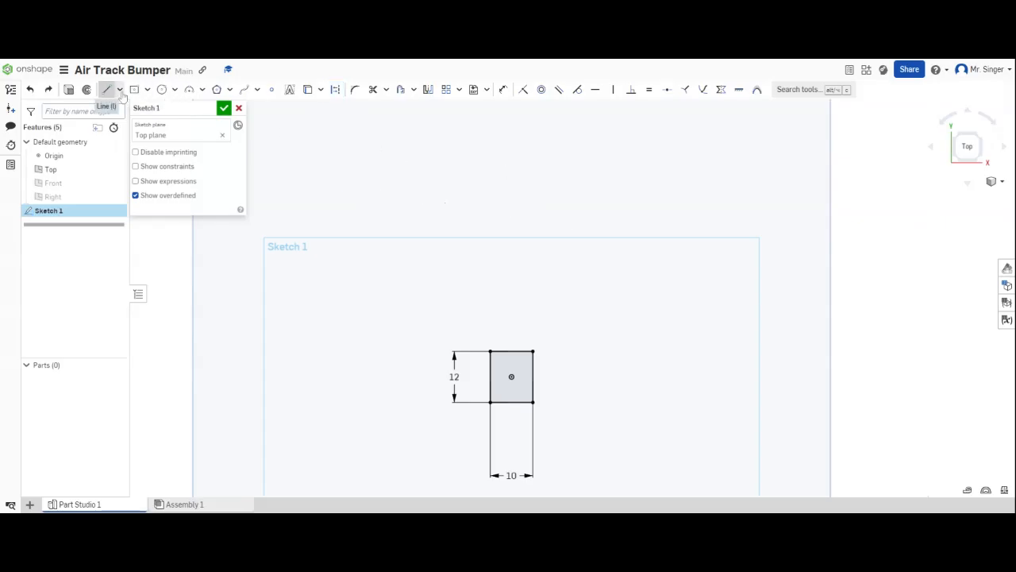
click(335, 89)
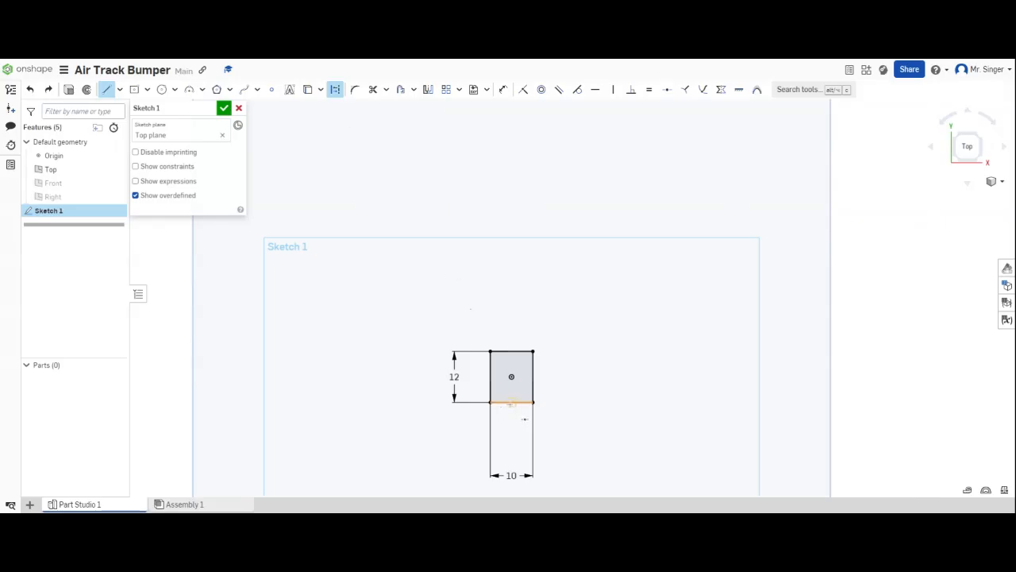
scroll(522, 419, up, 5)
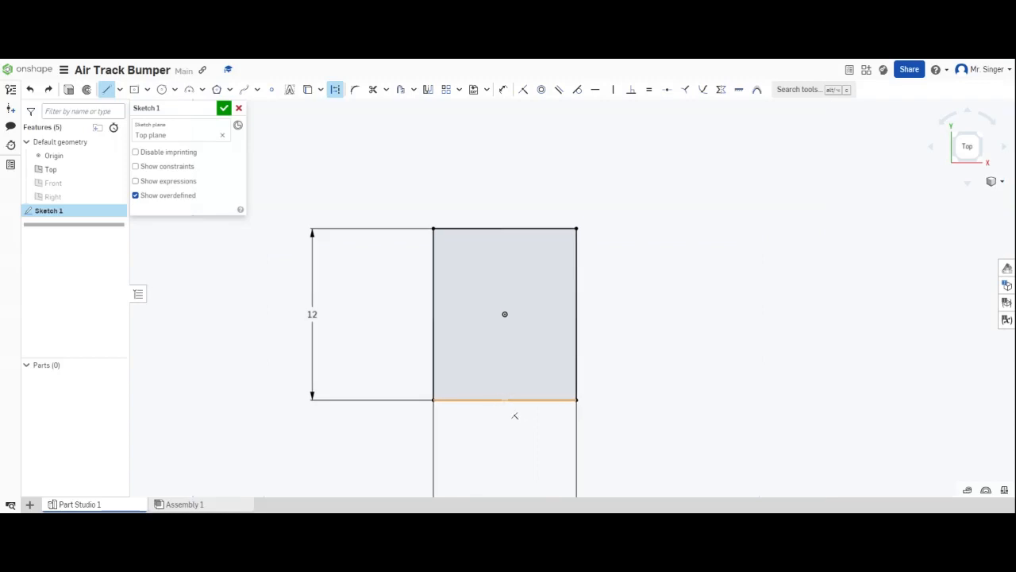
scroll(520, 419, down, 3)
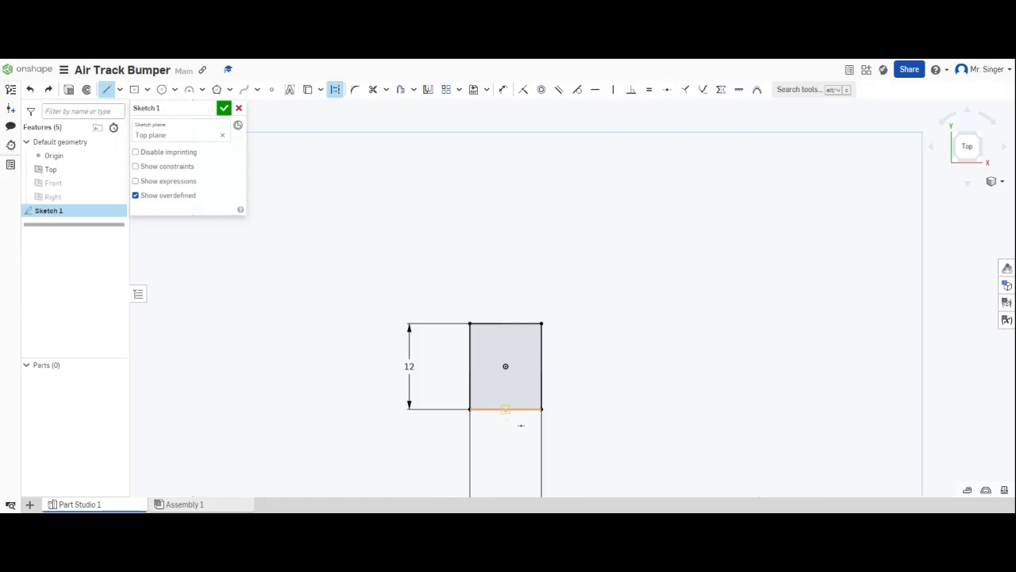
click(505, 366)
scroll(504, 315, down, 3)
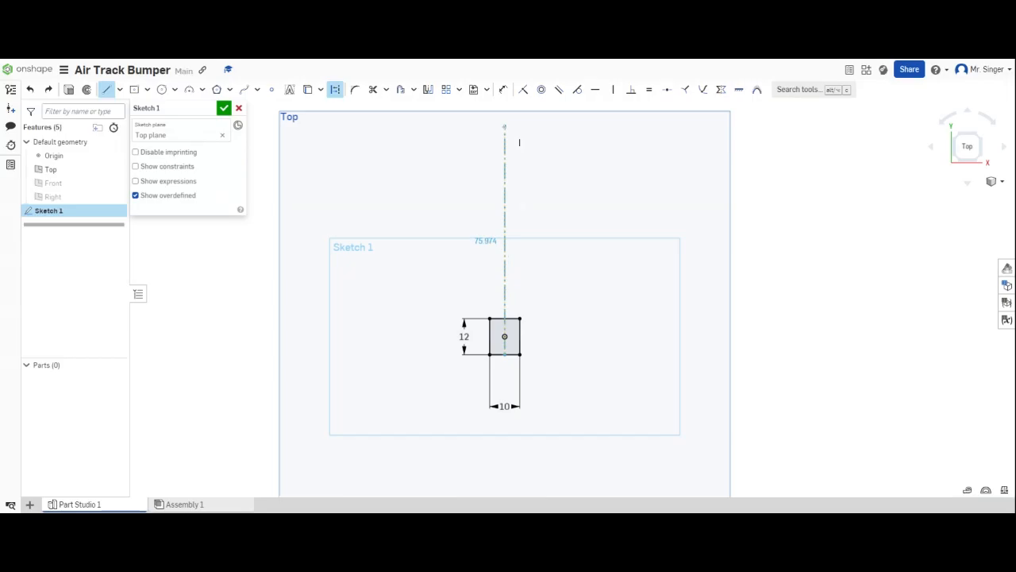
click(504, 127)
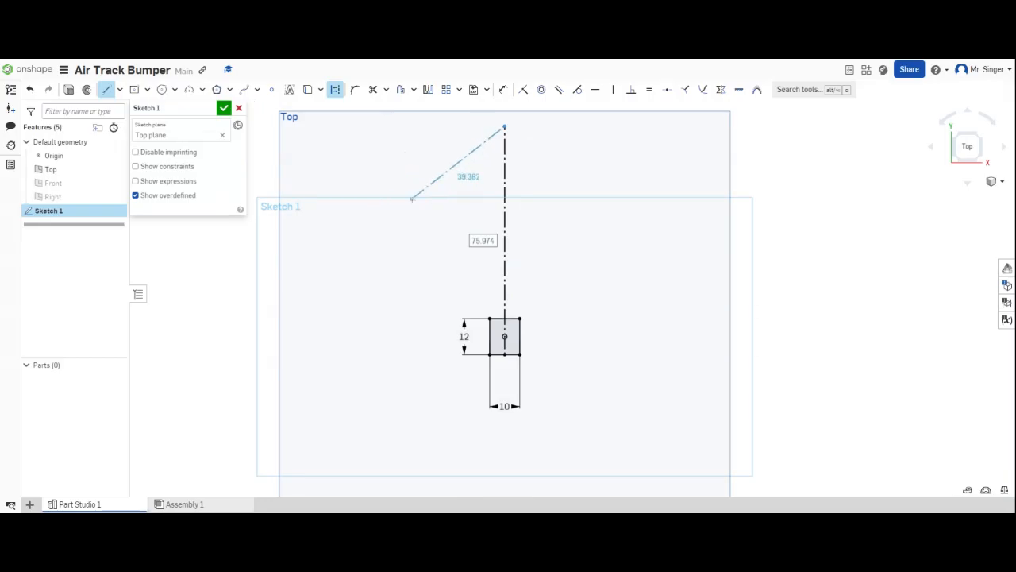
click(108, 90)
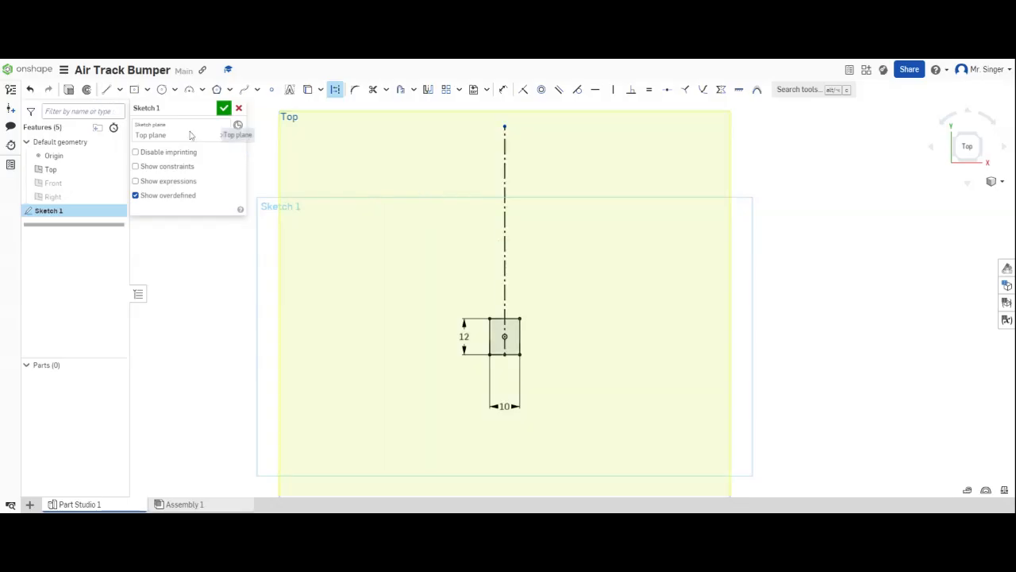
click(336, 90)
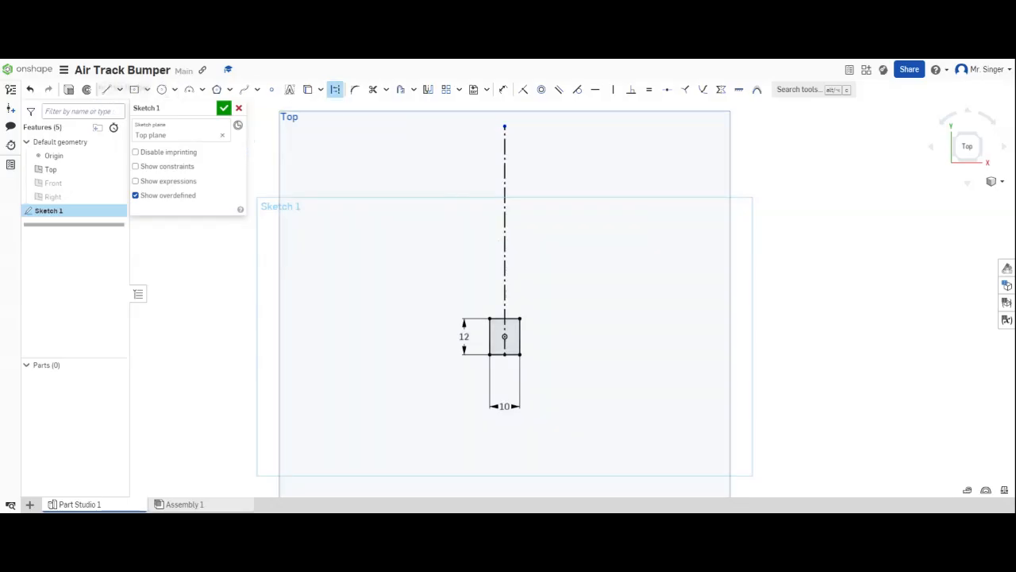
click(336, 89)
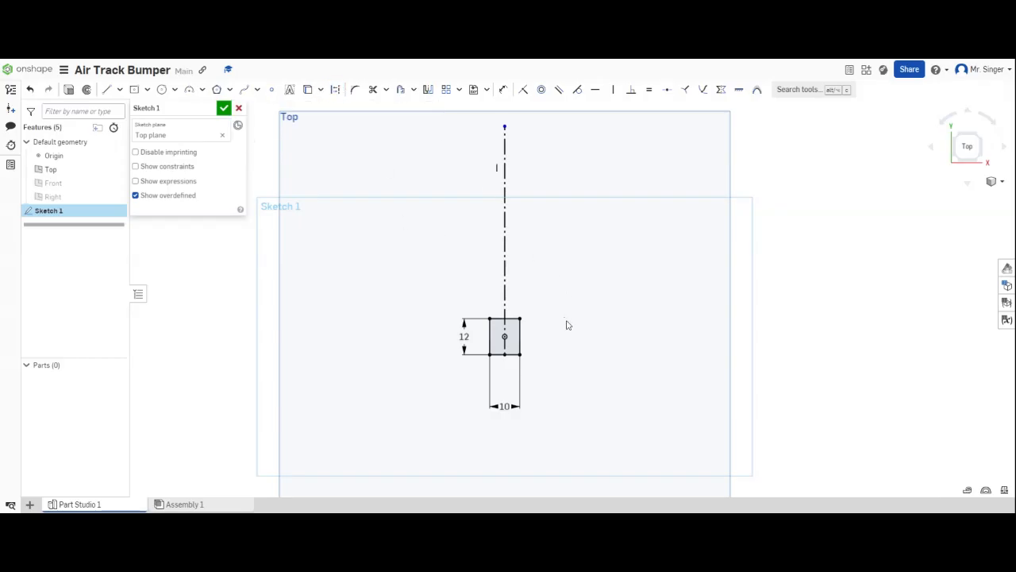
Step: Draw a center point circle on the origin inside the rectangle and set its diameter to 4 mm
scroll(584, 343, down, 2)
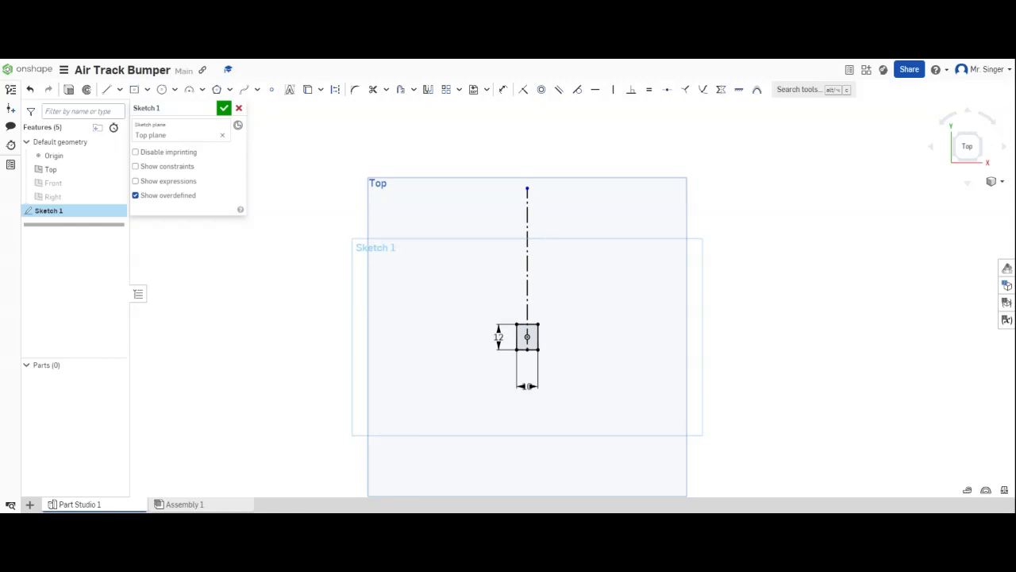
click(528, 337)
scroll(530, 339, up, 8)
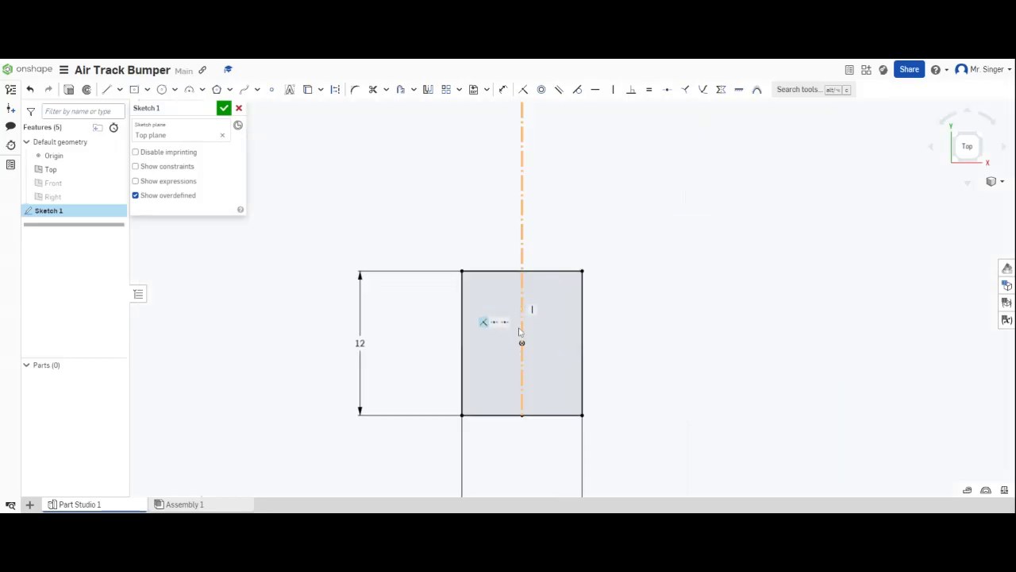
scroll(521, 341, up, 2)
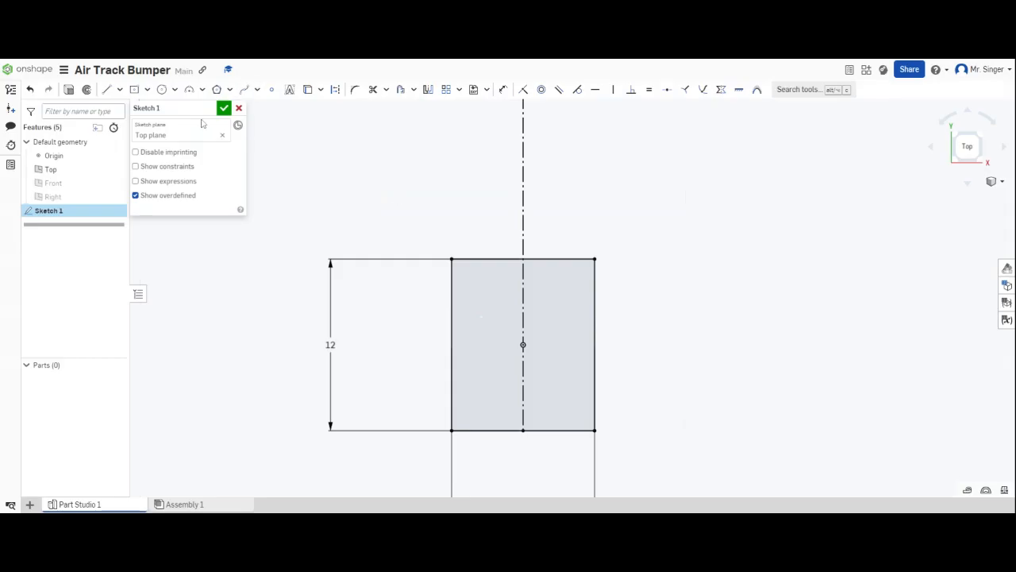
click(160, 91)
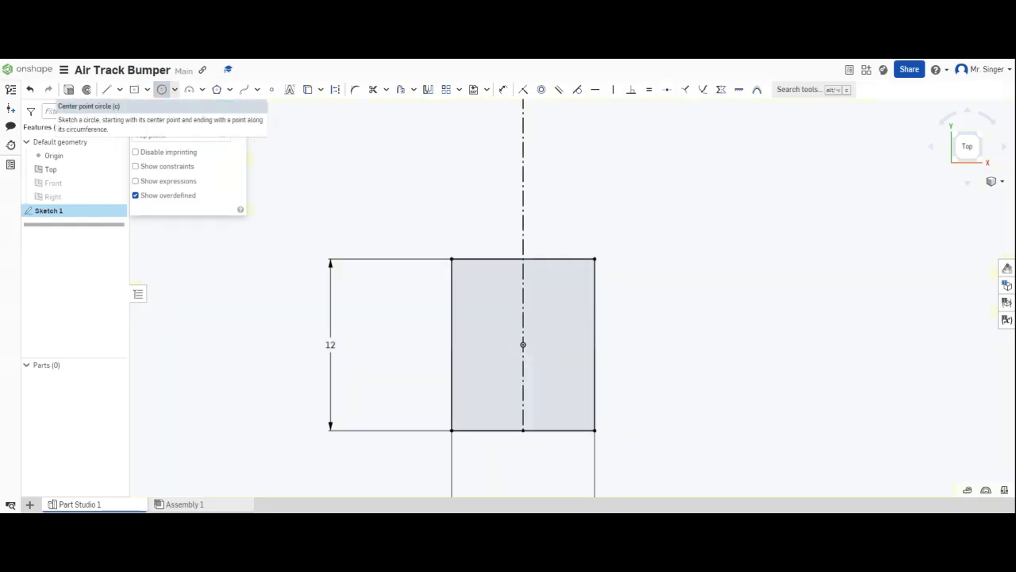
click(162, 89)
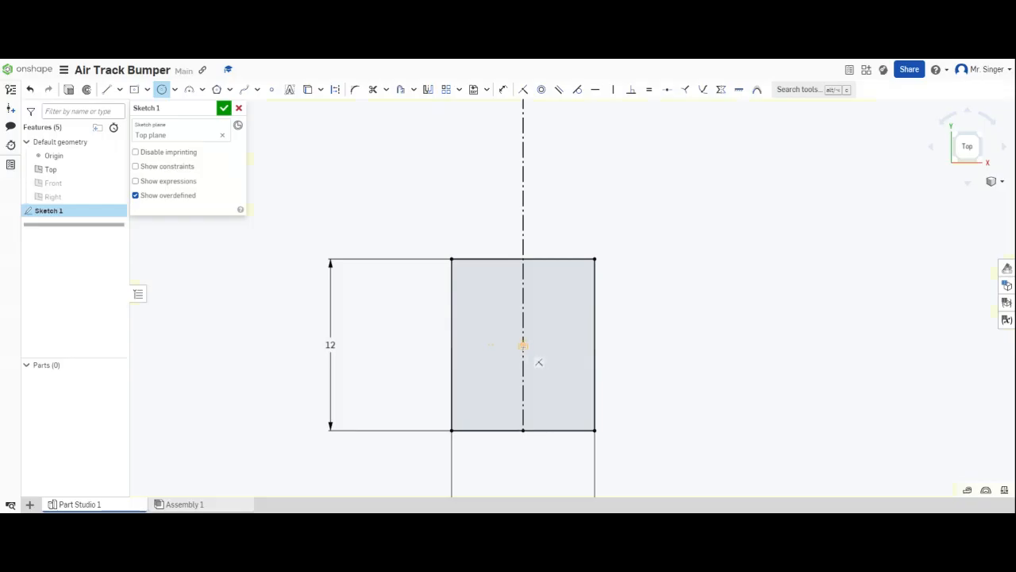
click(522, 345)
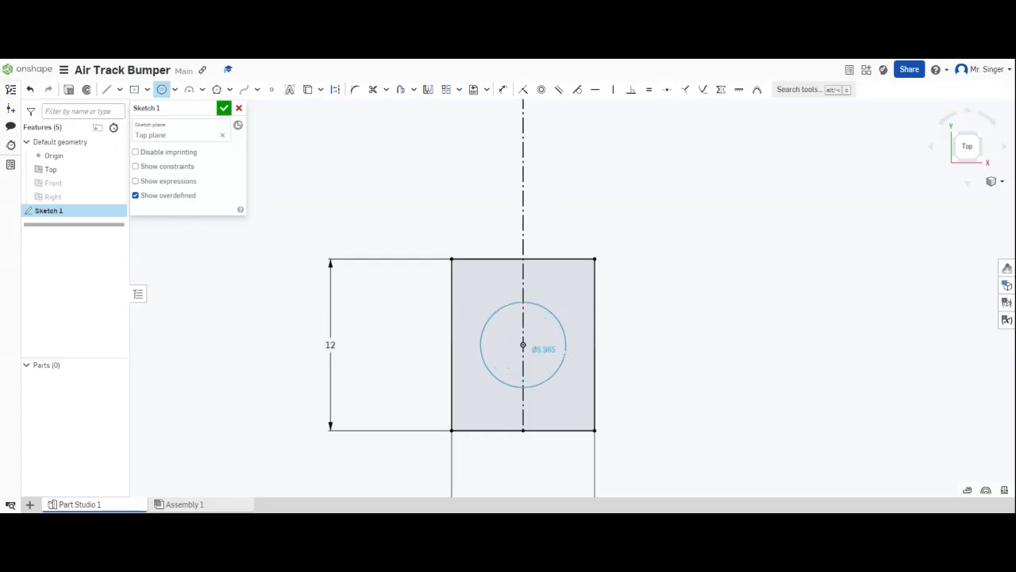
click(565, 354)
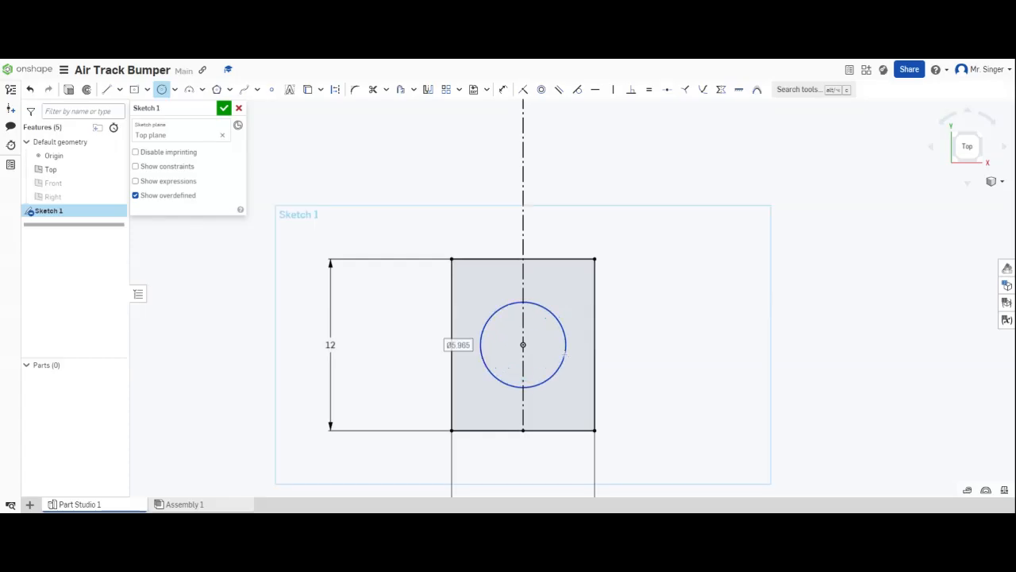
text(4)
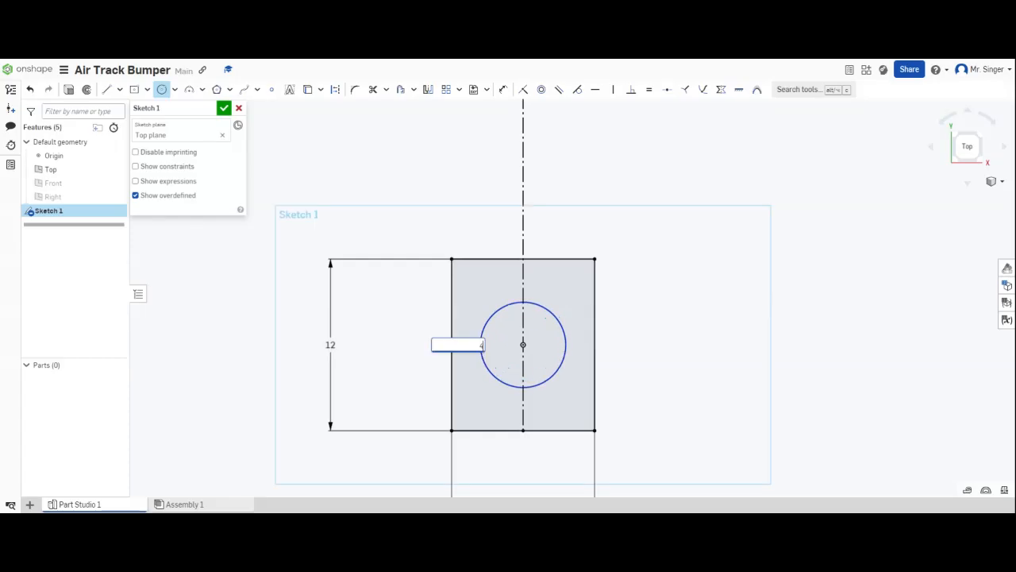
key(Return)
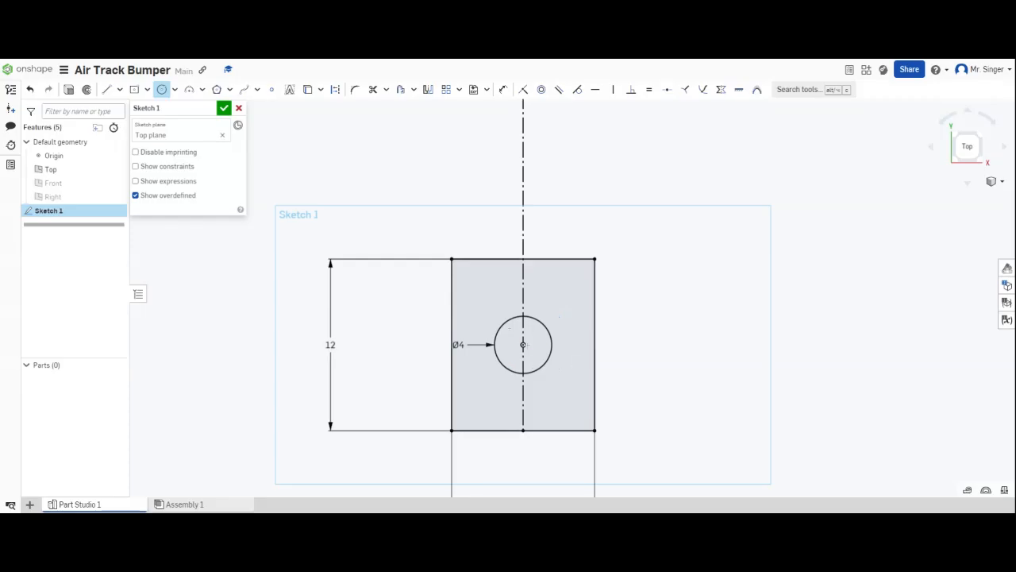
Step: Draw a vertical line about 23 mm long upward from the rectangle's top edge, just left of the construction line
scroll(551, 382, down, 5)
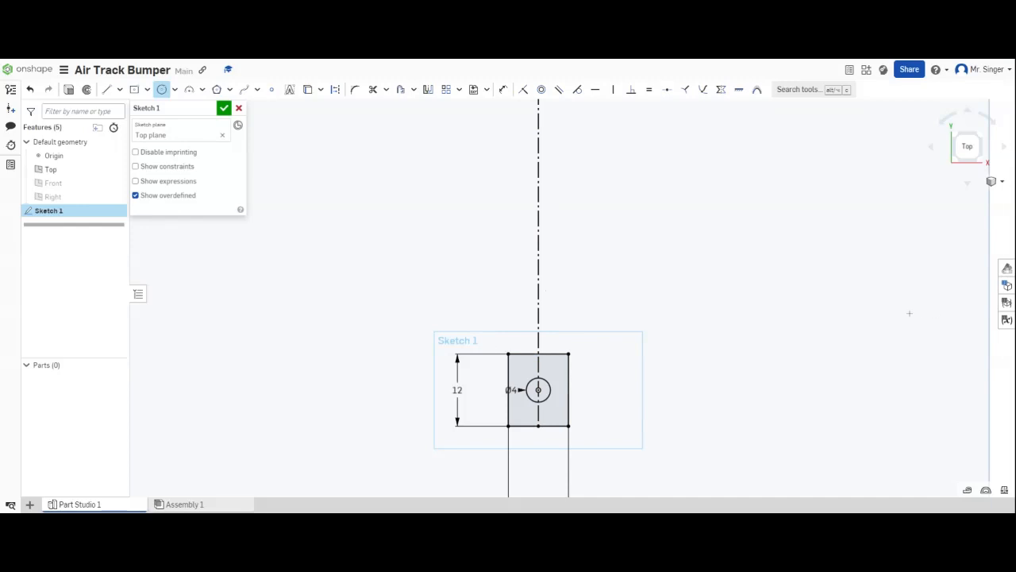
click(106, 91)
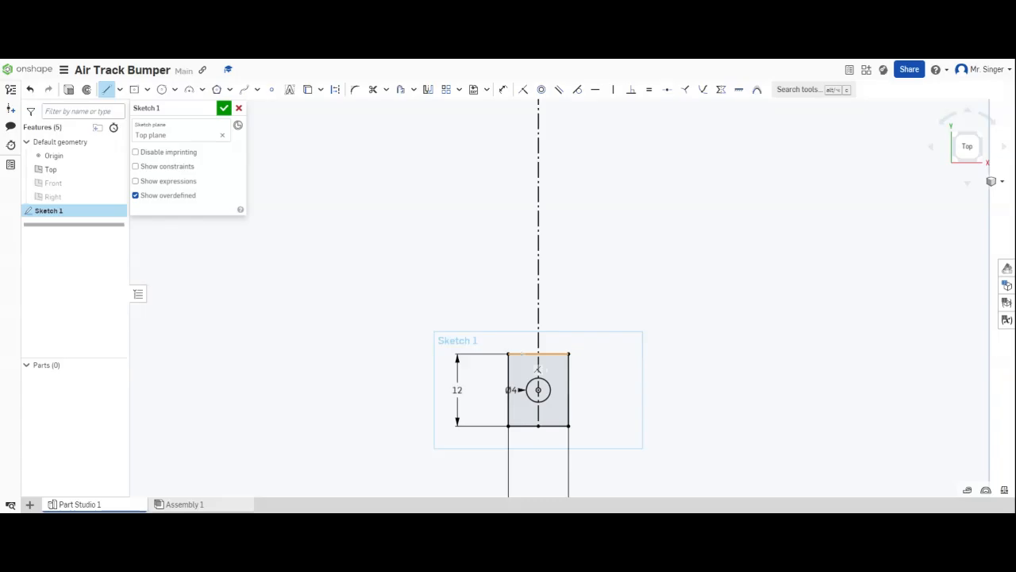
click(521, 353)
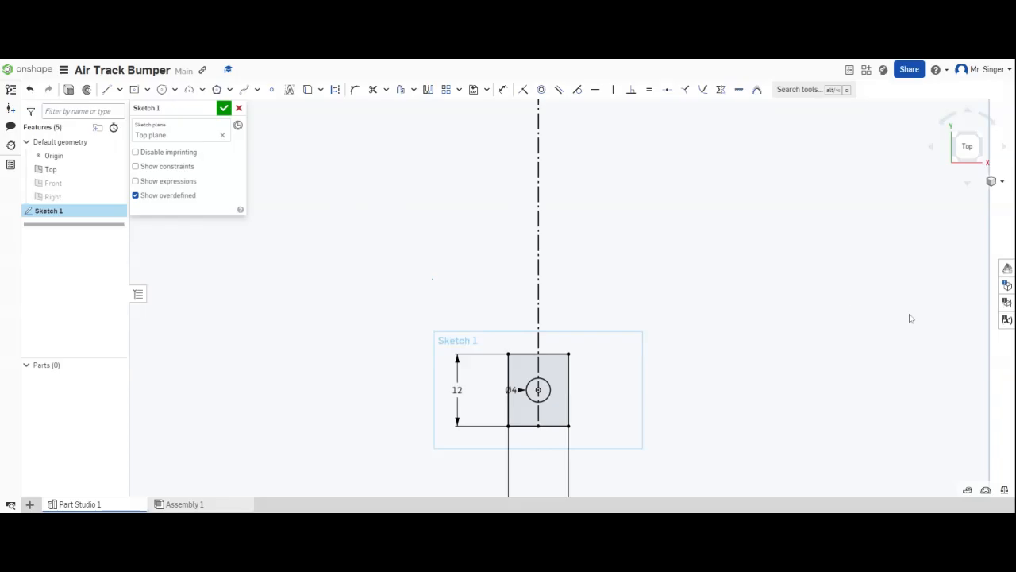
click(107, 89)
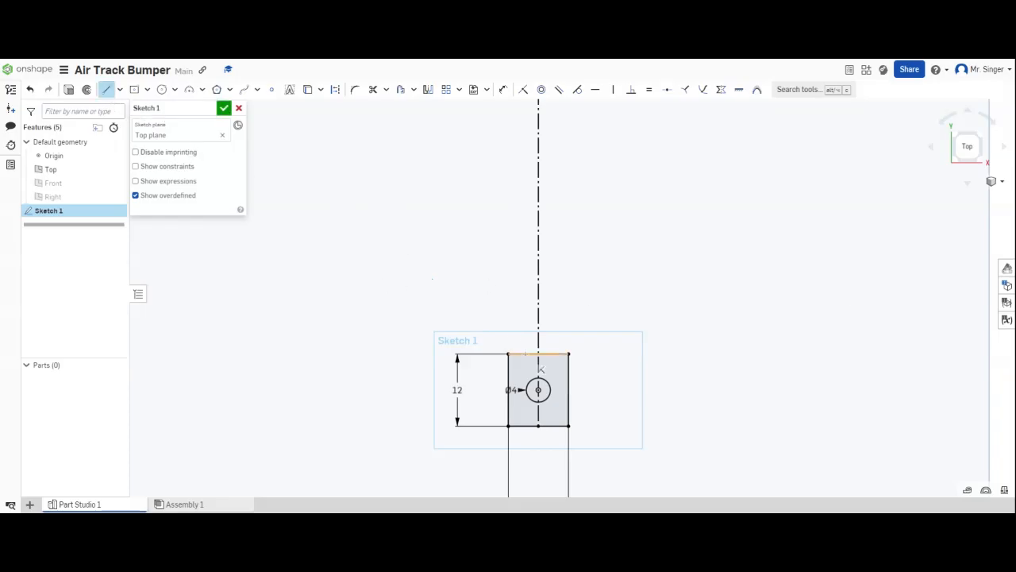
click(521, 354)
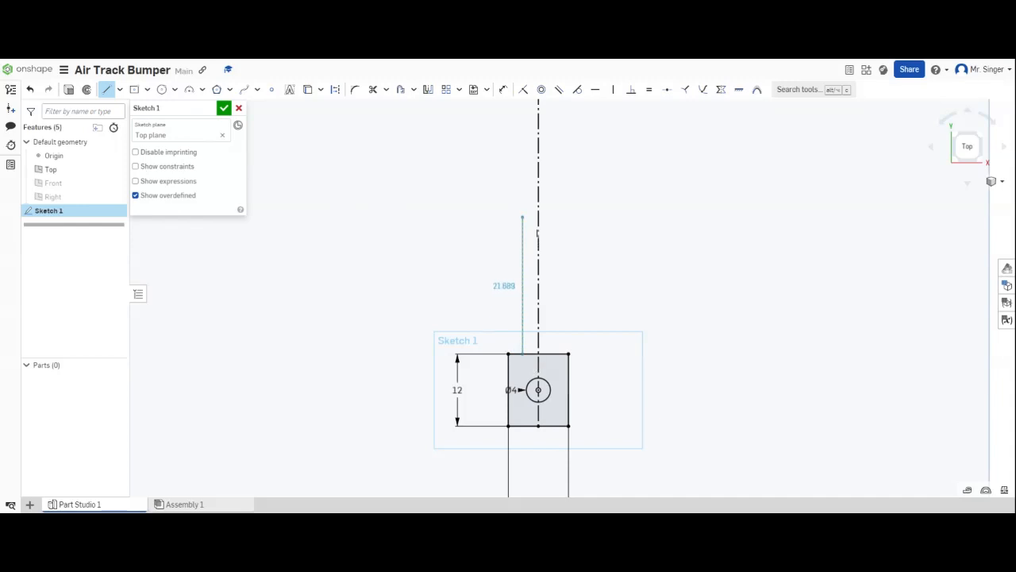
click(522, 215)
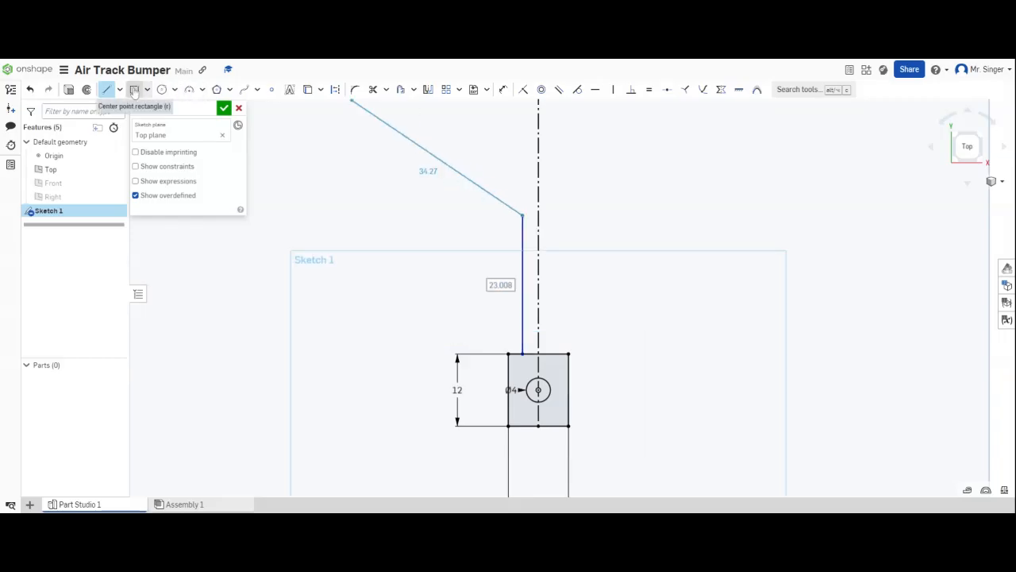
click(107, 89)
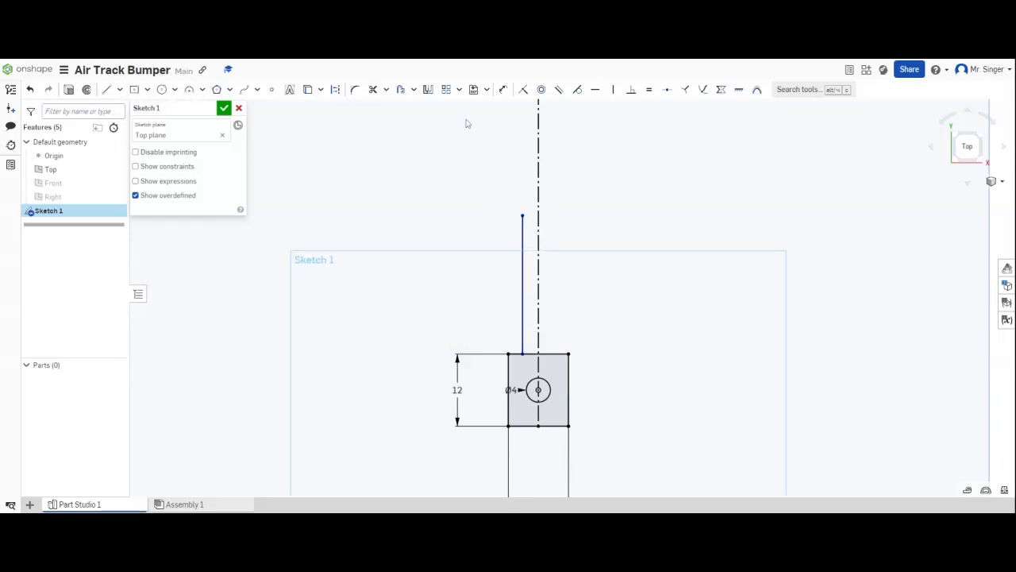
Step: Dimension the new vertical line's length as 30-12 mm
click(505, 89)
click(524, 292)
click(442, 279)
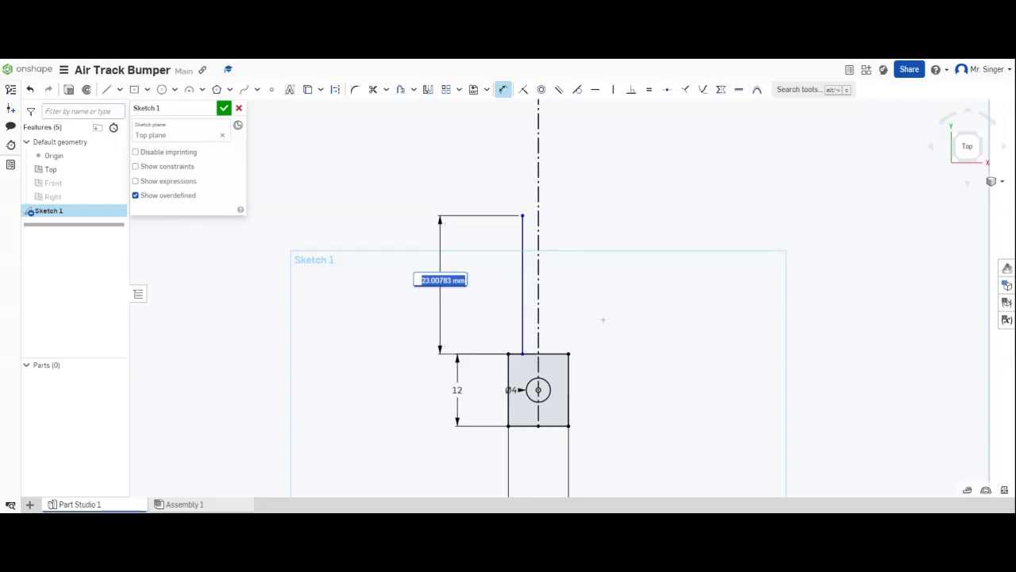
text(30-12)
key(Return)
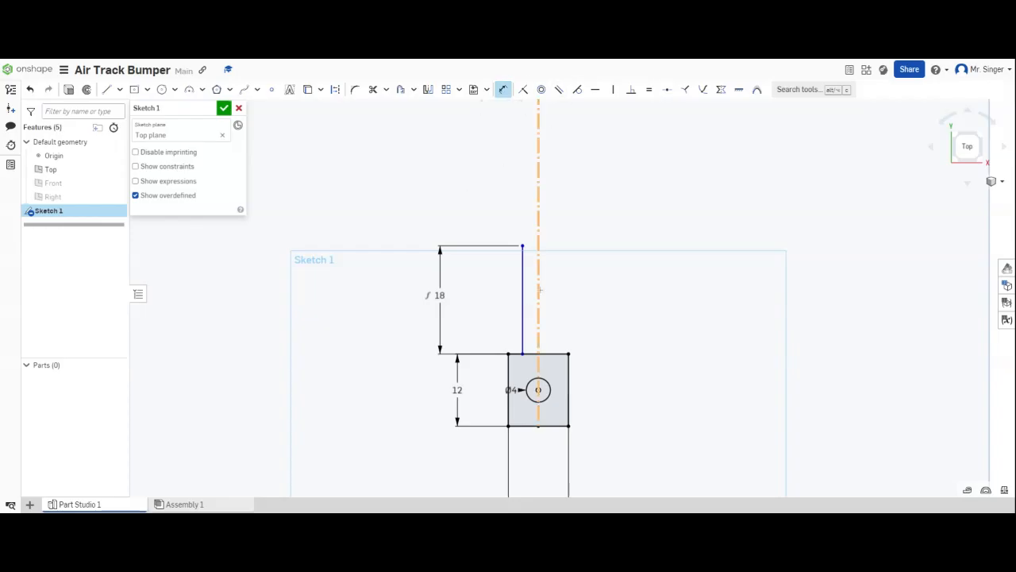
Step: Dimension the distance between the vertical line and the construction line as 5.3/2 mm
click(522, 324)
click(539, 320)
click(489, 315)
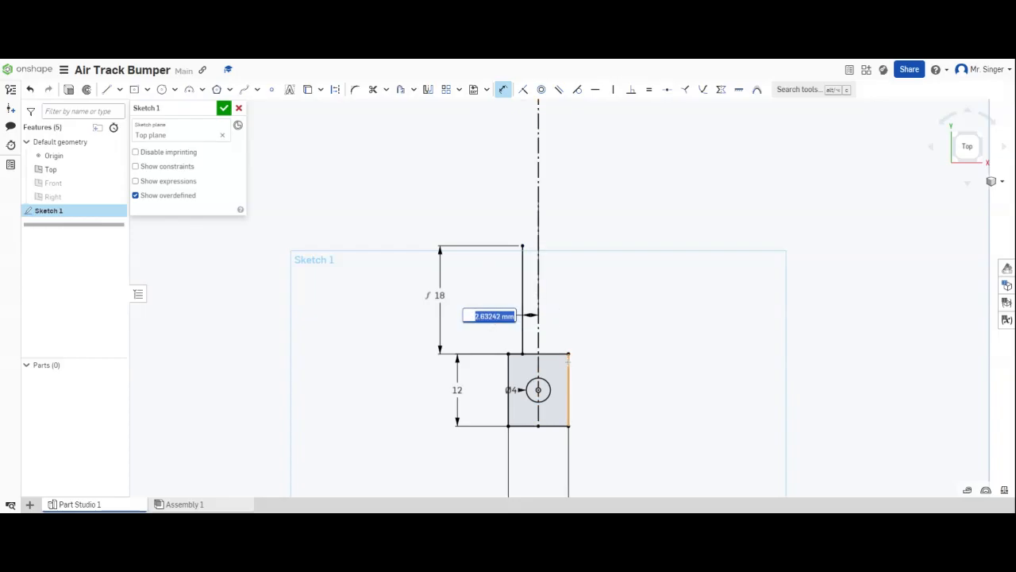
text(5.3/2)
key(Return)
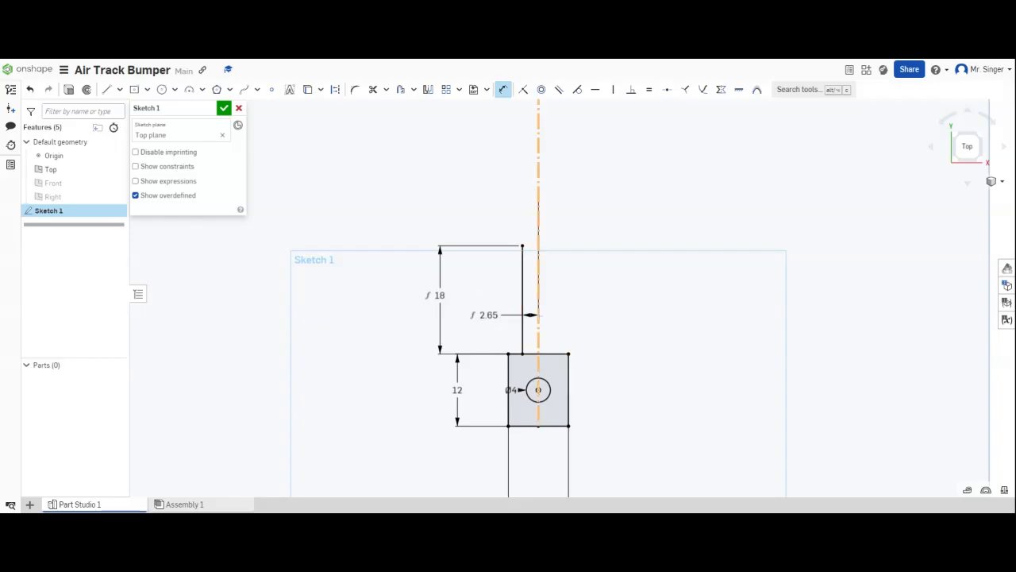
click(104, 89)
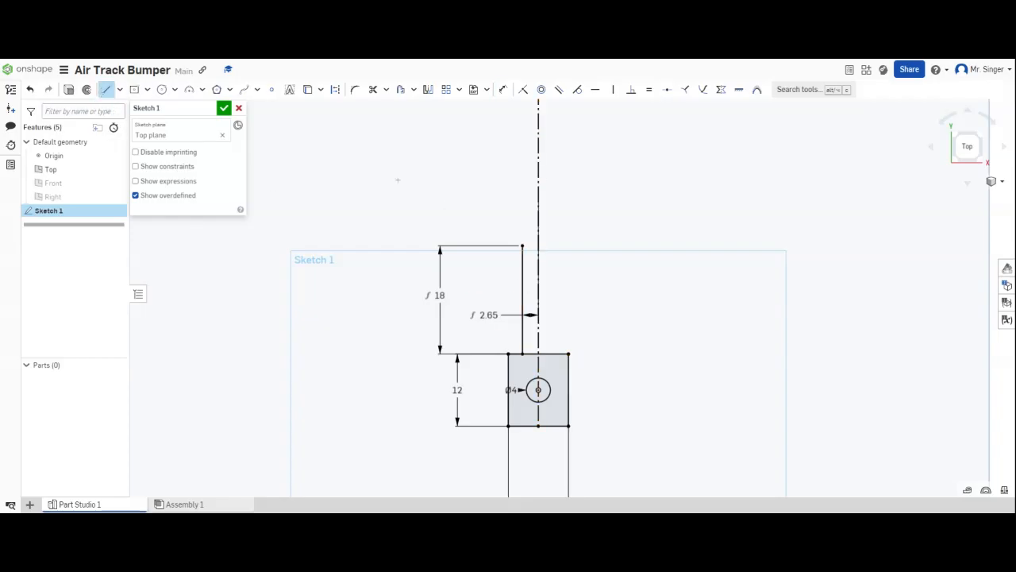
click(521, 245)
key(t)
click(522, 246)
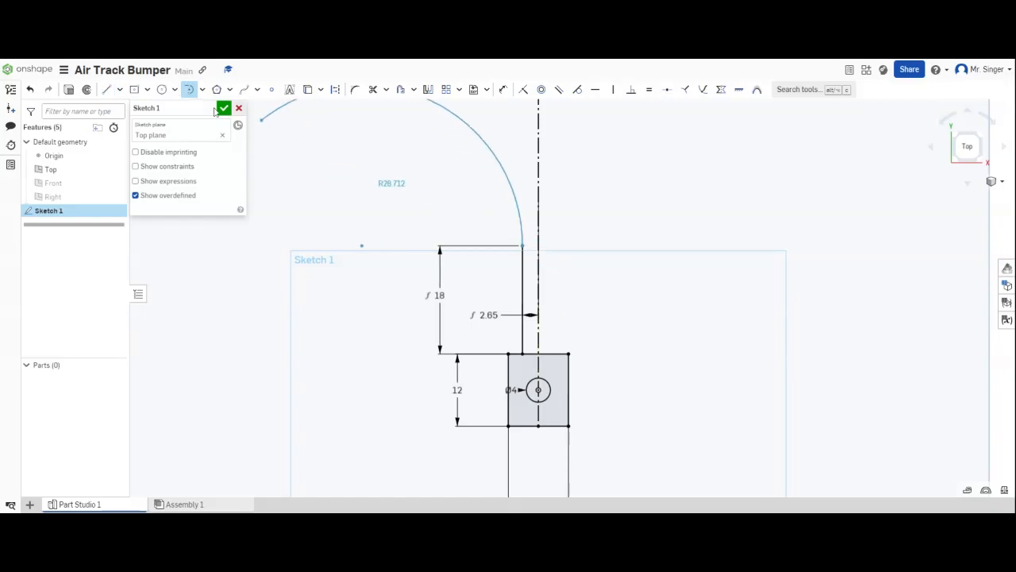
click(105, 90)
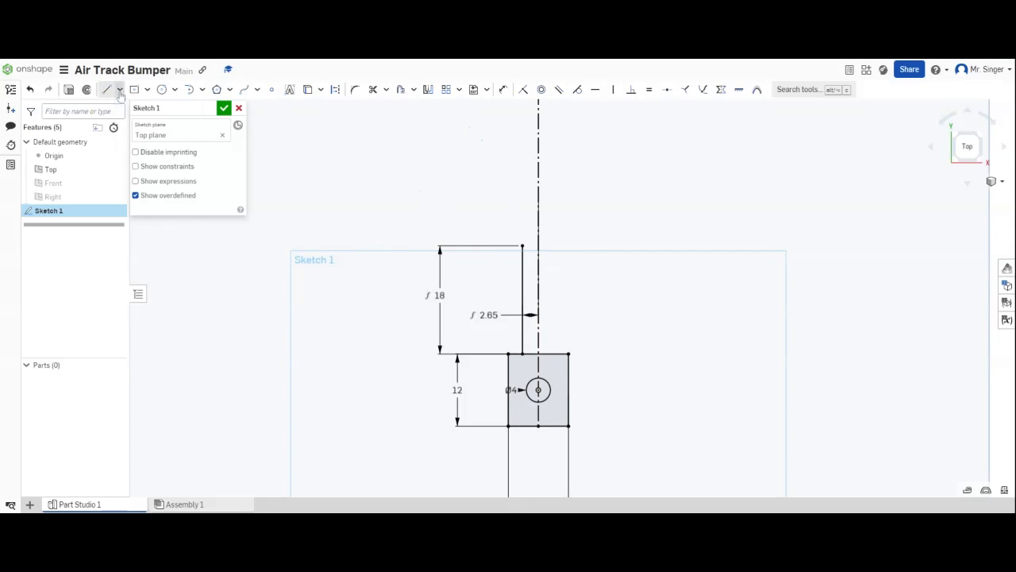
Step: Draw a horizontal line from the top end of the 18 mm vertical line to the construction line
click(105, 89)
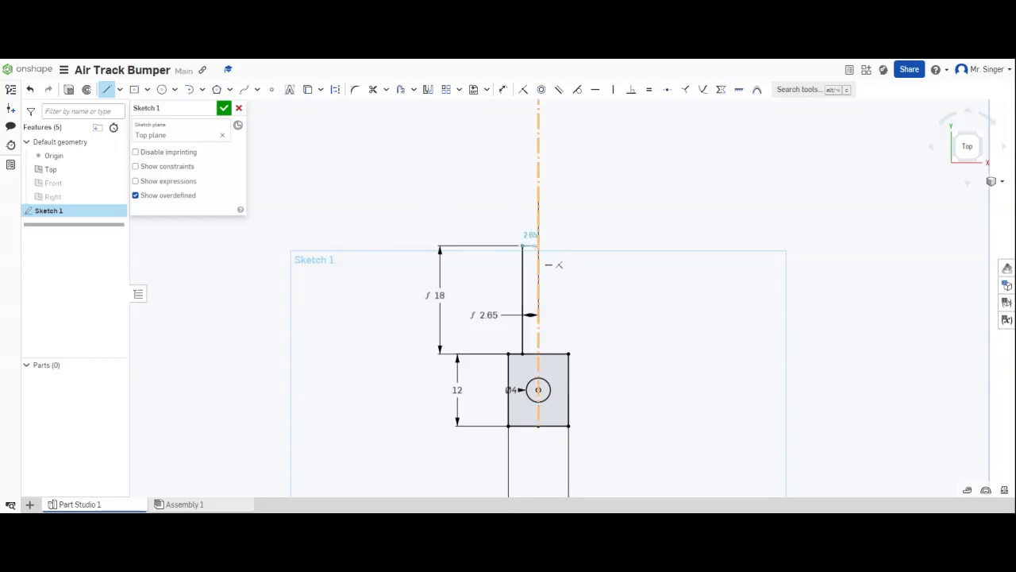
click(522, 246)
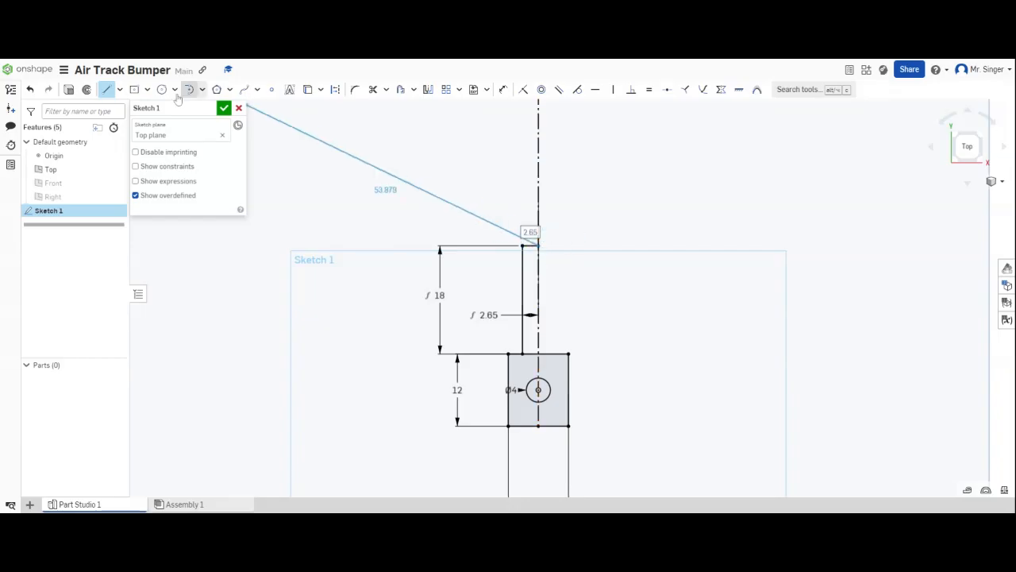
click(106, 90)
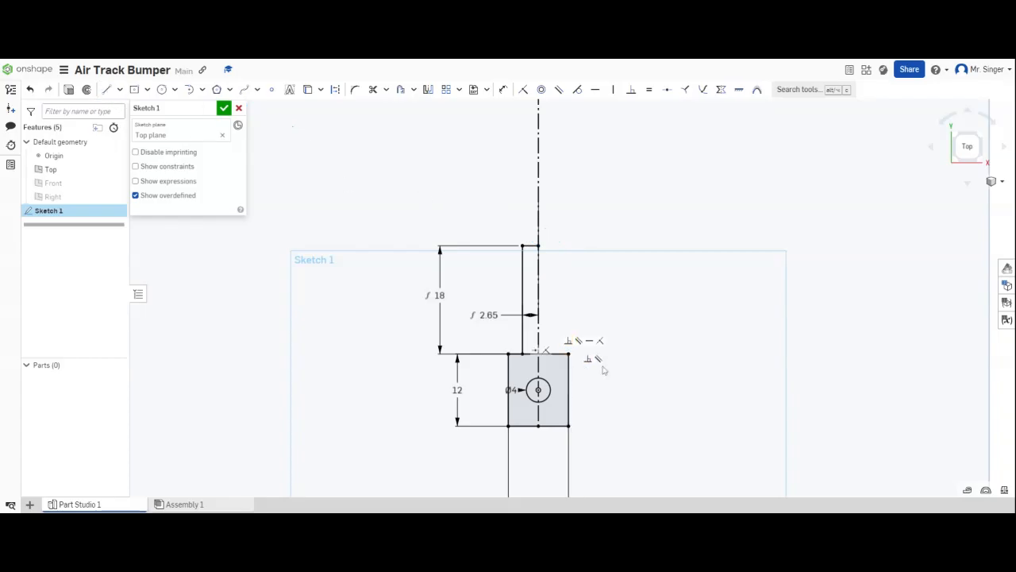
Step: Draw an angled line about 23 mm long, up and to the left from the construction line just below the short horizontal line
scroll(614, 416, down, 3)
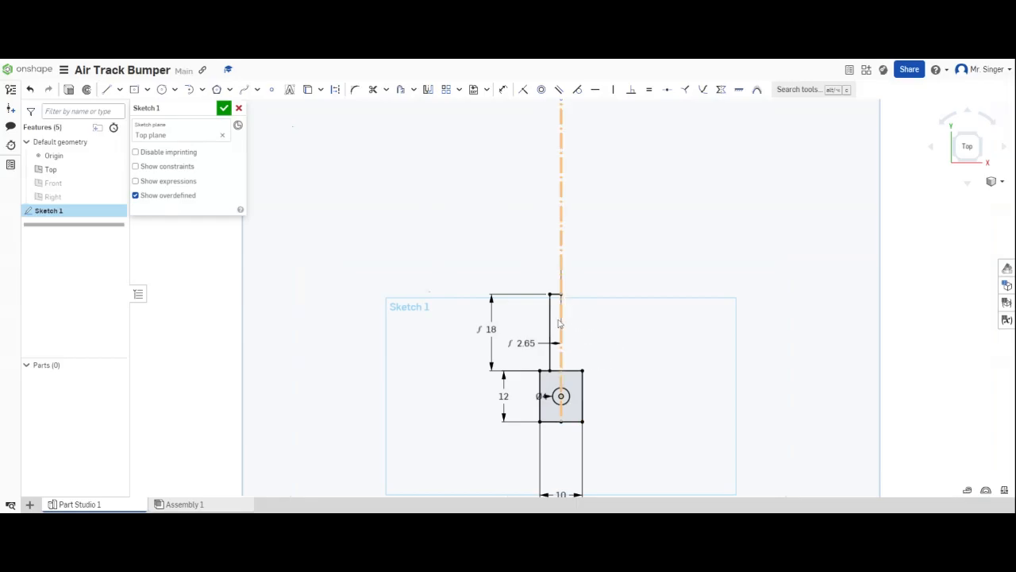
scroll(618, 343, down, 1)
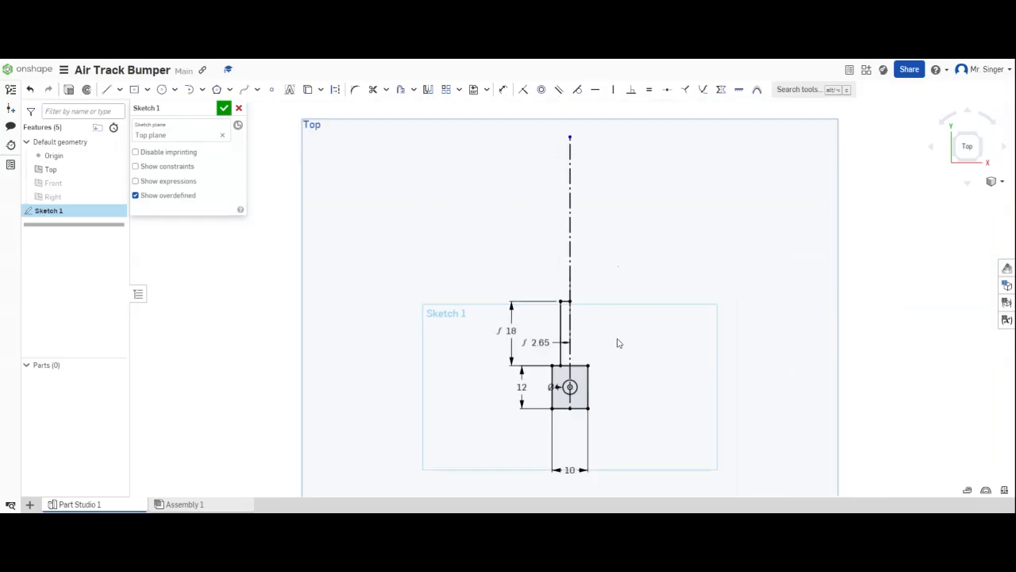
scroll(619, 343, down, 2)
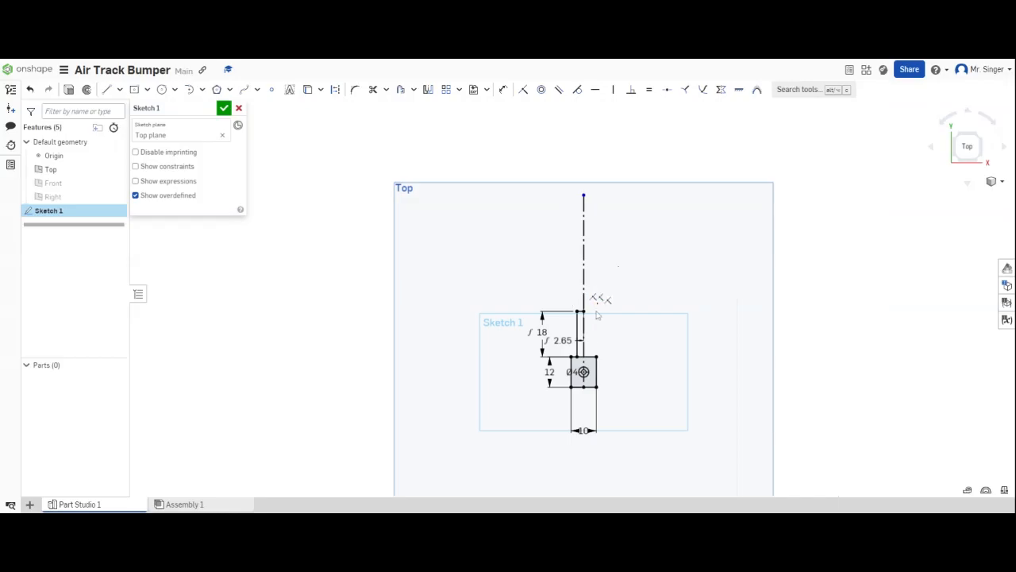
scroll(588, 298, up, 5)
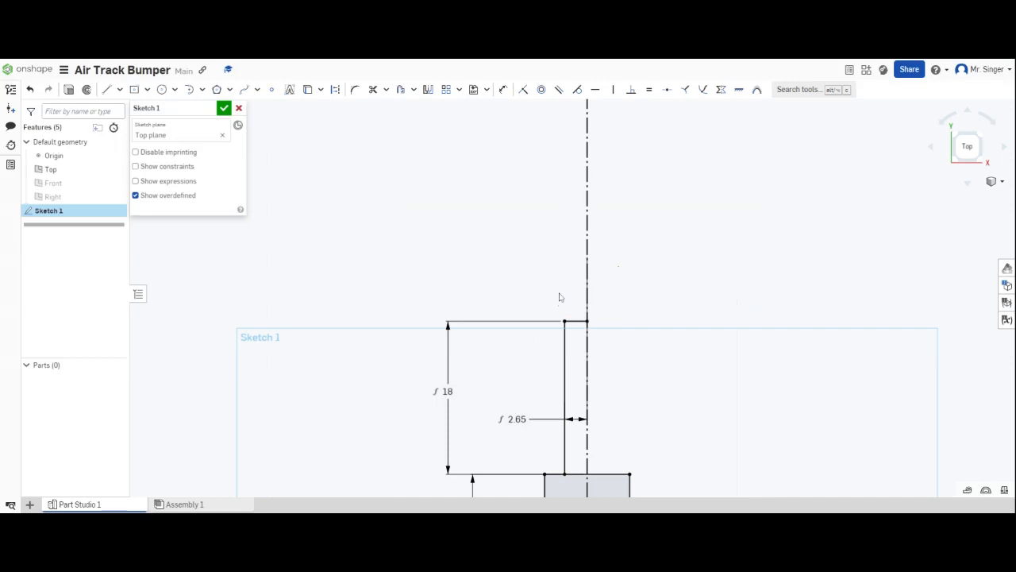
scroll(603, 312, down, 1)
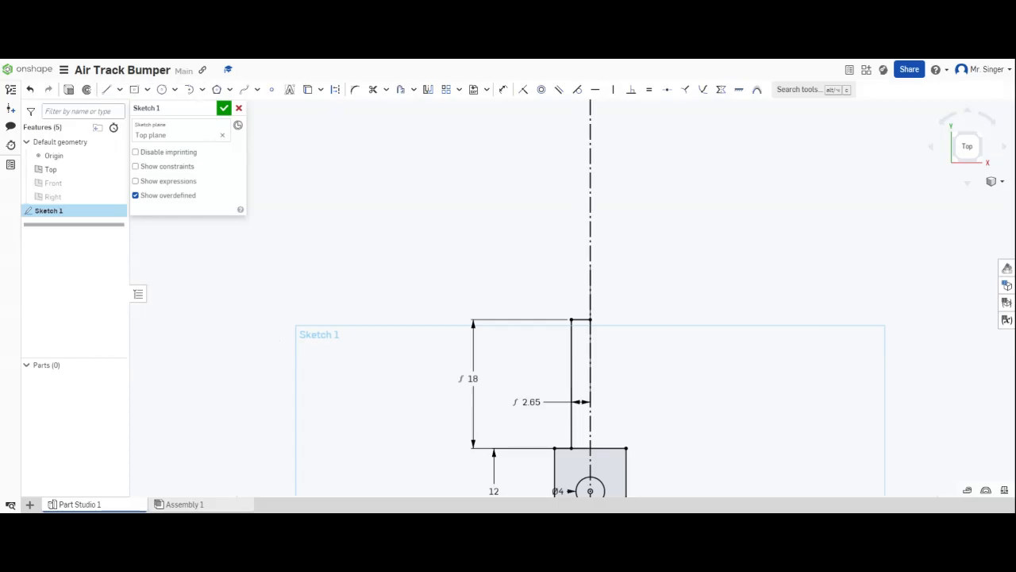
click(106, 90)
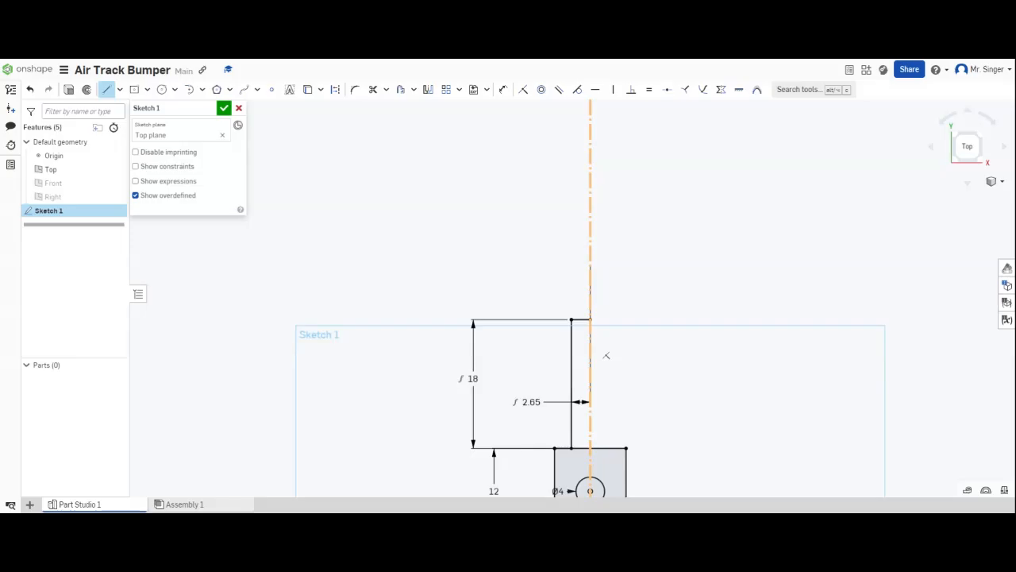
click(590, 338)
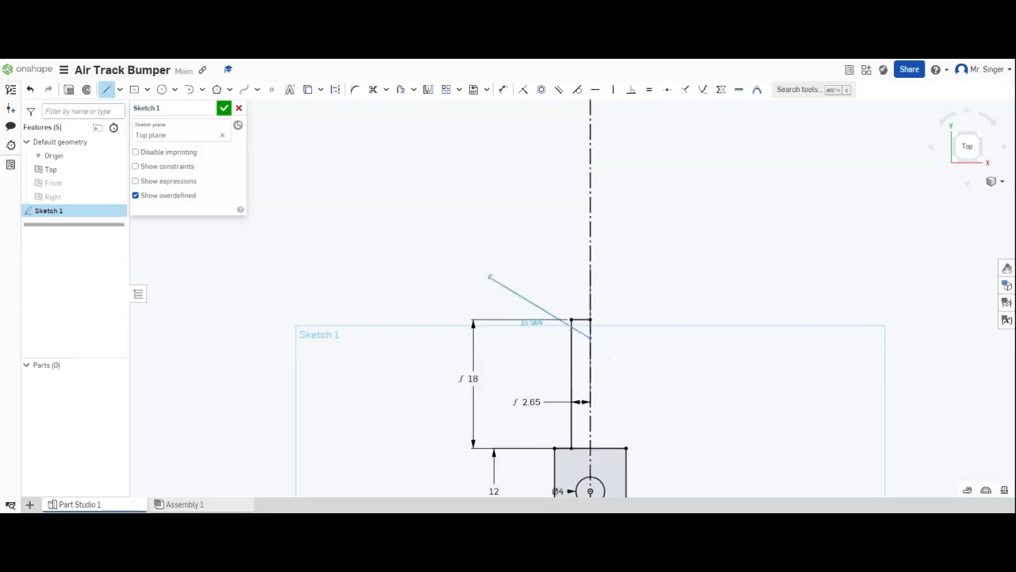
click(469, 228)
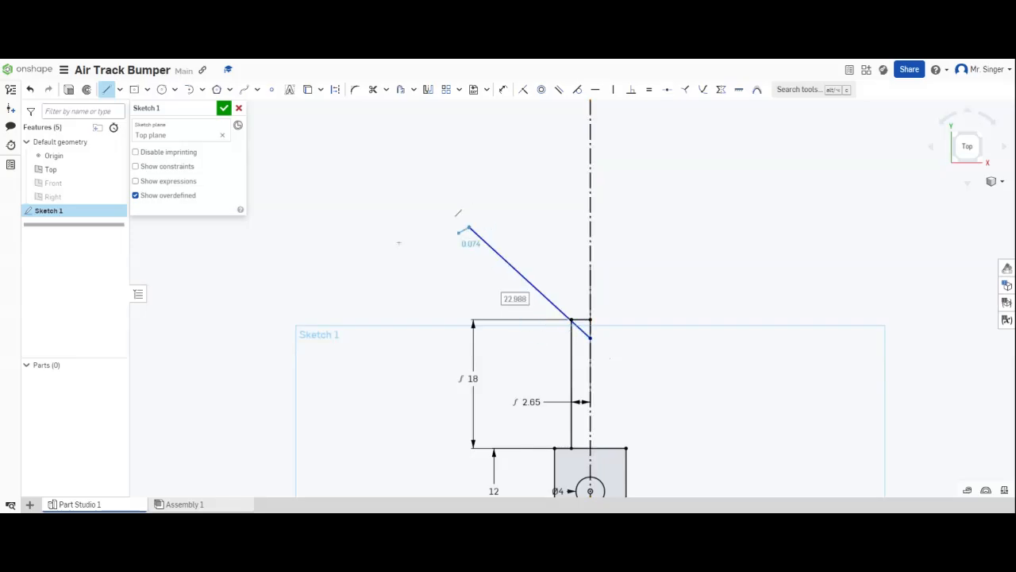
click(109, 90)
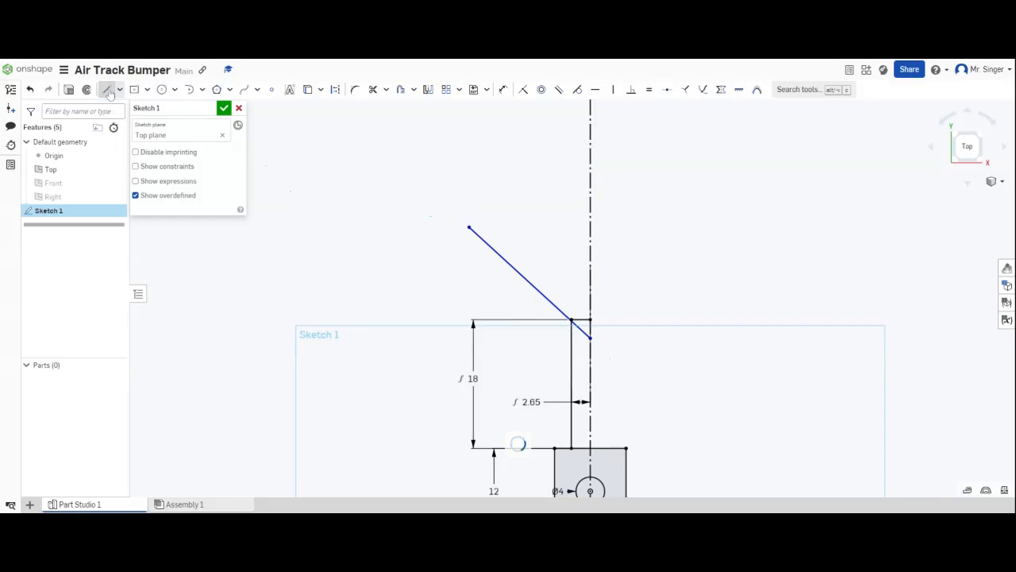
Step: Dimension the angled line's length as 30 mm
click(506, 91)
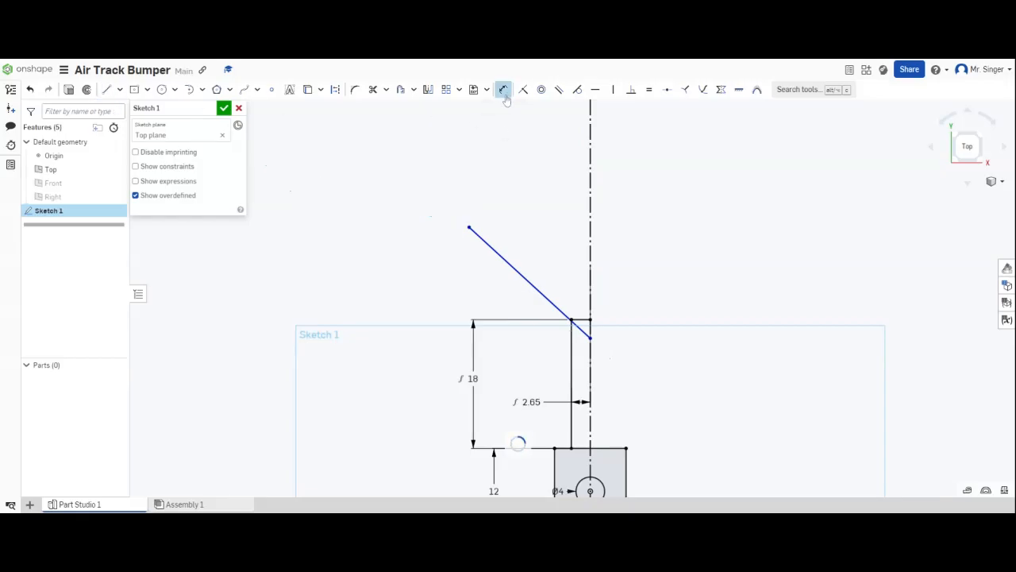
scroll(517, 442, down, 2)
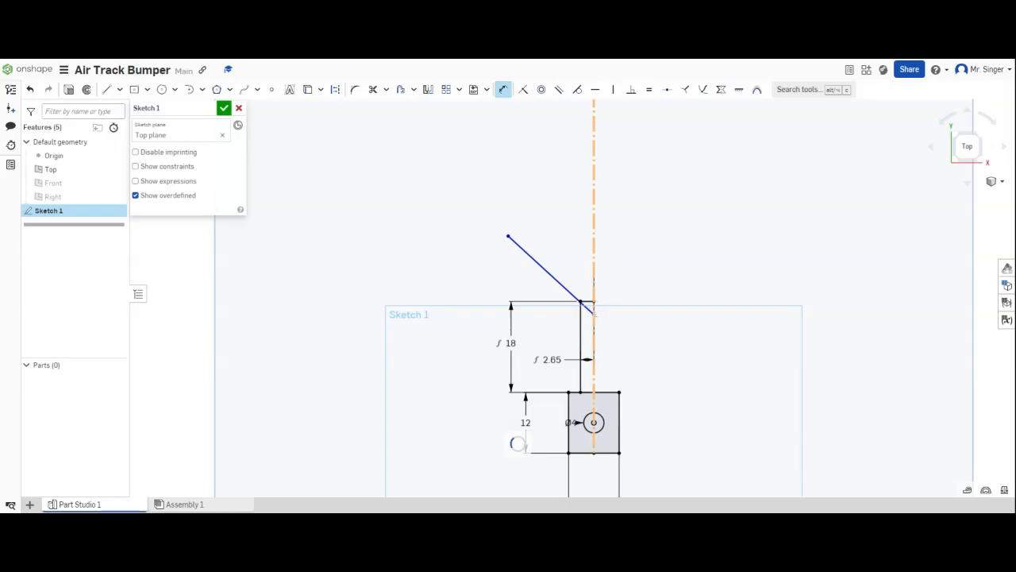
scroll(593, 312, up, 5)
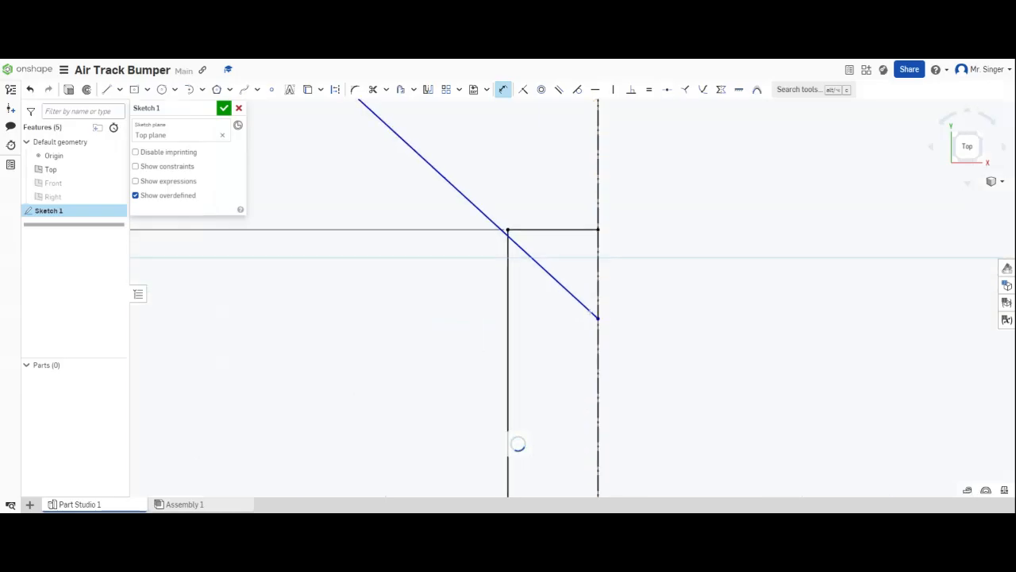
click(595, 315)
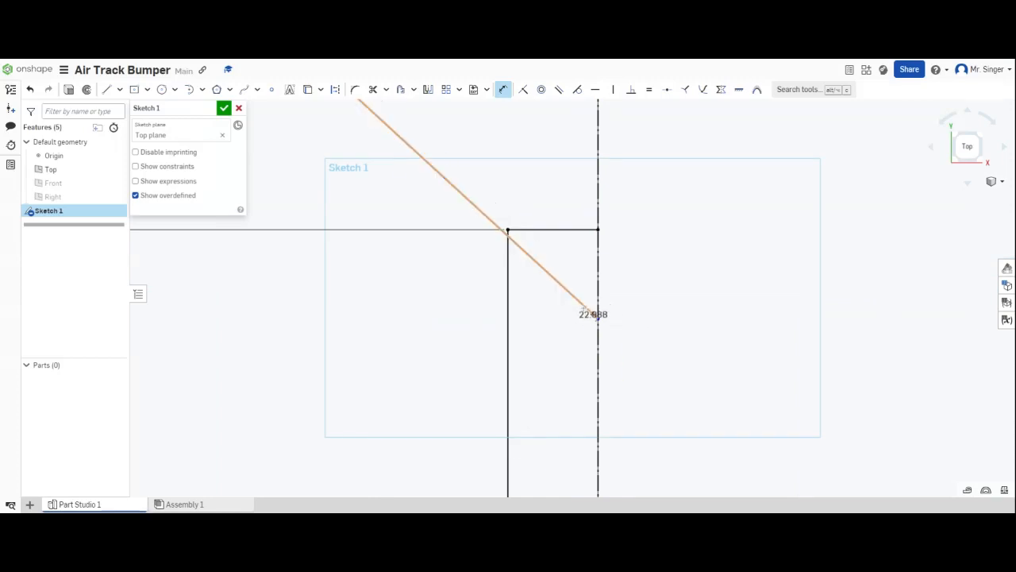
scroll(597, 317, down, 5)
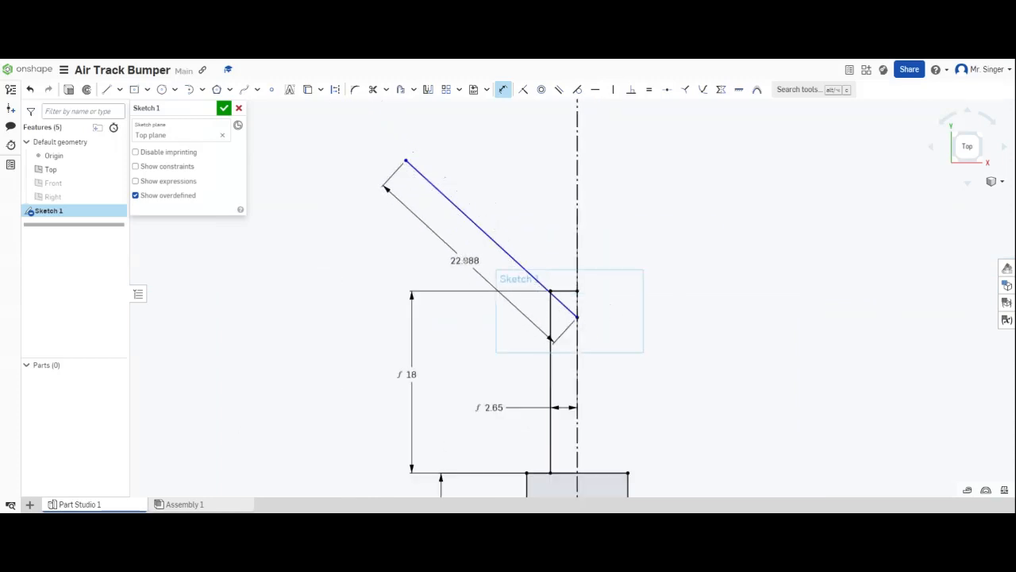
click(465, 261)
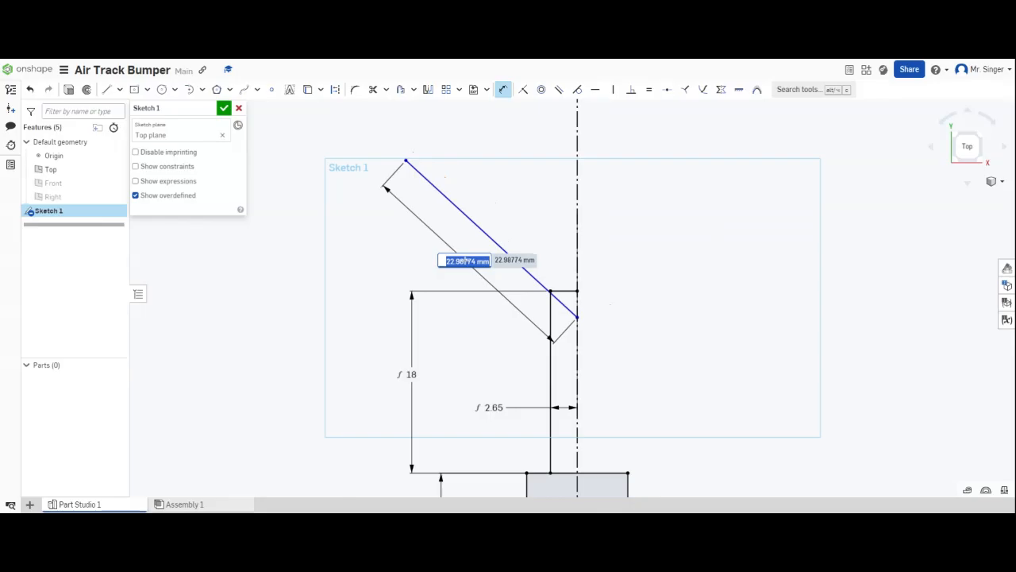
text(30)
key(Return)
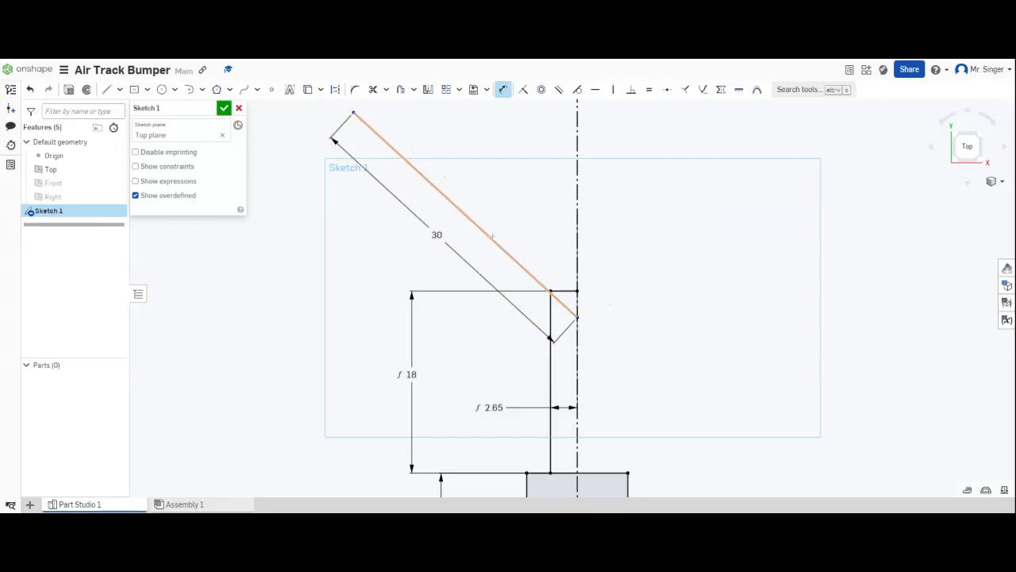
Step: Dimension the vertical distance from the base rectangle's bottom midpoint to the angled line's lower end as 30 mm
scroll(509, 271, down, 3)
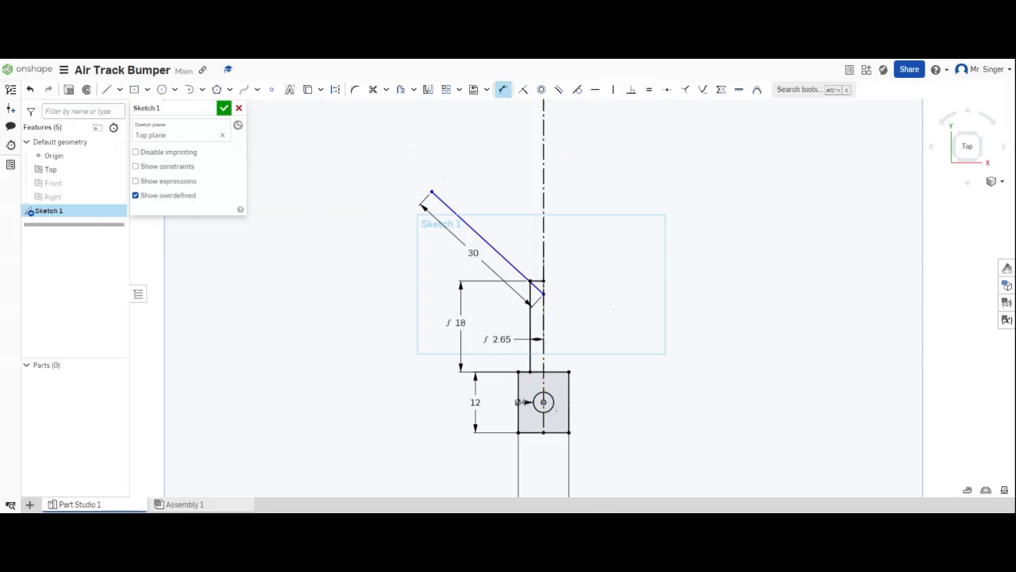
click(544, 432)
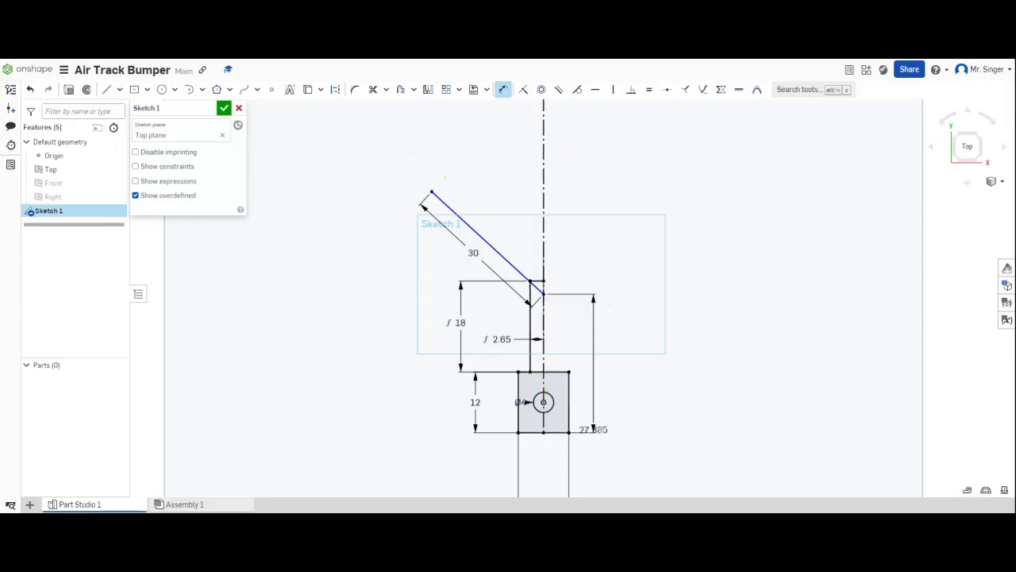
click(625, 418)
text(30)
key(Return)
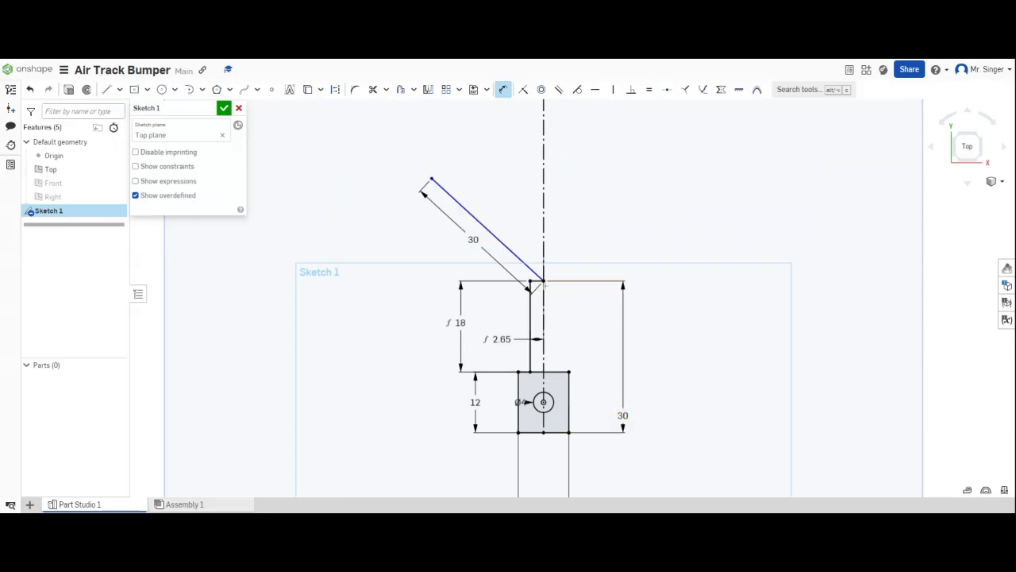
Step: Offset the angled line 4 mm toward its lower-left side
scroll(541, 281, up, 2)
scroll(543, 281, up, 2)
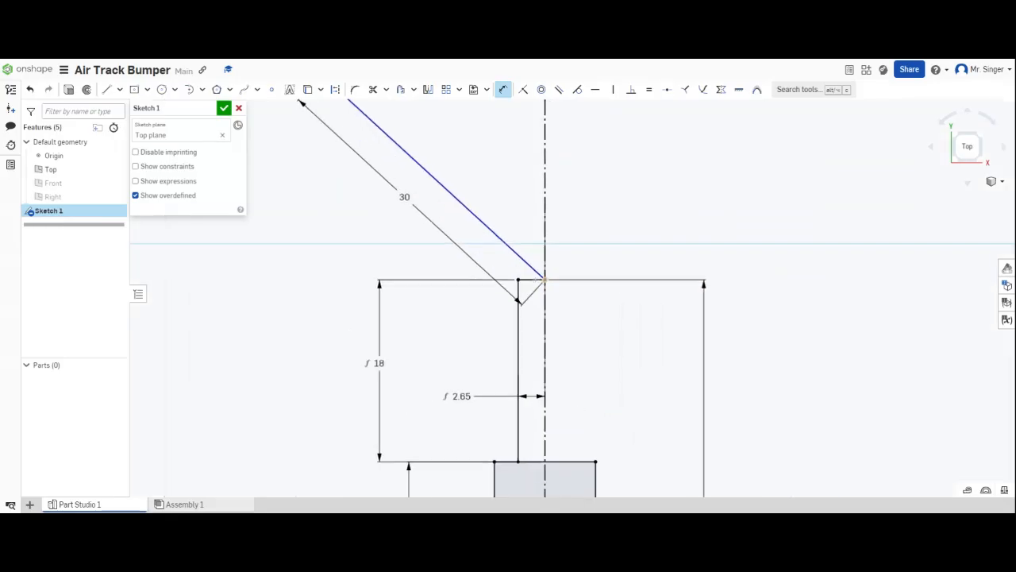
scroll(464, 237, down, 2)
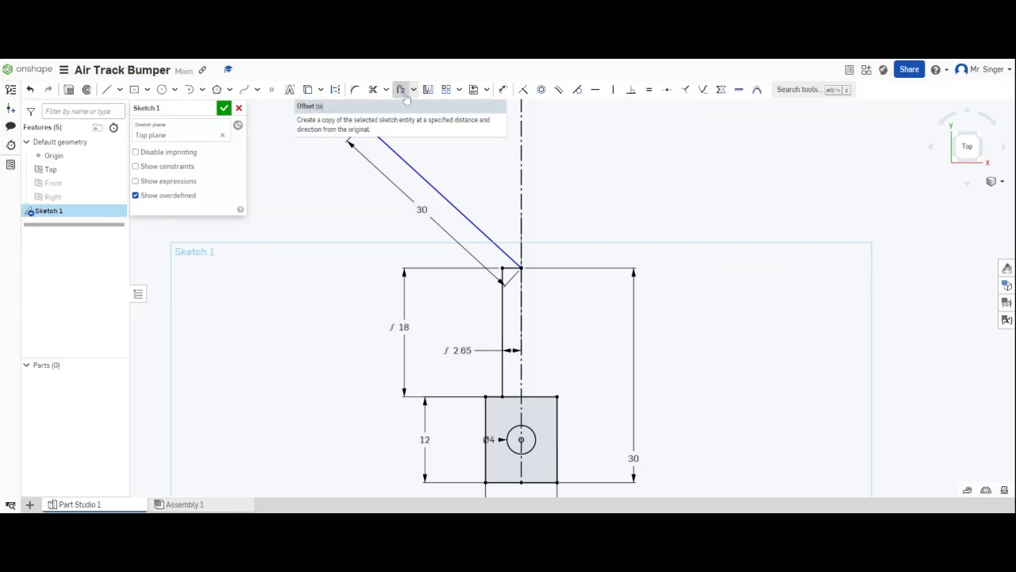
click(403, 92)
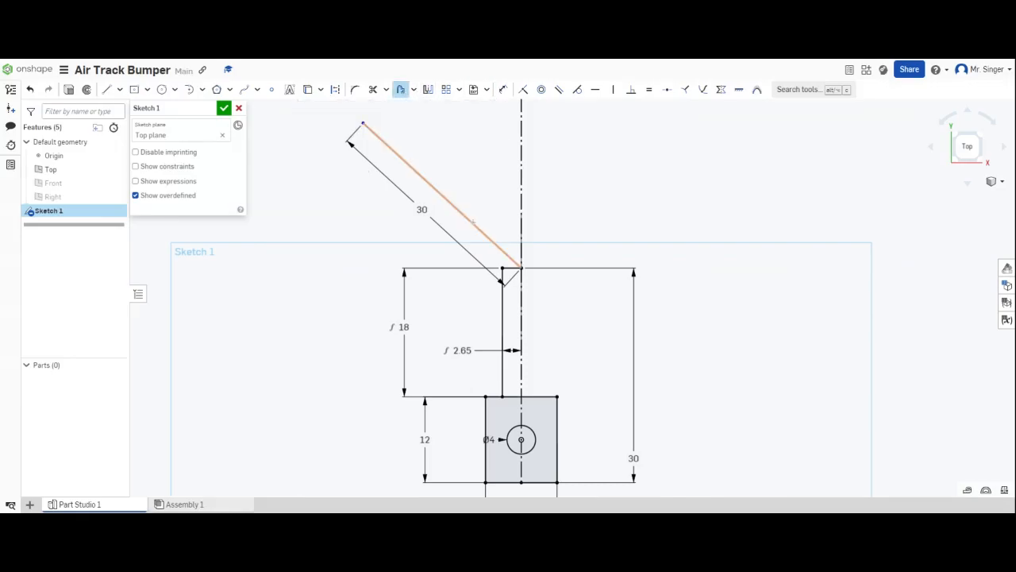
click(473, 224)
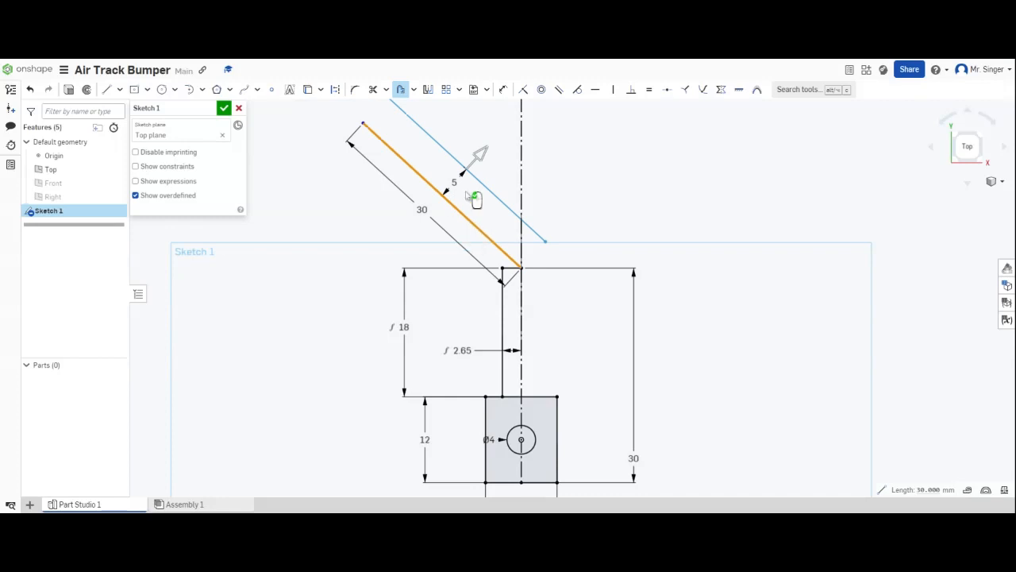
drag(479, 155, 389, 253)
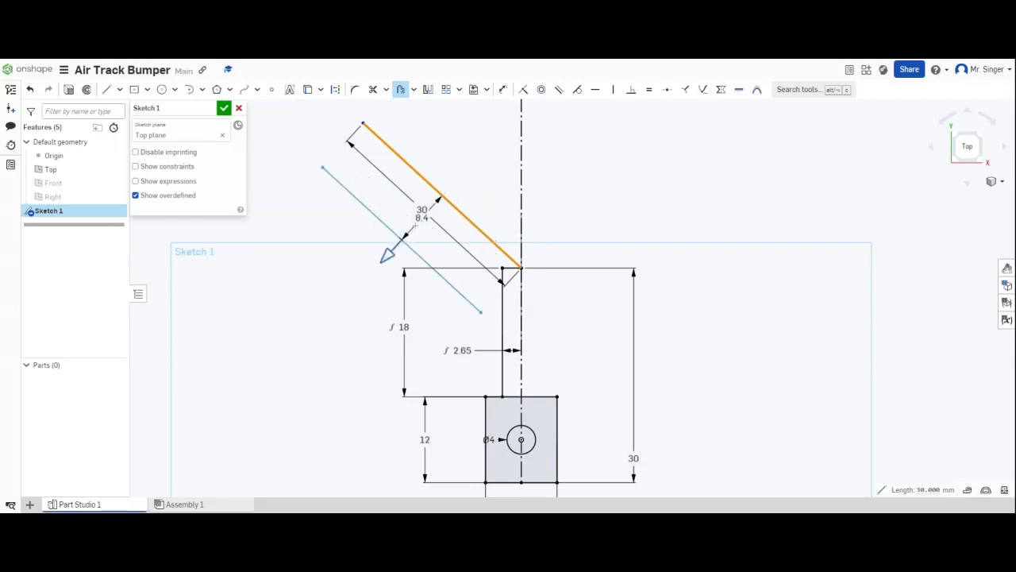
click(486, 182)
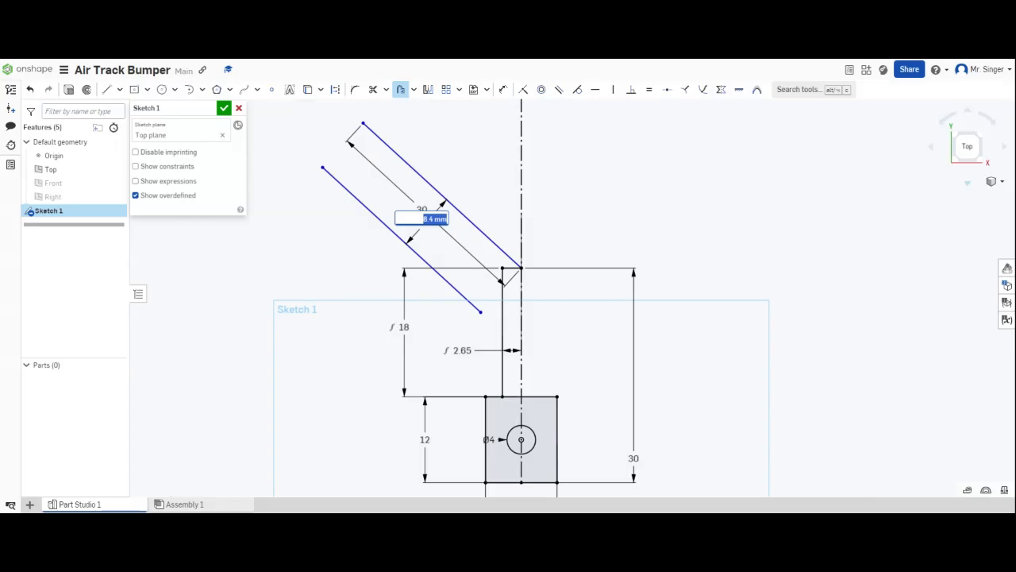
text(4)
key(Return)
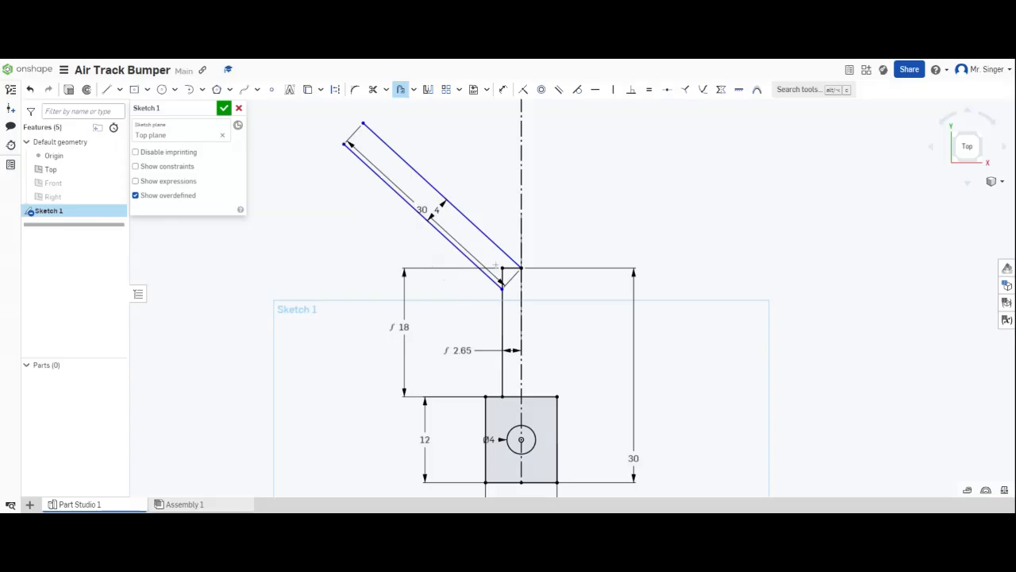
Step: Dimension the angle between the upper angled line and the vertical construction line as 45°
scroll(498, 289, up, 10)
scroll(497, 294, down, 5)
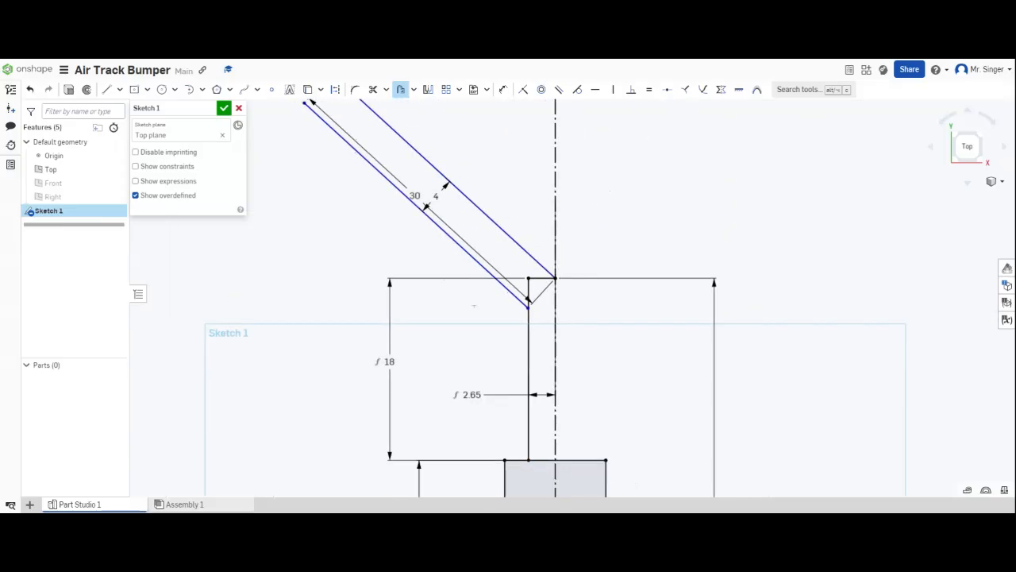
scroll(477, 290, down, 3)
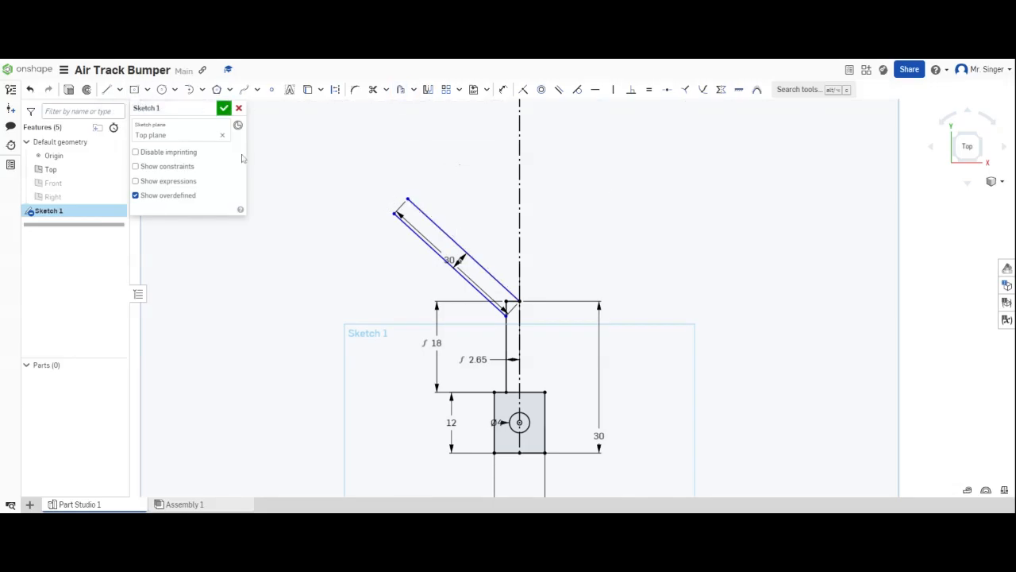
click(506, 90)
click(481, 267)
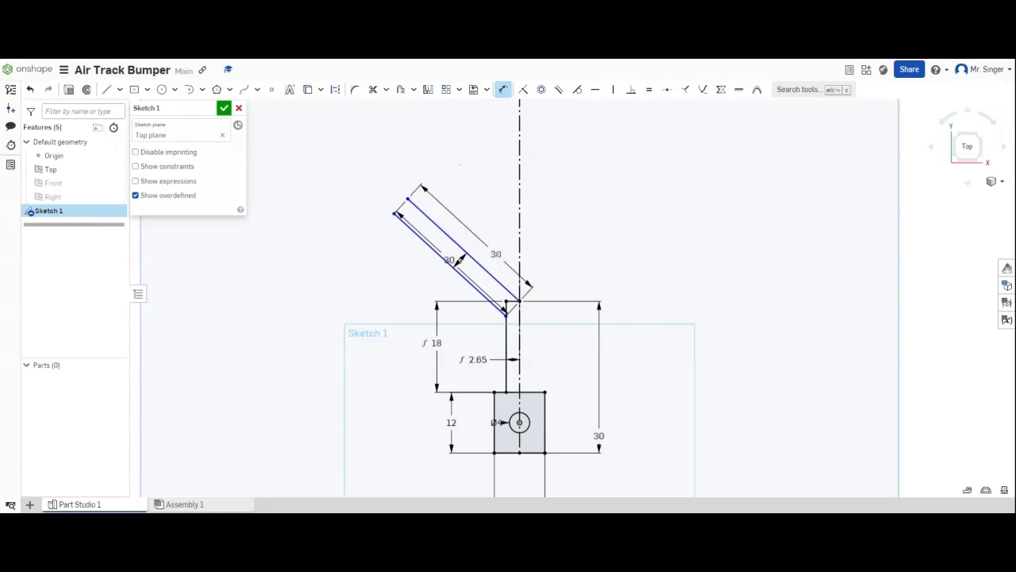
click(519, 231)
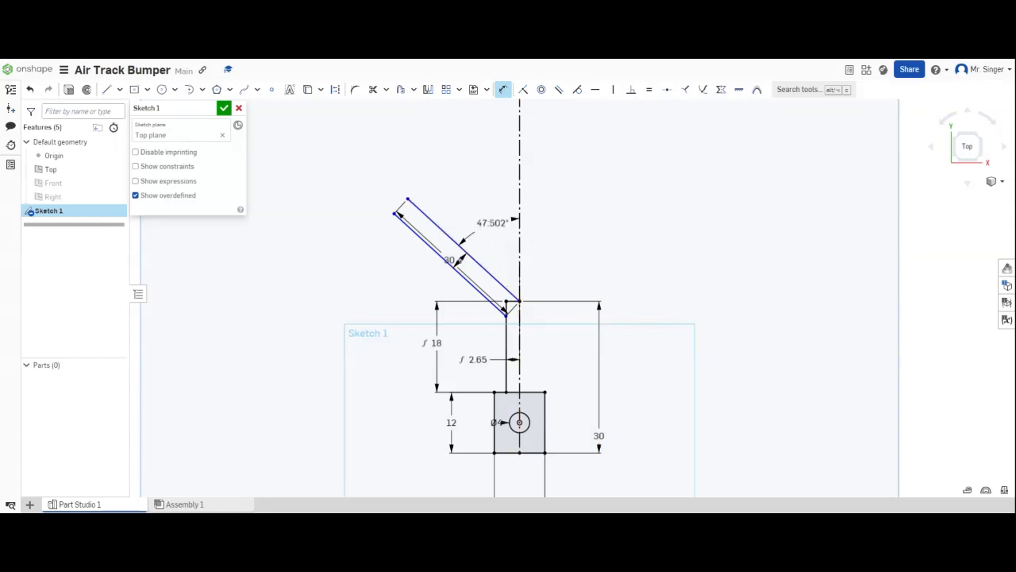
click(481, 219)
text(45)
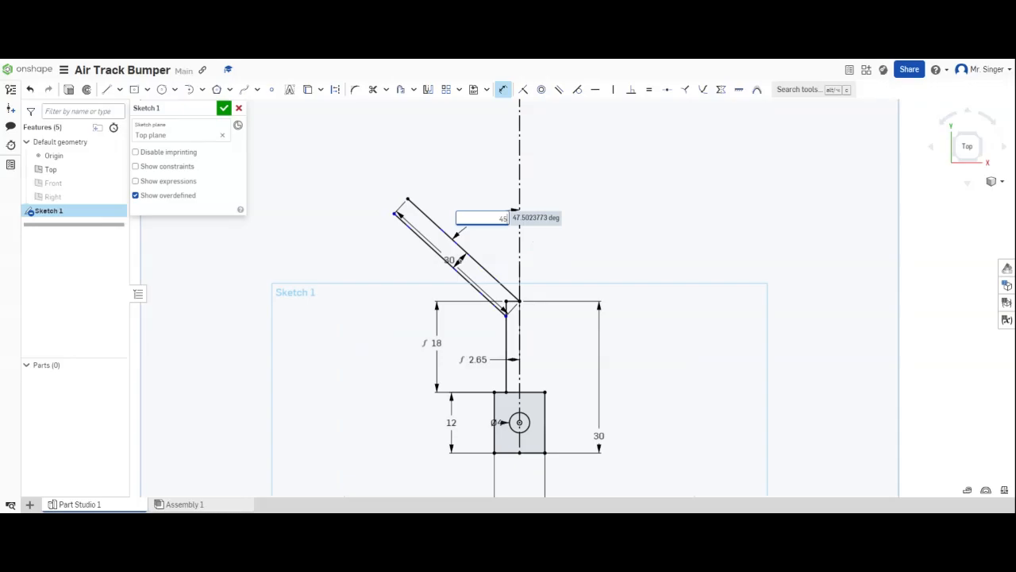
key(Return)
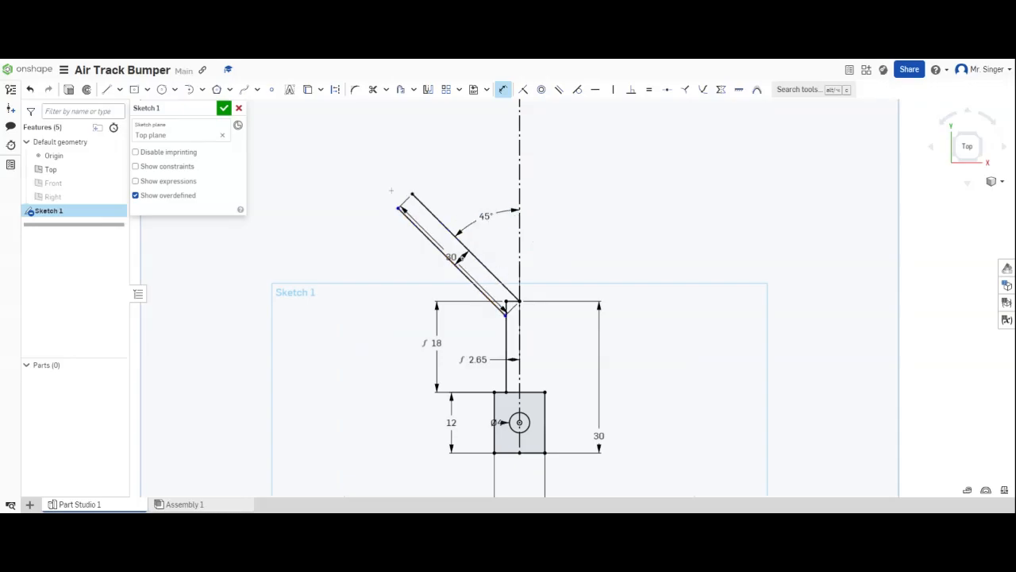
Step: Close the arm's outer end with a short line and extend the offset line's lower end past the vertical stem line
click(107, 90)
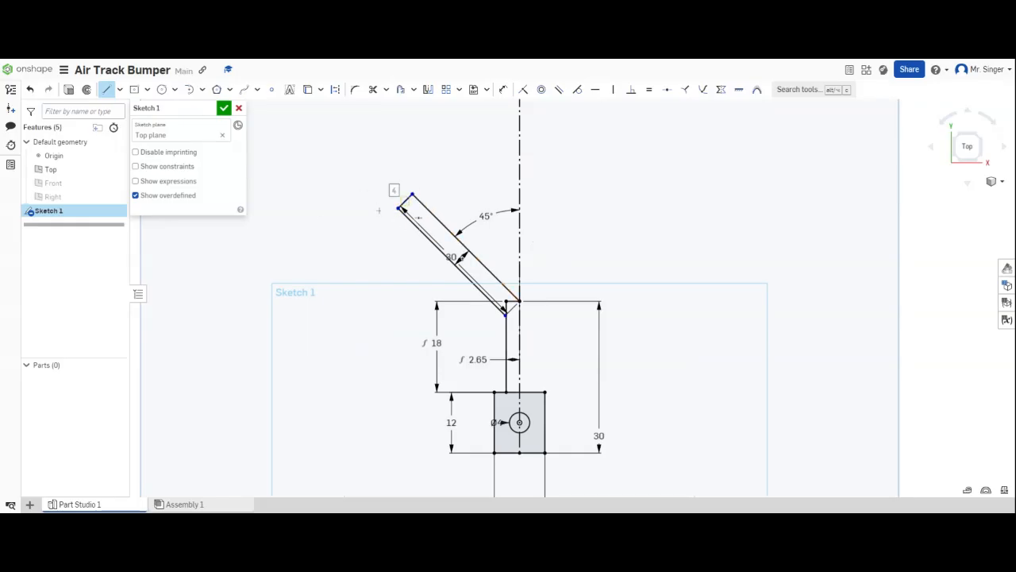
scroll(413, 222, down, 3)
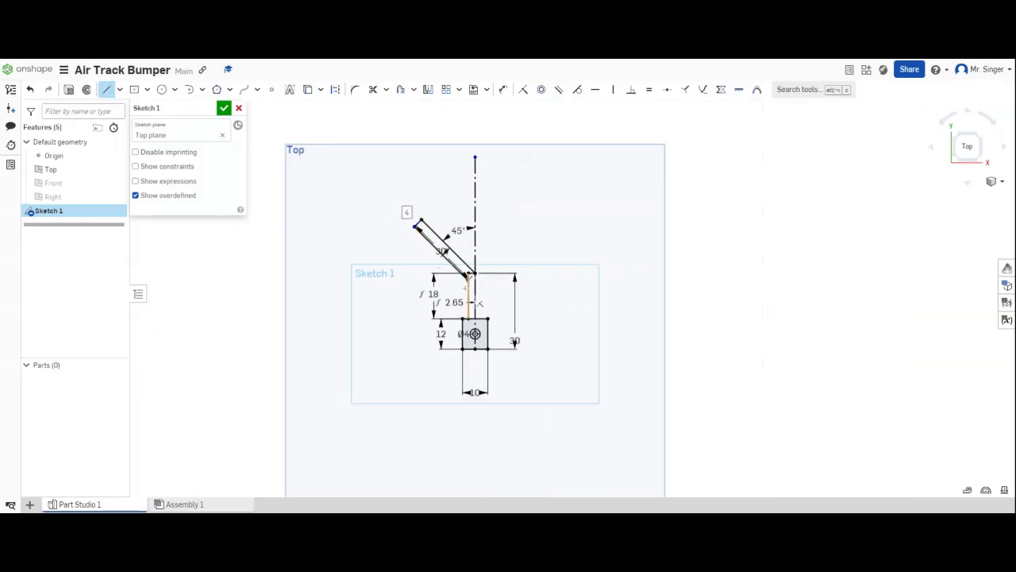
scroll(468, 280, up, 10)
scroll(474, 275, up, 3)
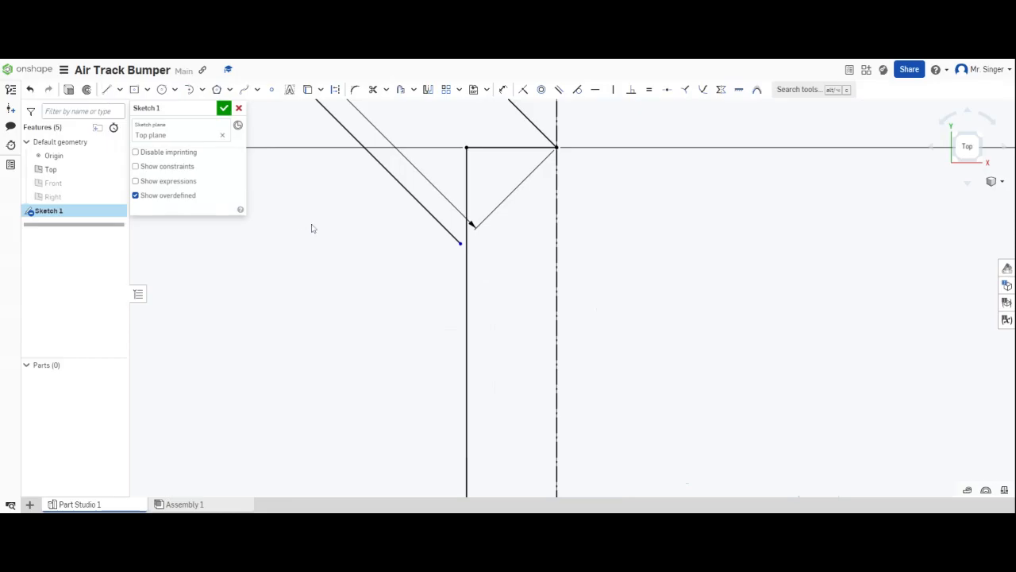
drag(462, 248, 500, 281)
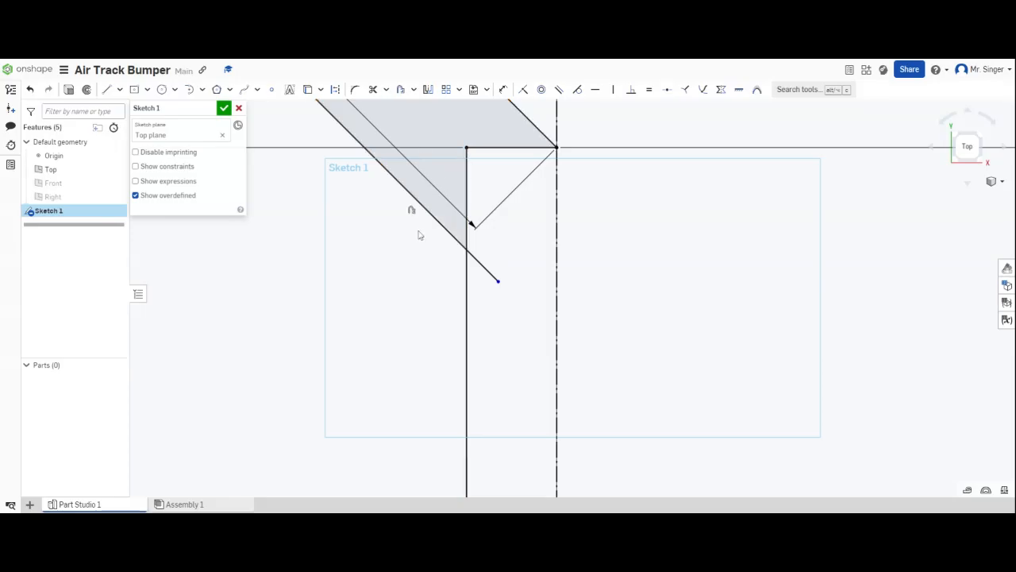
Step: Mirror the arm's two long lines, its end line and the half stem outline about the vertical construction line
scroll(419, 235, down, 5)
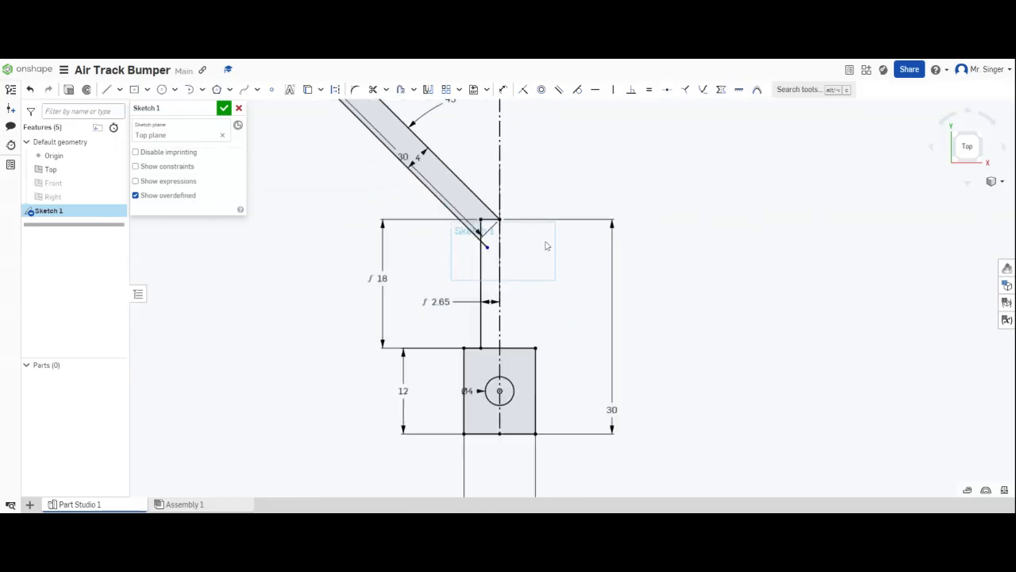
scroll(558, 303, down, 2)
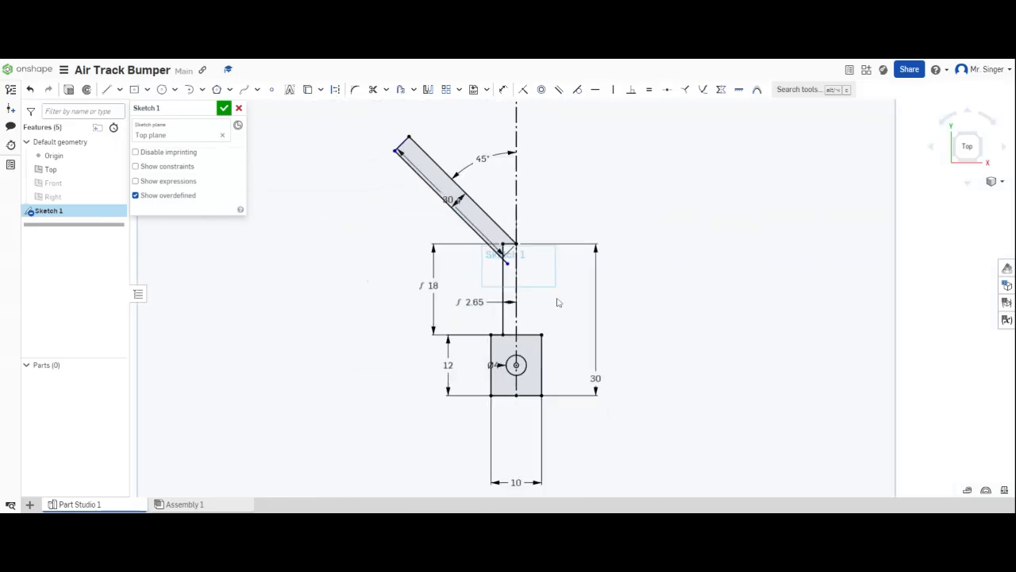
scroll(400, 167, up, 1)
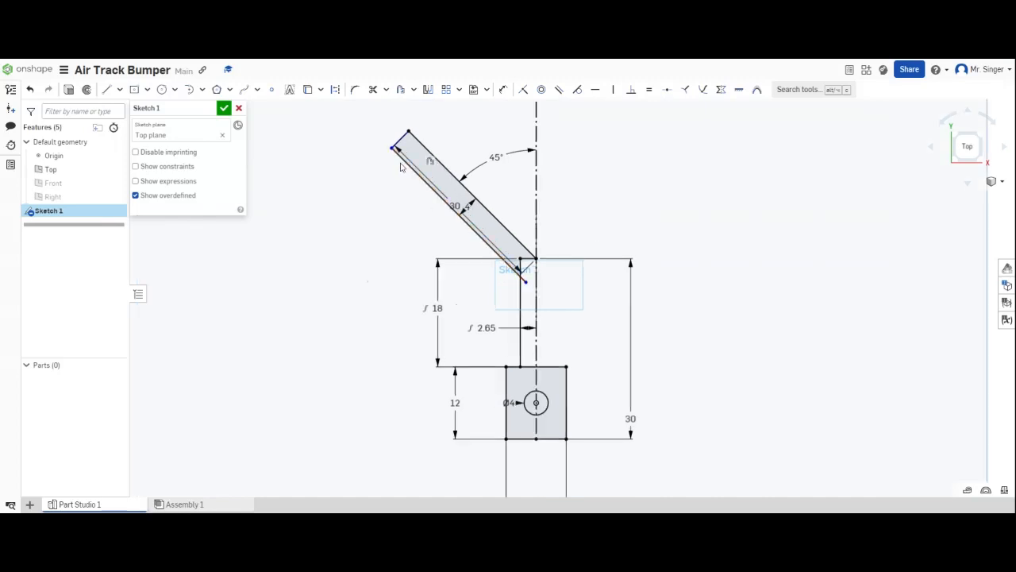
scroll(401, 167, down, 2)
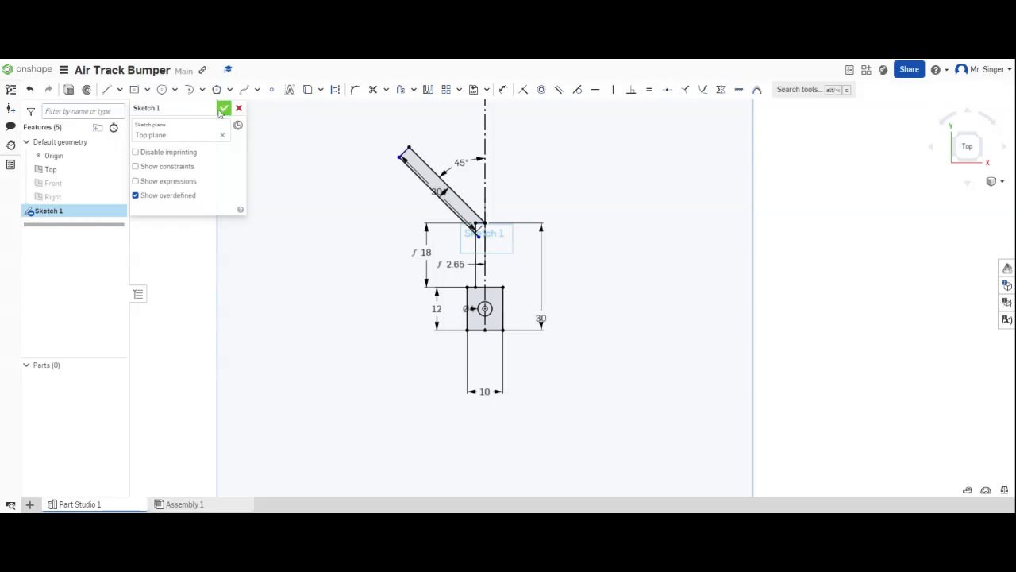
click(428, 90)
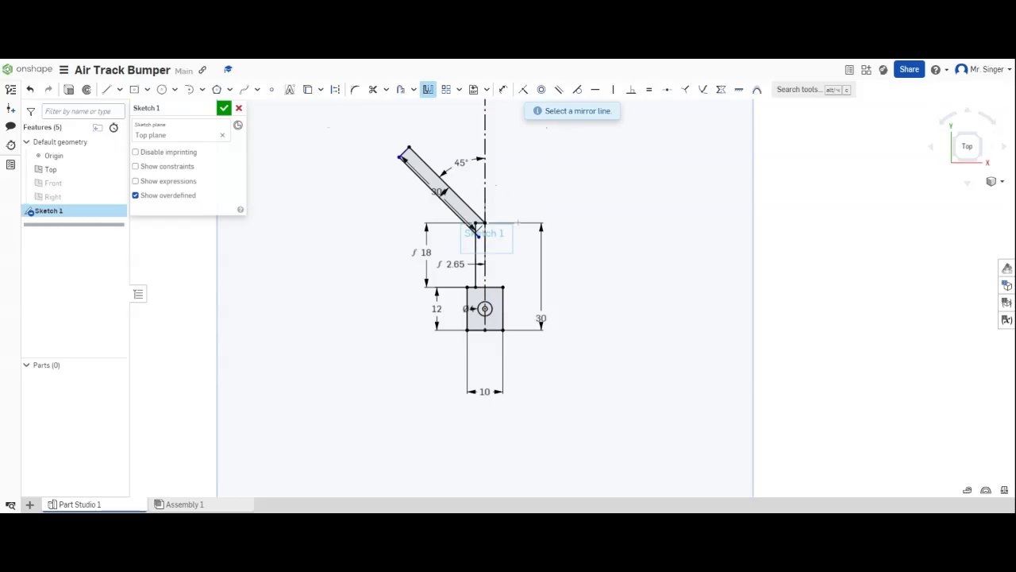
click(485, 185)
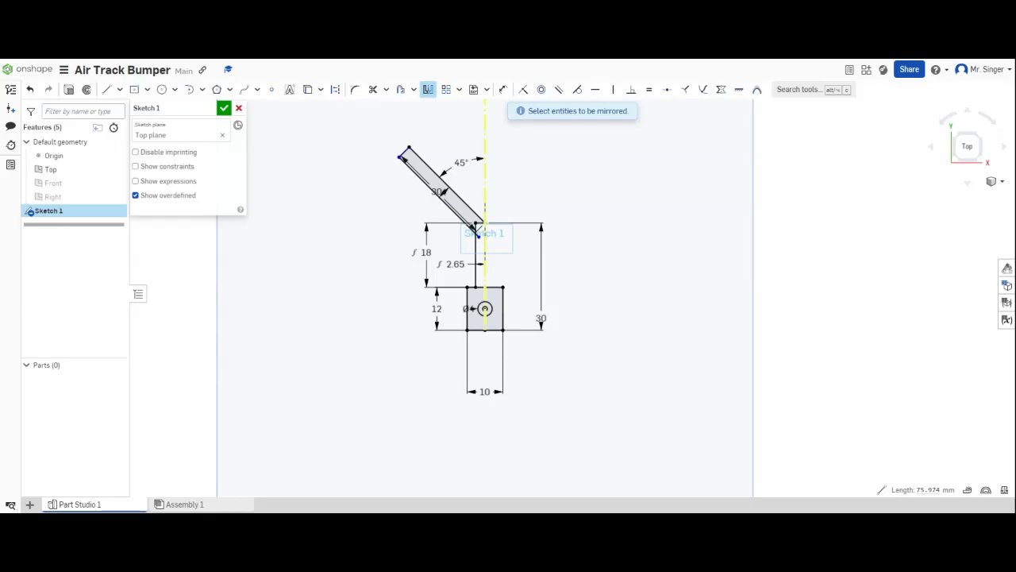
scroll(482, 204, up, 3)
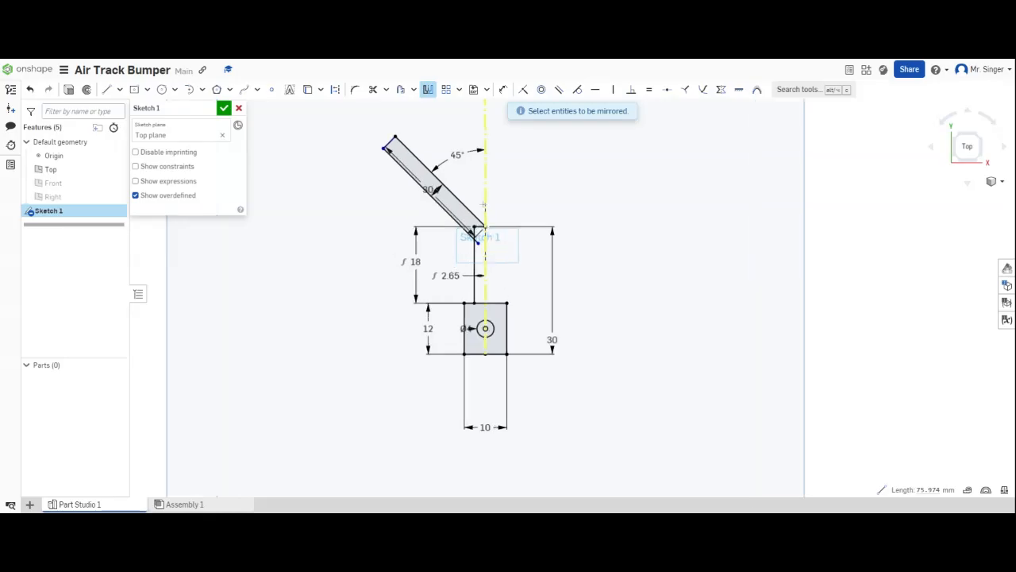
click(456, 203)
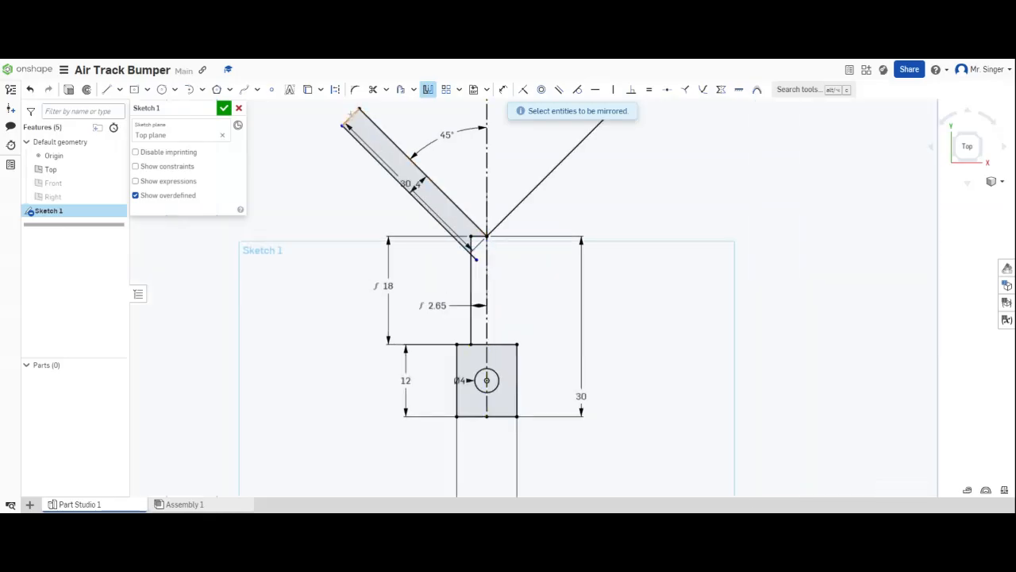
click(350, 118)
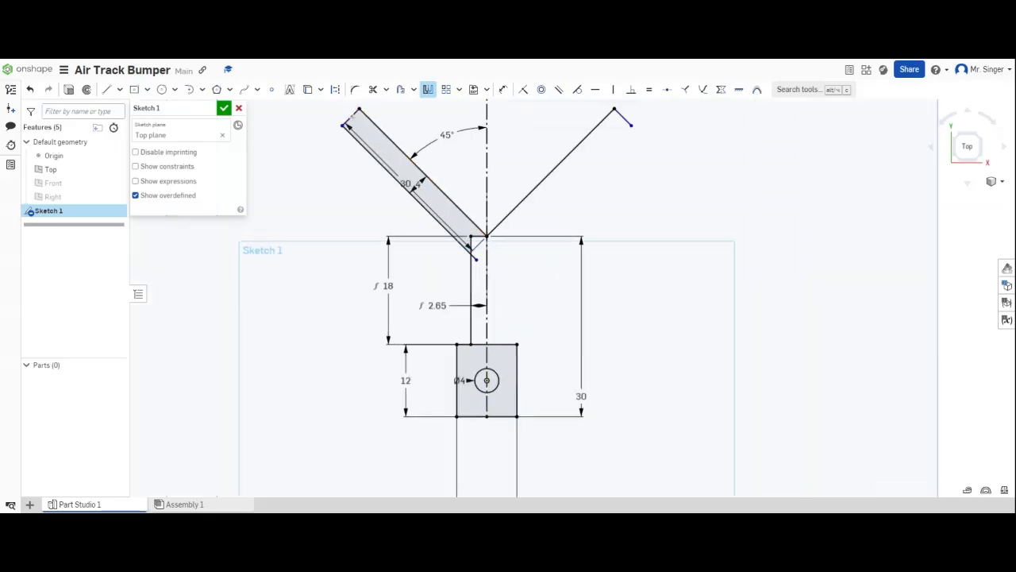
click(362, 146)
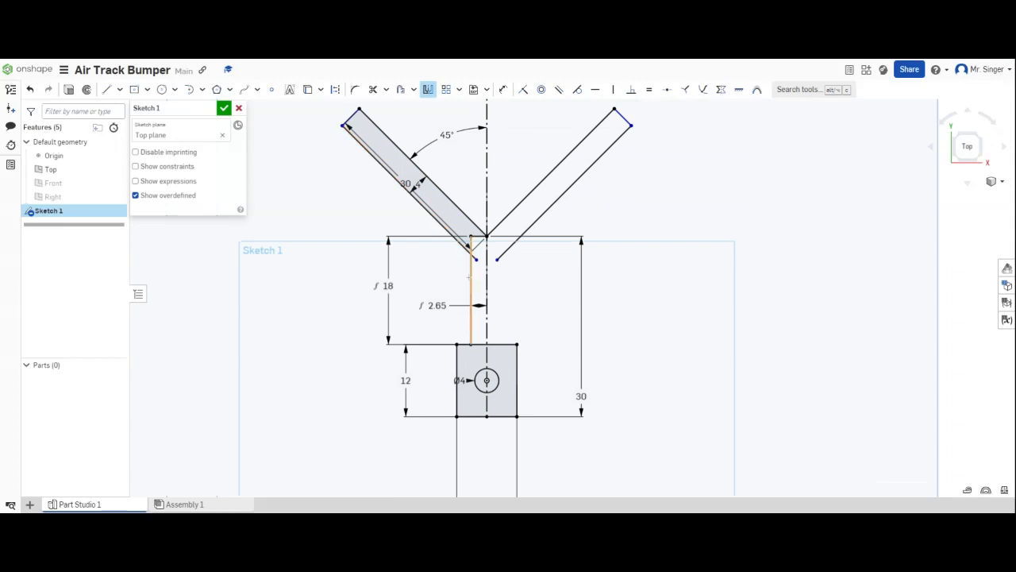
click(472, 282)
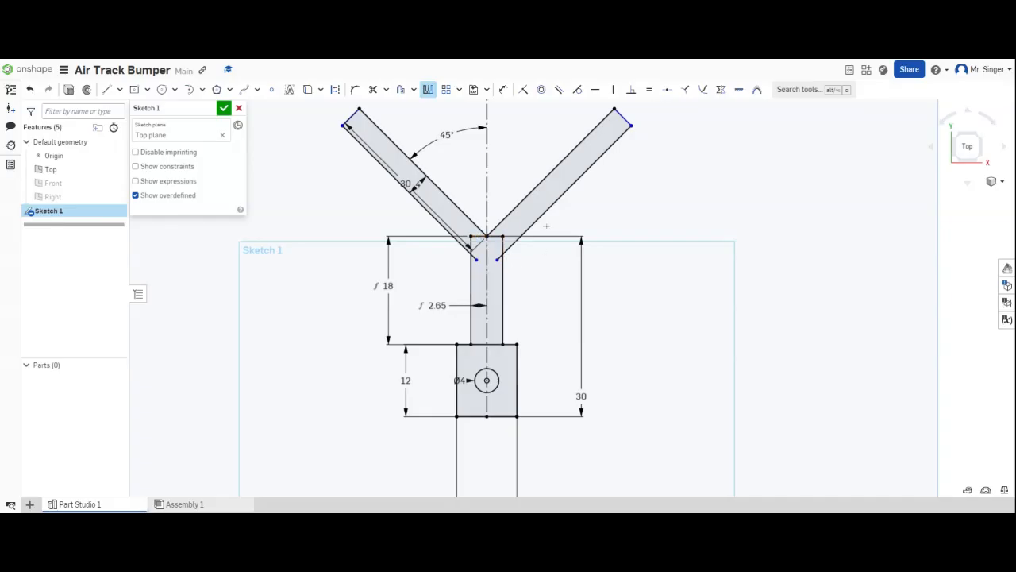
Step: Extend the mirrored arms' lower lines down to the vertical construction line so their inner endpoints meet there
key(f)
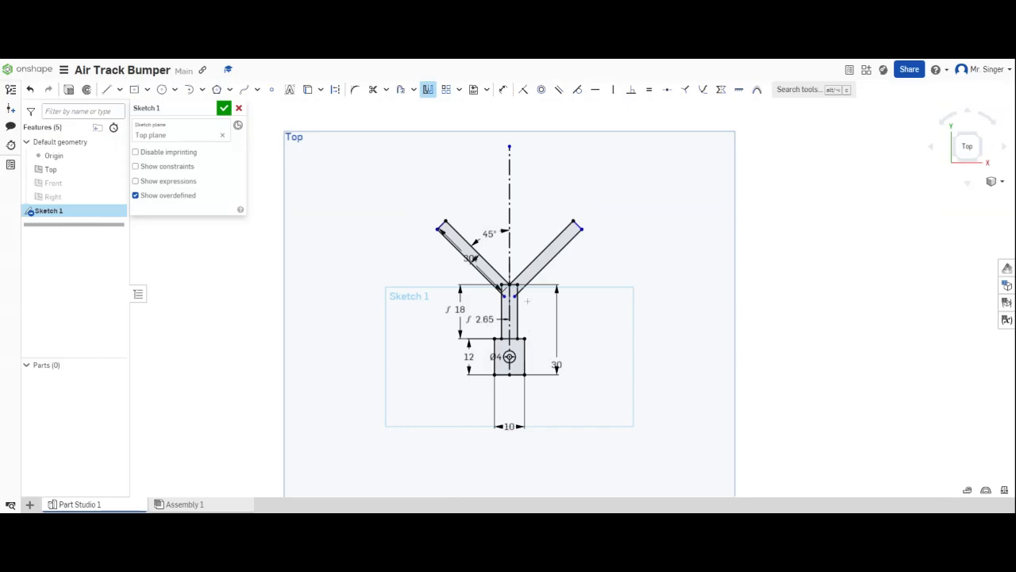
scroll(510, 298, up, 5)
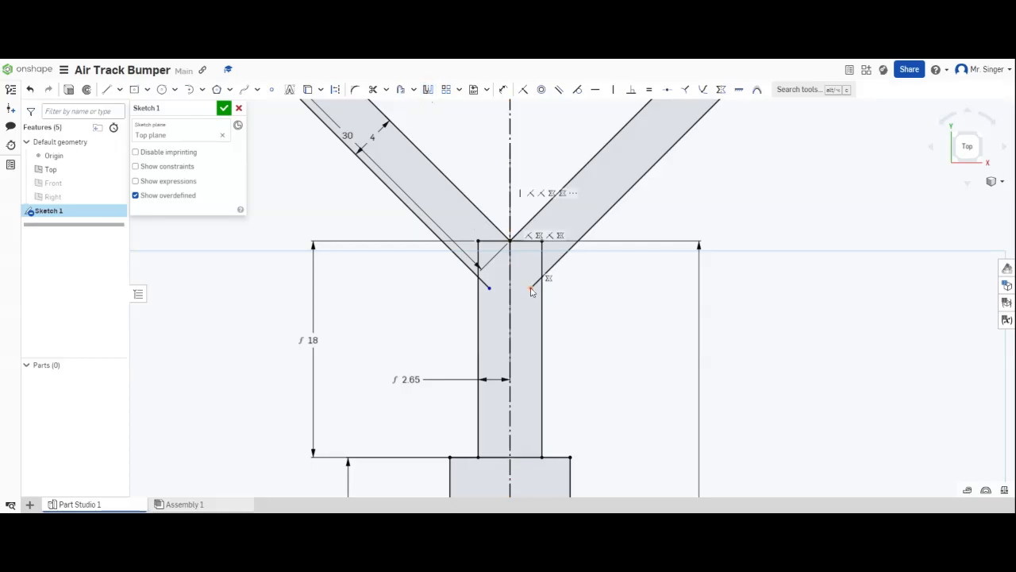
drag(530, 288, 511, 312)
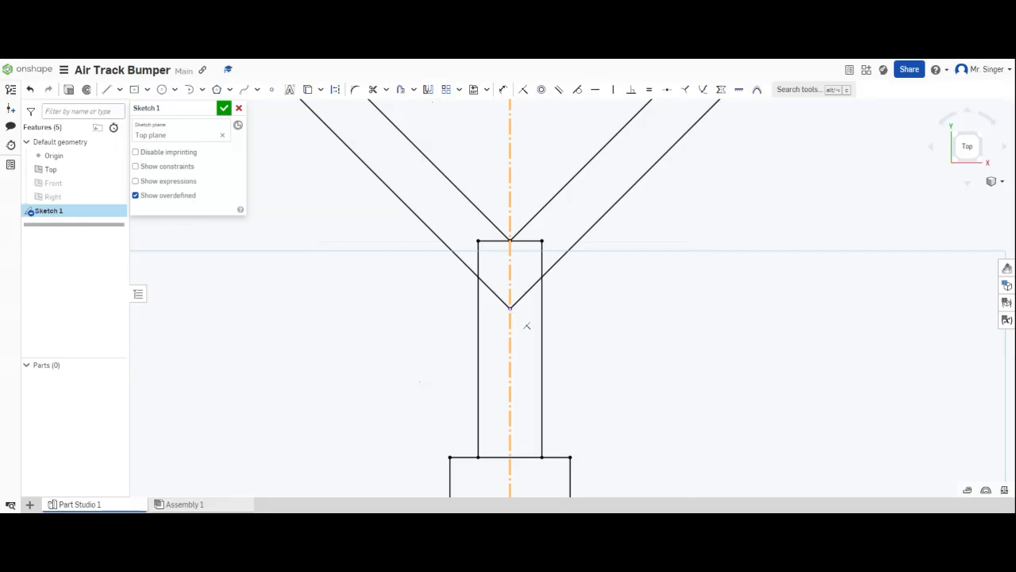
drag(527, 325, 526, 325)
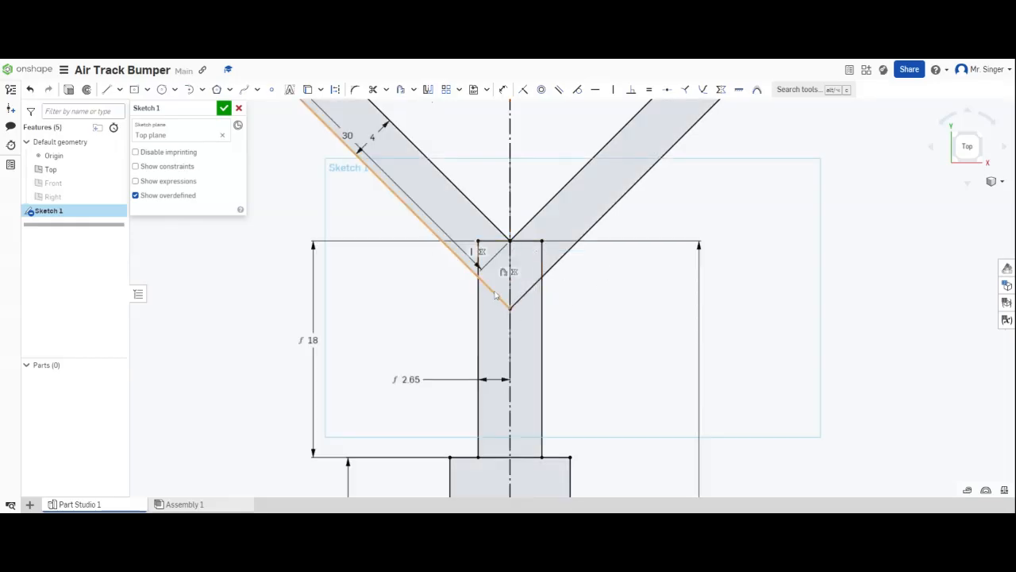
Step: Sketch a 4 mm diameter circle centred on the construction line inside the stem, below the point where the arms meet
scroll(524, 302, down, 5)
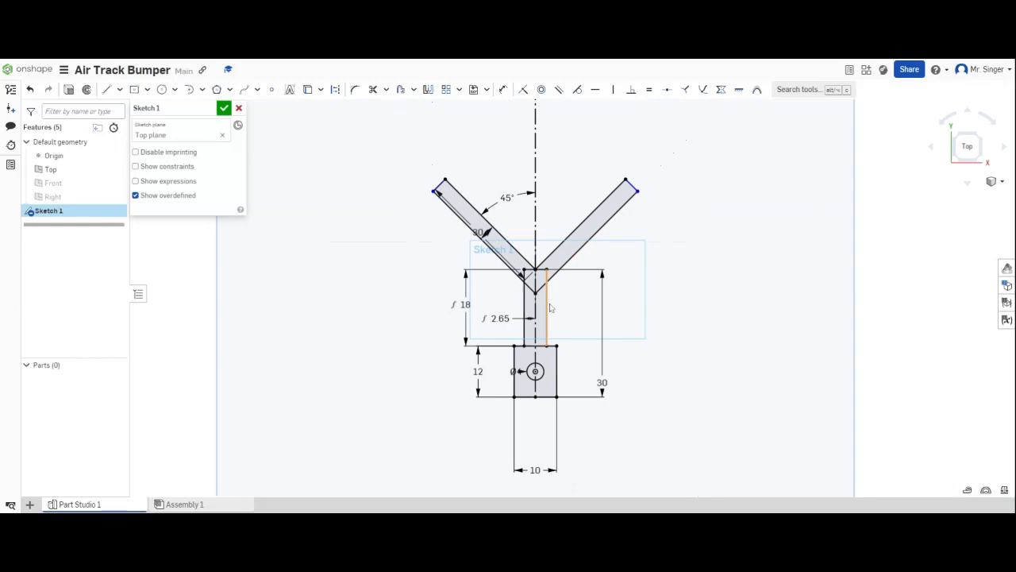
click(536, 322)
scroll(537, 322, up, 5)
key(q)
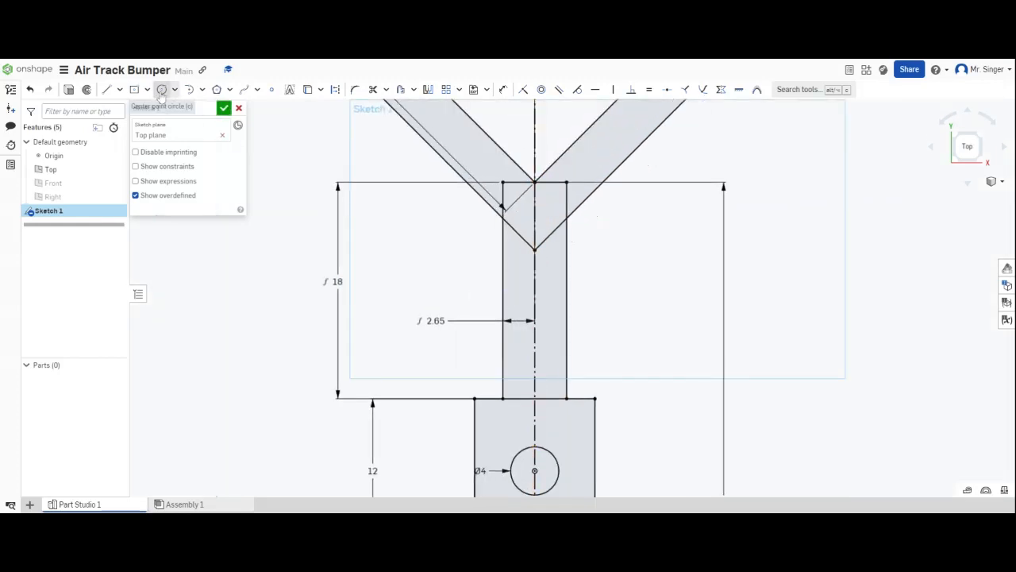
click(162, 90)
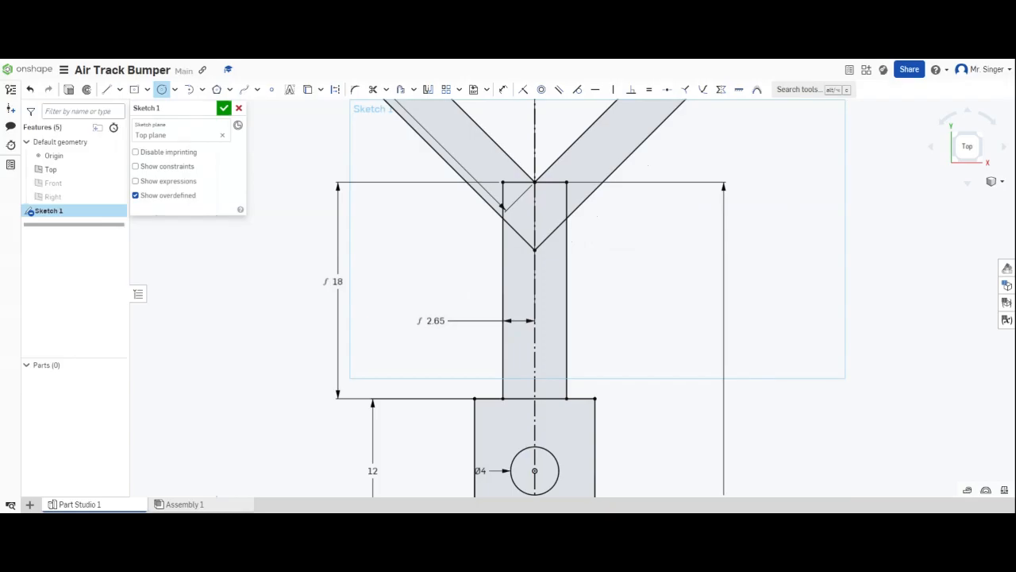
scroll(594, 262, down, 3)
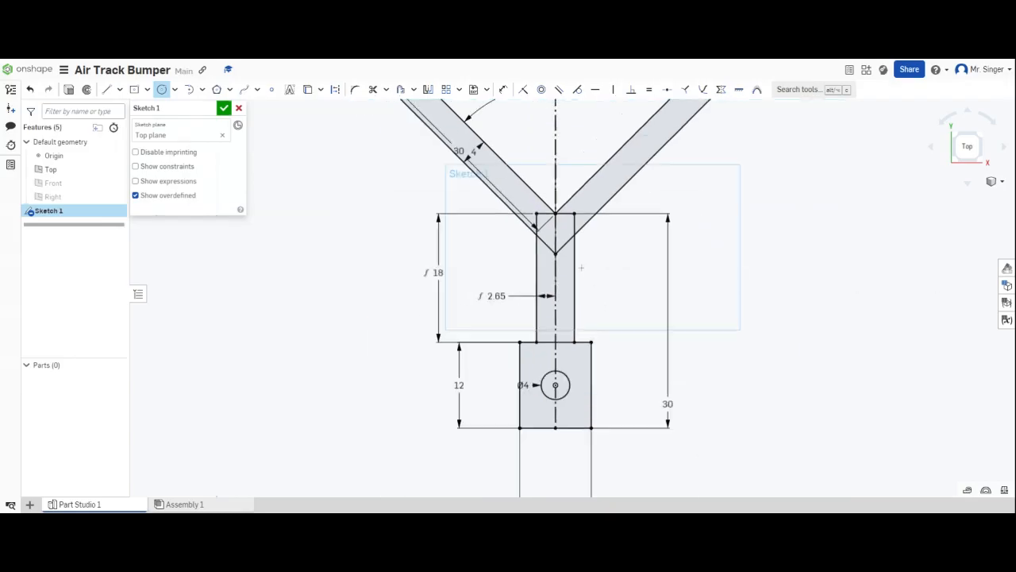
click(555, 281)
click(566, 285)
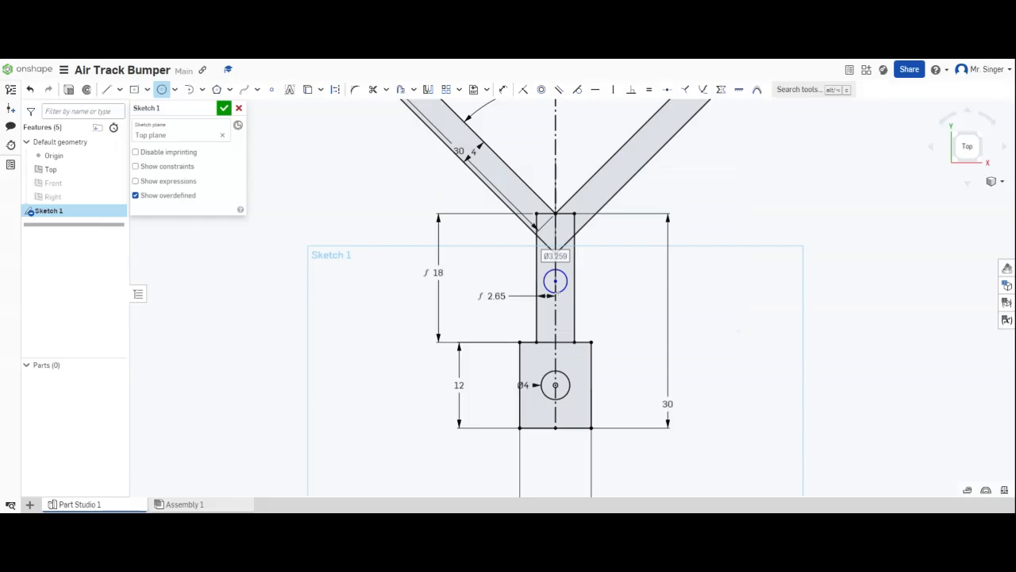
text(4)
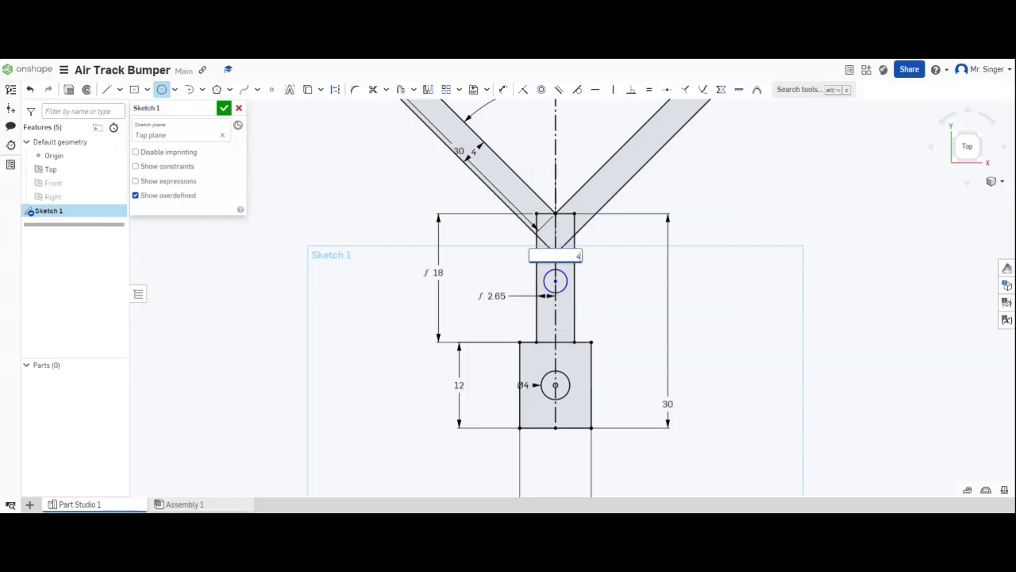
key(Return)
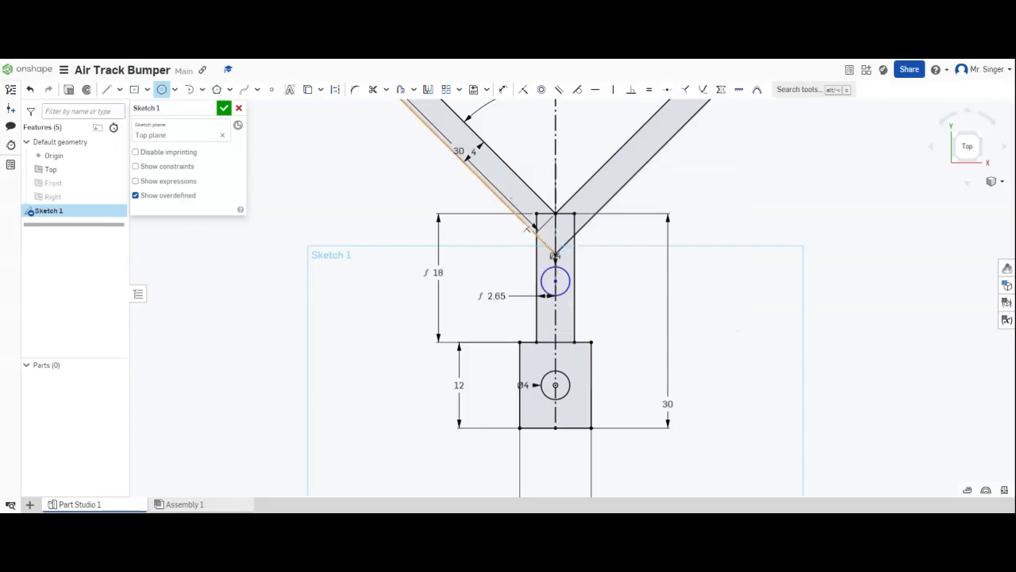
Step: Dimension the distance from the stem circle's centre to the base rectangle's bottom edge as 19 mm
click(503, 89)
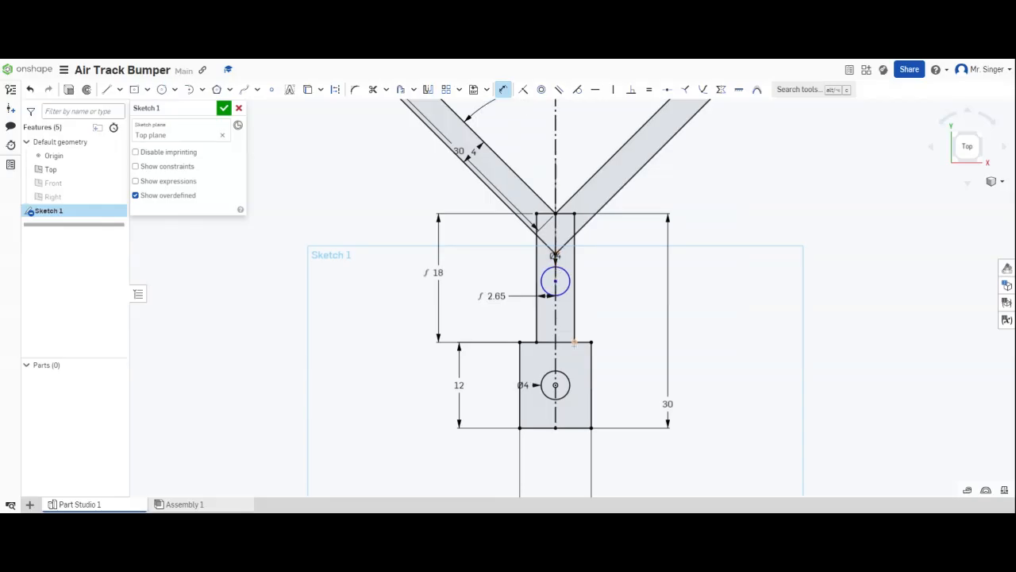
click(569, 427)
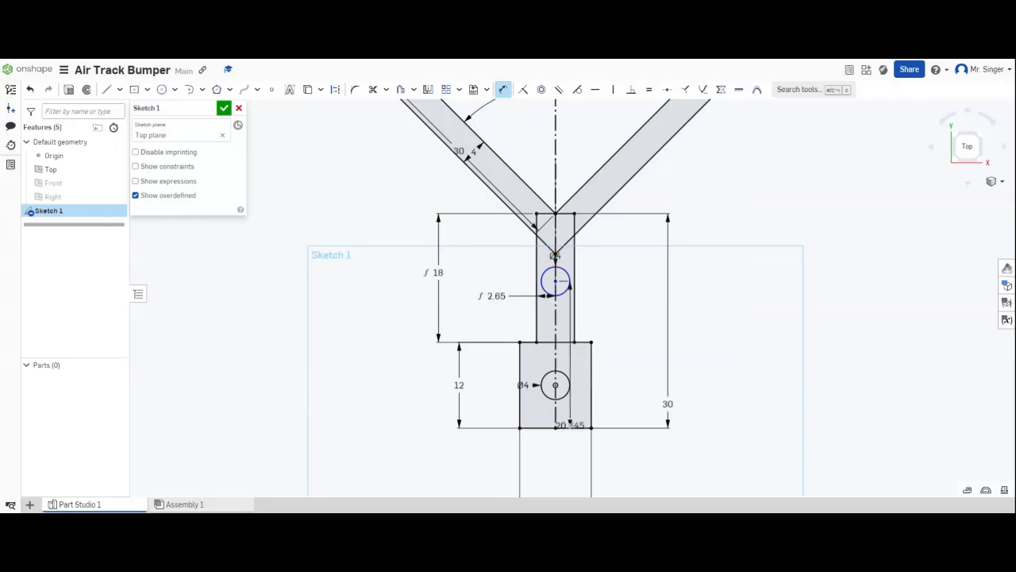
click(627, 381)
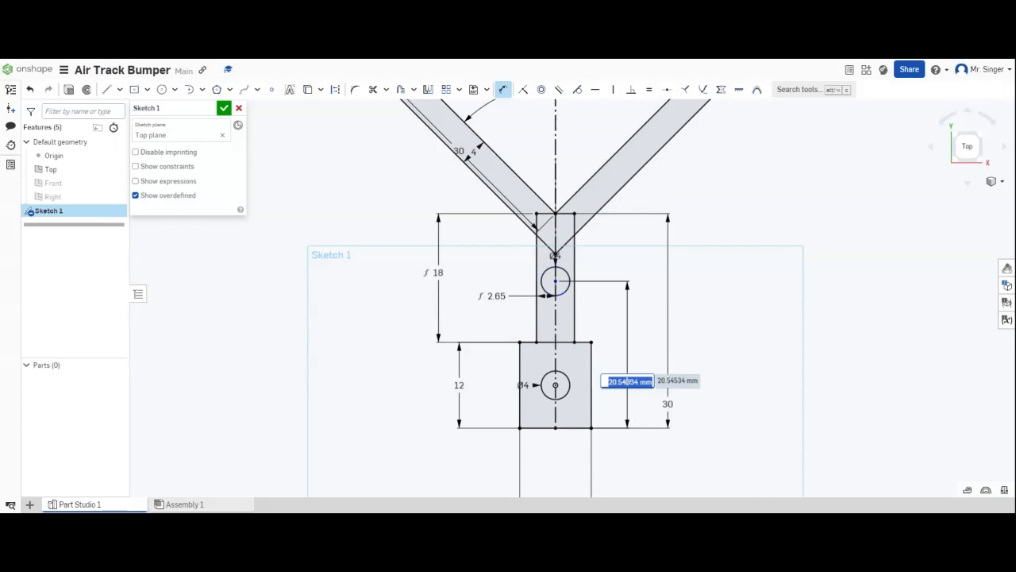
text(19)
key(Return)
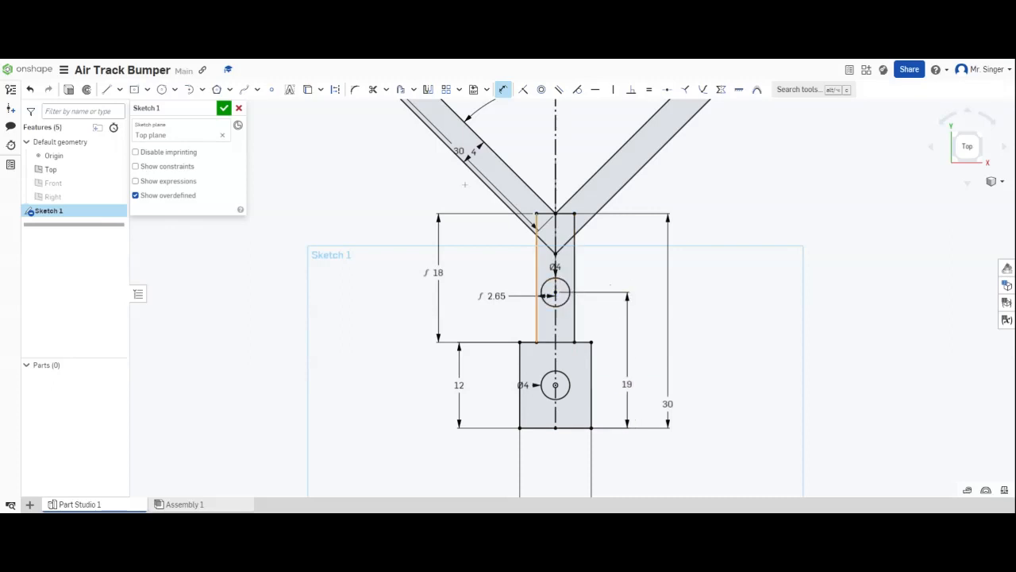
Step: Add a concentric circle around the stem hole with its diameter entered as 4+2.5 mm, and finish the sketch
click(162, 90)
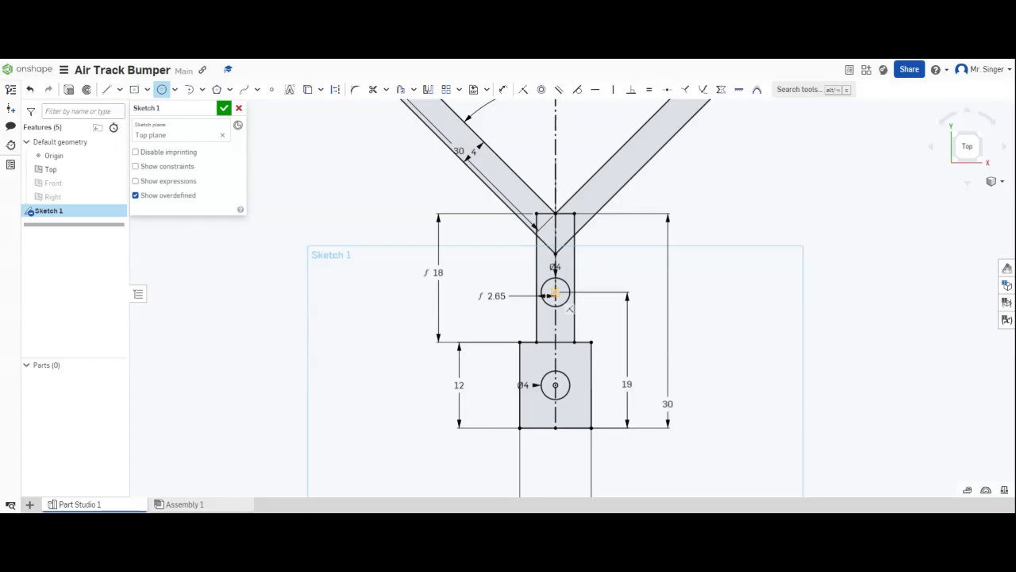
click(555, 293)
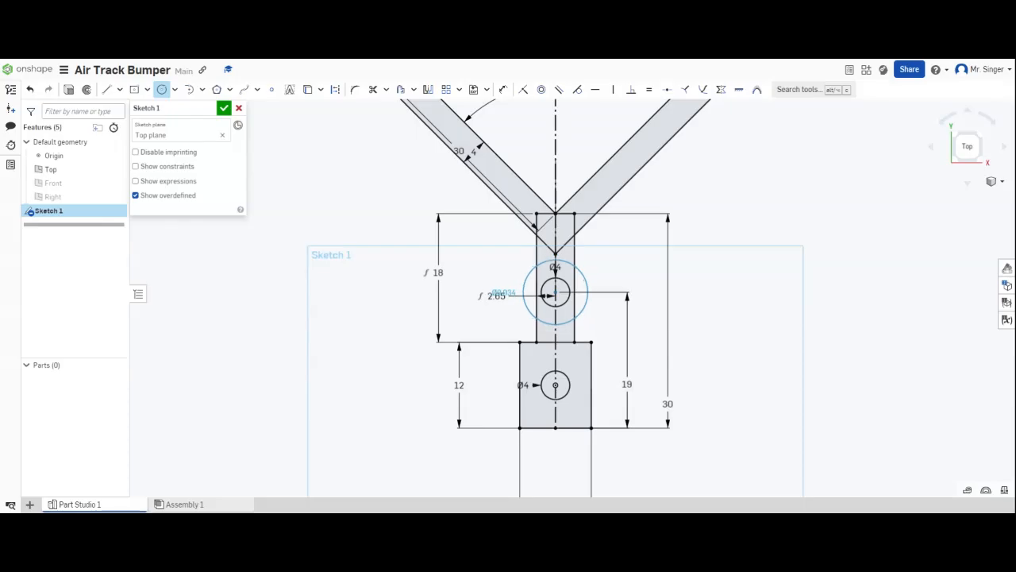
click(586, 301)
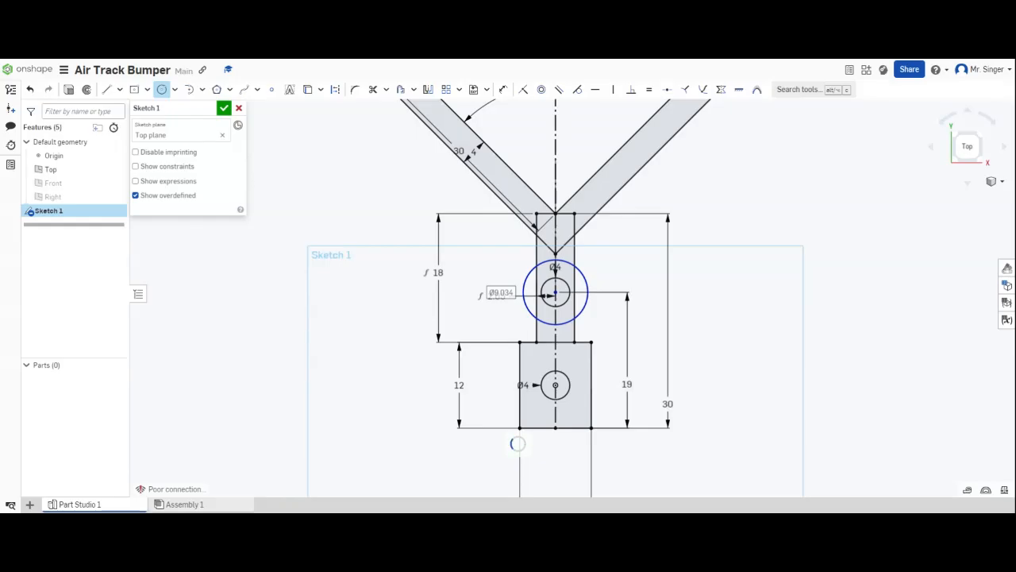
text(4+2.5)
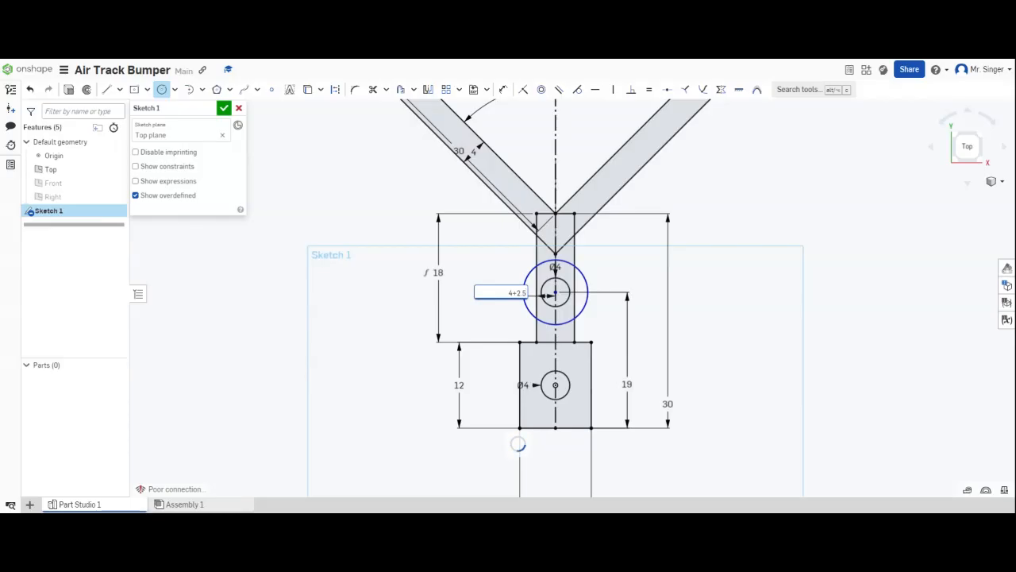
scroll(623, 336, up, 1)
scroll(633, 396, down, 4)
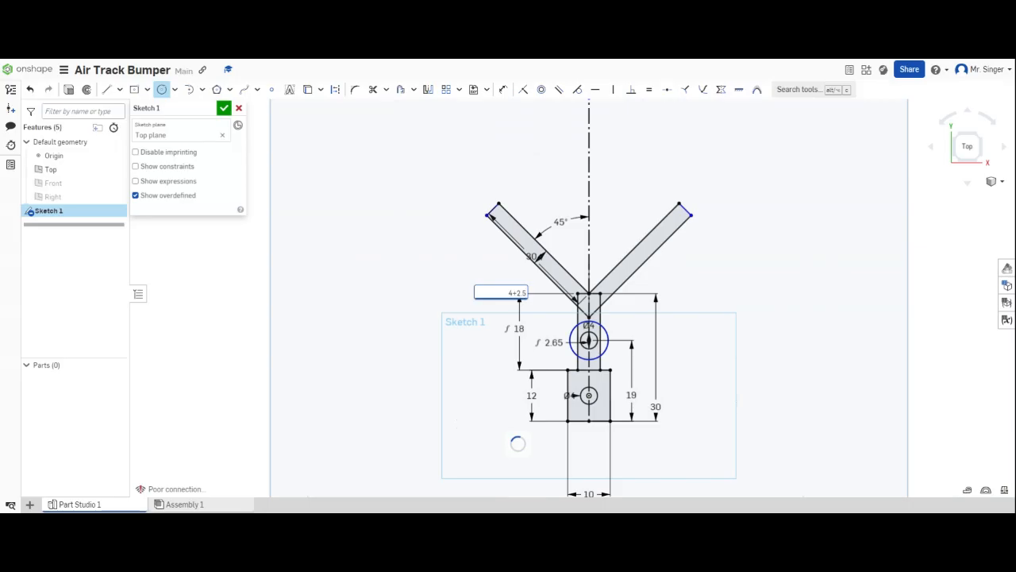
click(224, 109)
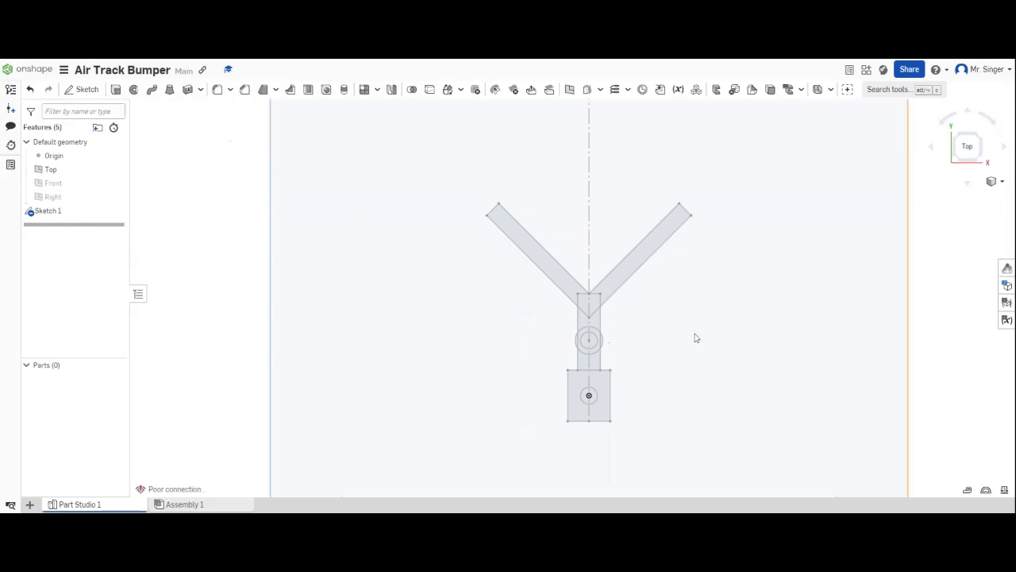
Step: Reopen Sketch 1 for editing and move the stem's half-width dimension down, clear of the outer circle's diameter dimension
scroll(591, 350, up, 1)
scroll(591, 350, up, 5)
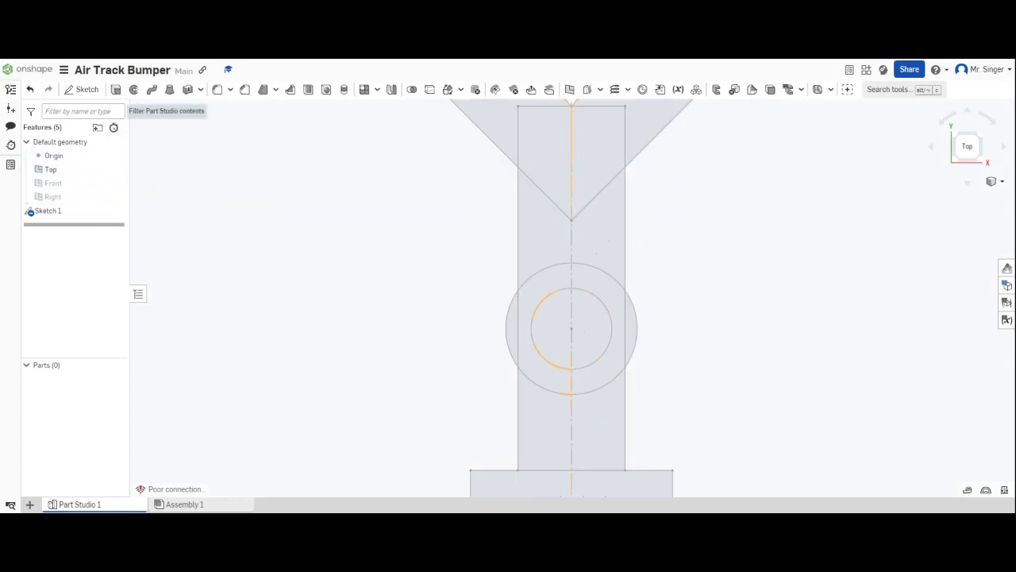
right_click(47, 211)
click(88, 233)
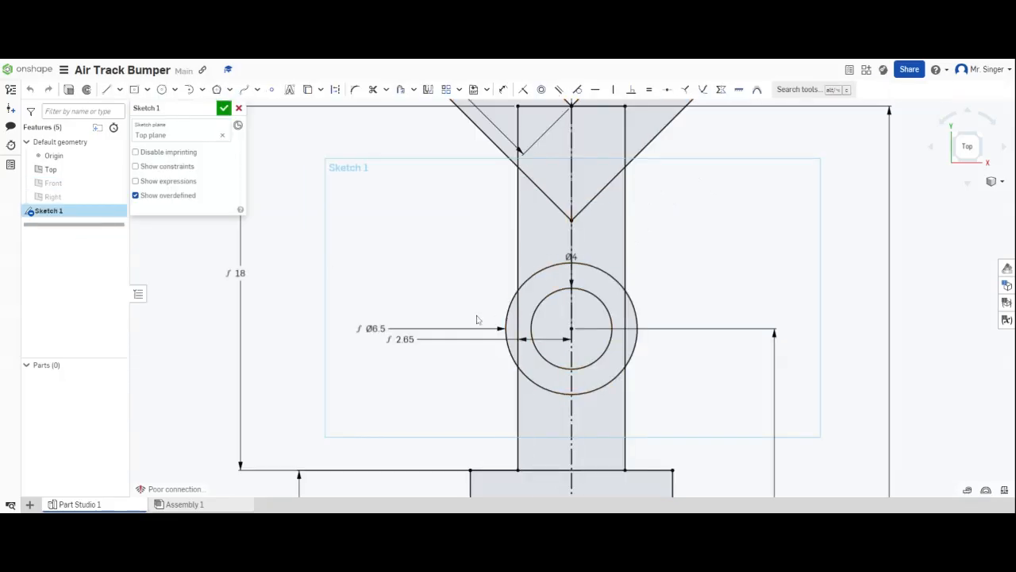
drag(406, 339, 418, 359)
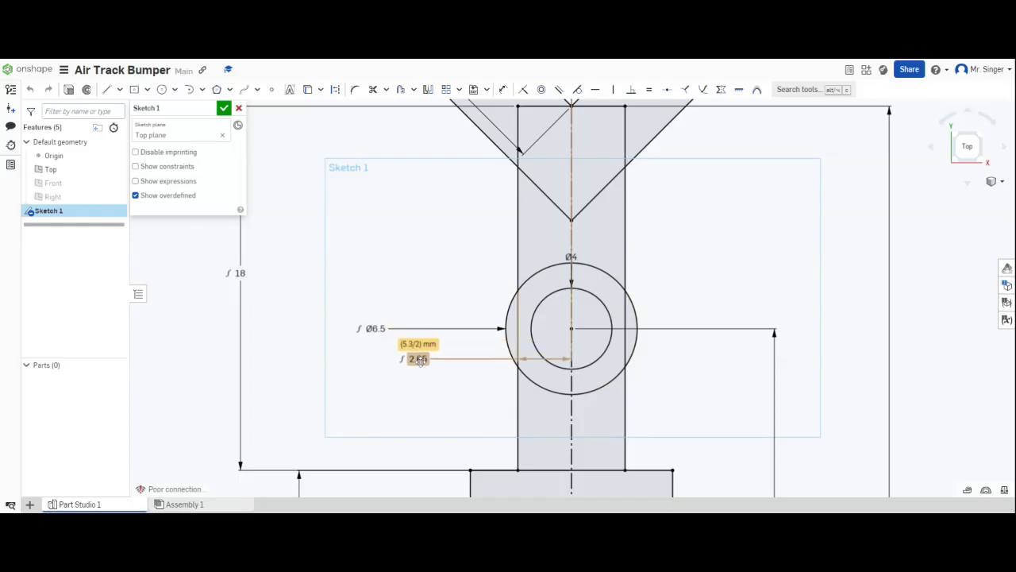
Step: Move the outer circle's diameter dimension slightly up, try changing its value to 4+5, and finish the sketch
drag(378, 328, 378, 311)
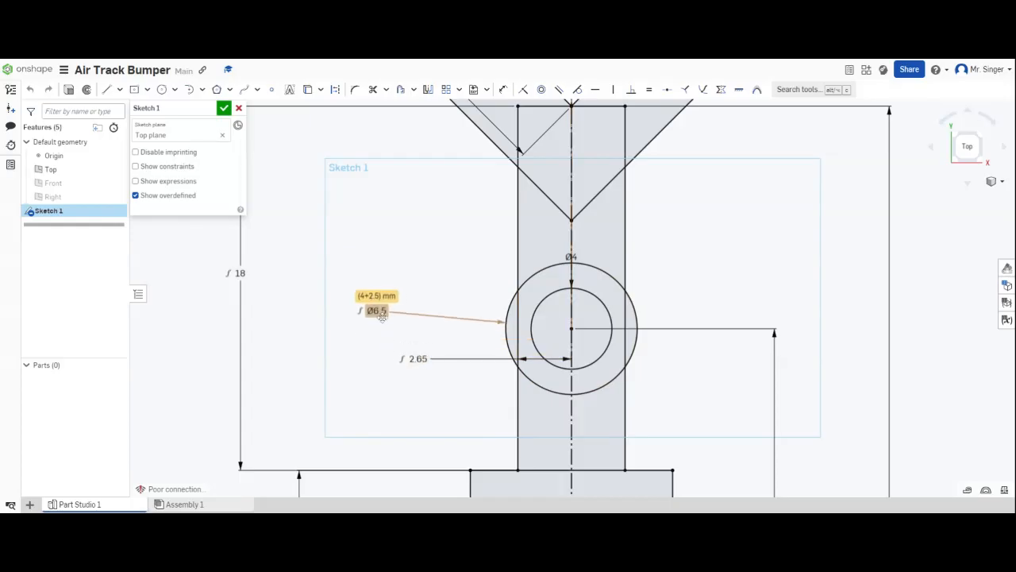
double_click(376, 311)
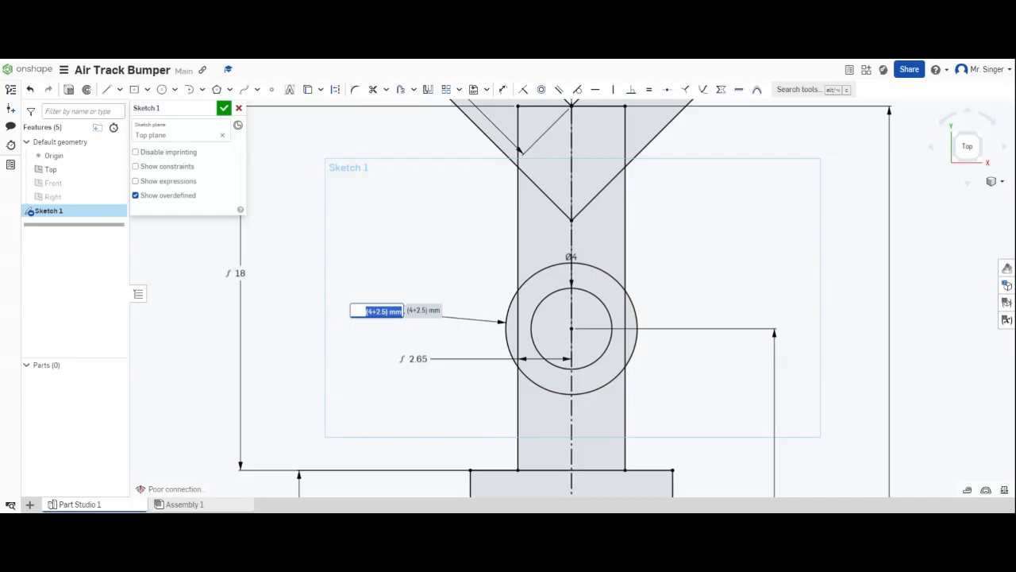
text(4+5)
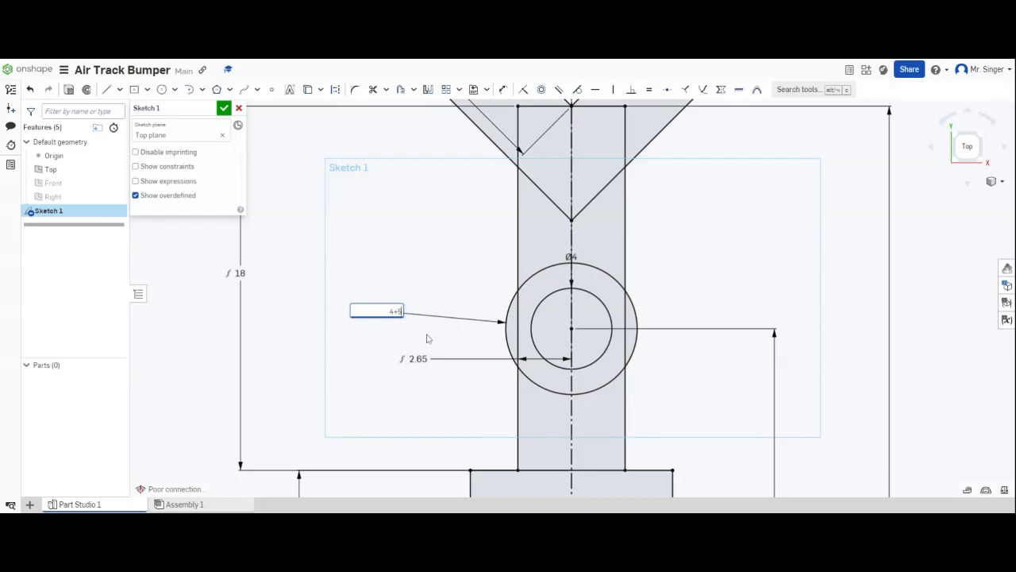
click(224, 108)
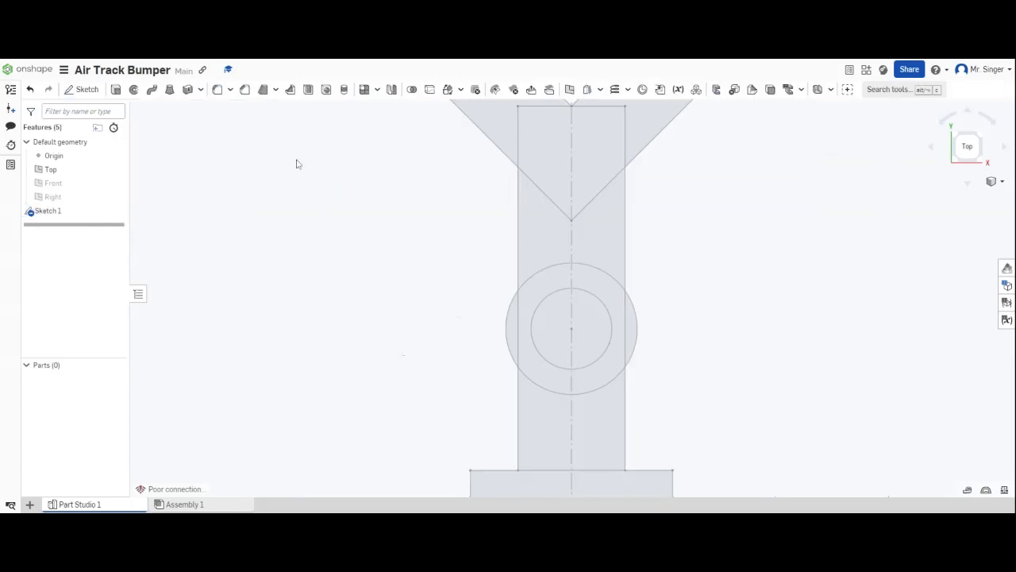
Step: Start an extrude and select both arm regions and the region where the arms join the stem
scroll(374, 211, down, 5)
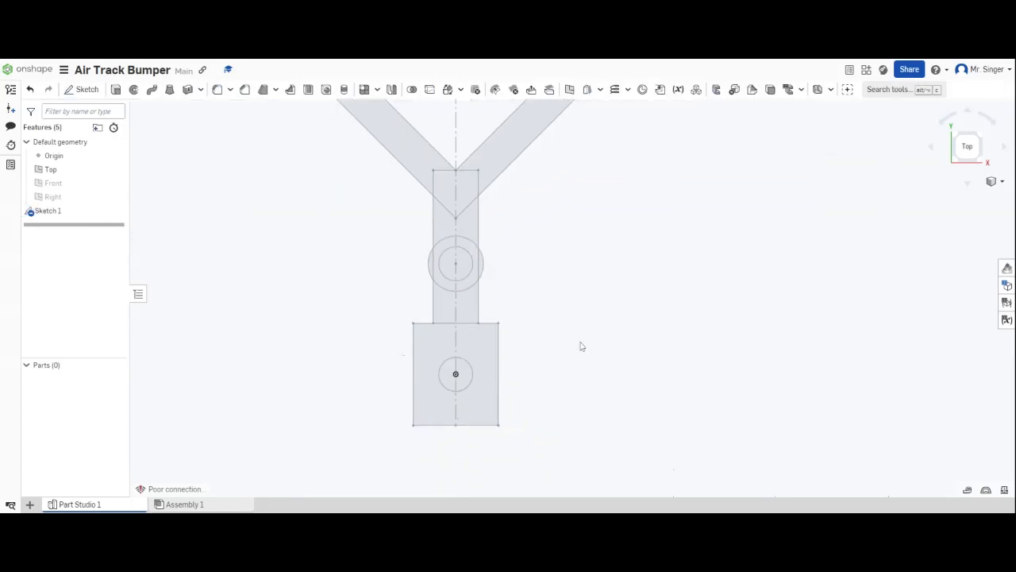
scroll(581, 357, down, 2)
scroll(556, 405, down, 2)
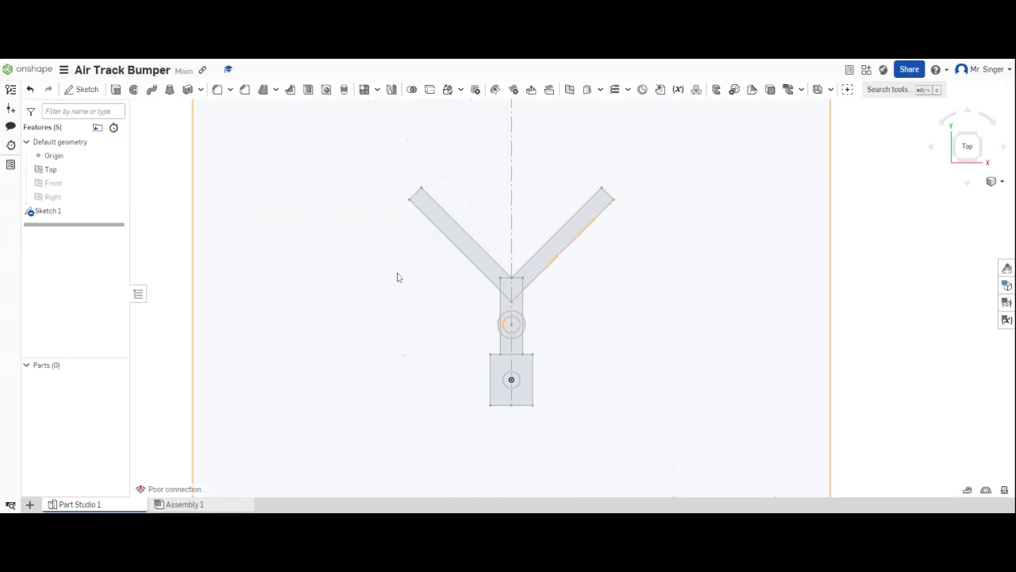
mouse_move(572, 332)
right_down()
mouse_move(567, 293)
mouse_move(590, 275)
mouse_move(542, 386)
right_up()
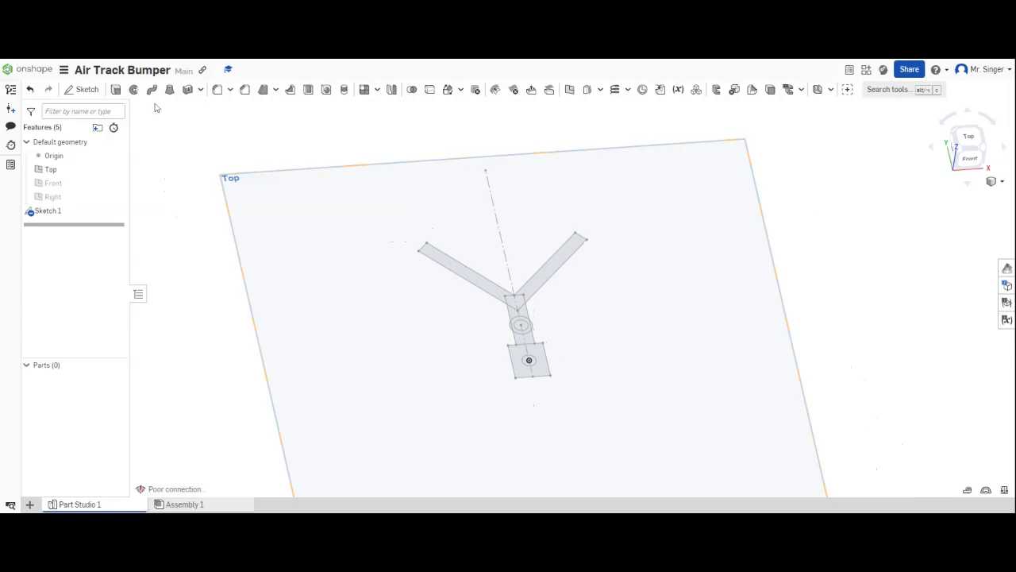
click(116, 90)
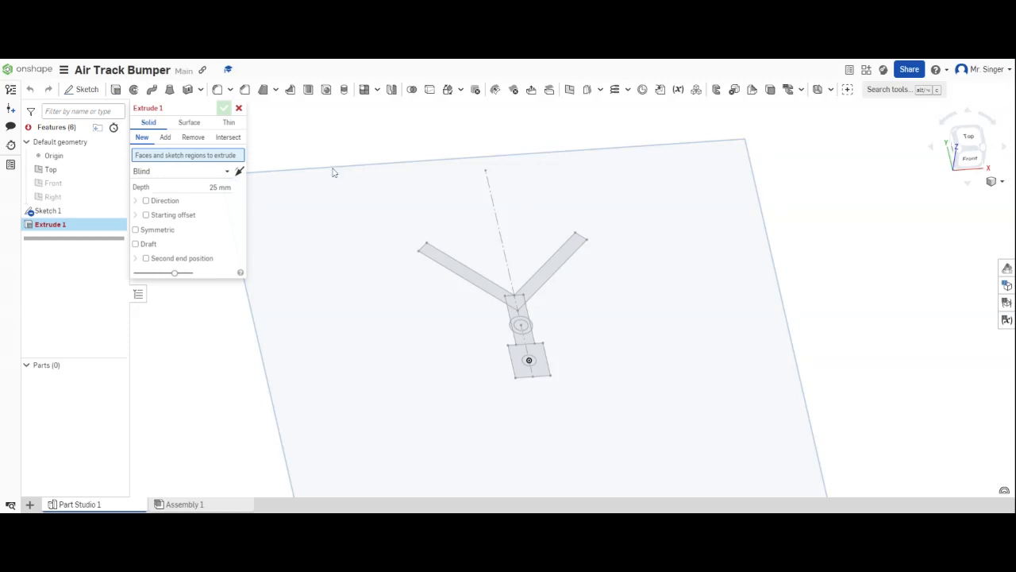
scroll(476, 286, up, 3)
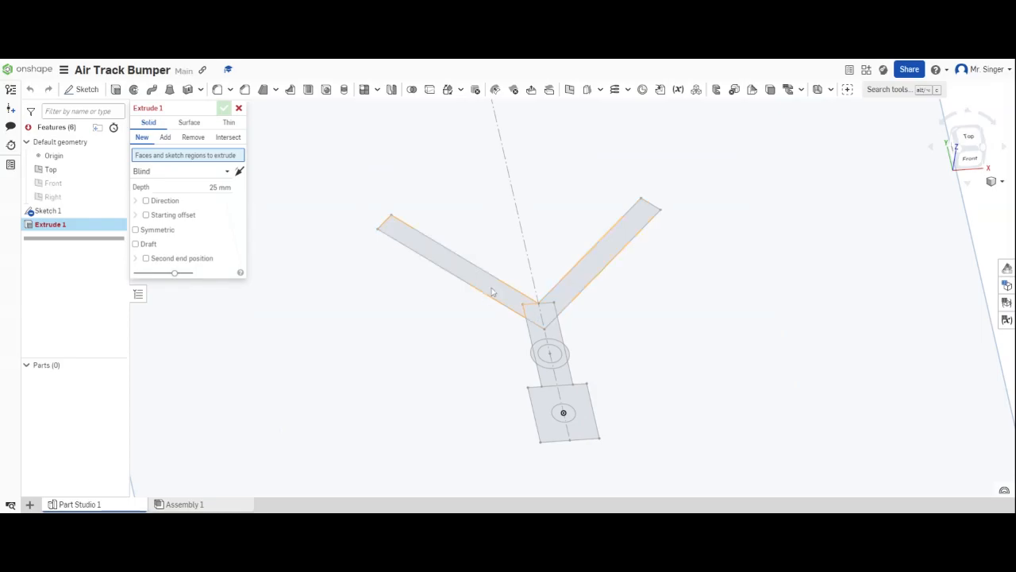
click(492, 293)
click(568, 287)
click(546, 314)
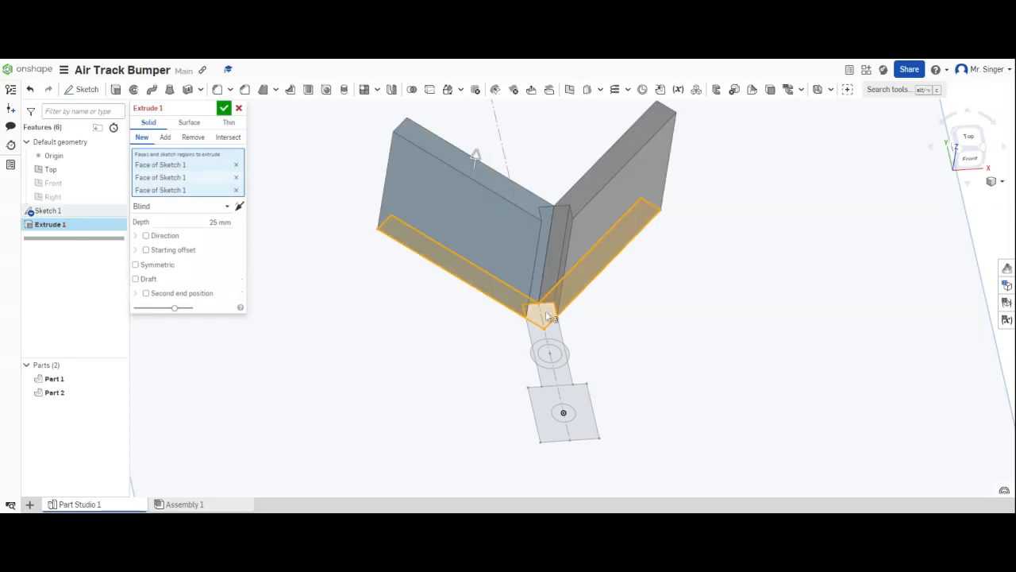
Step: Add the remaining stem regions, the ring around the stem hole and the base to the extrusion, leaving both holes out
click(544, 341)
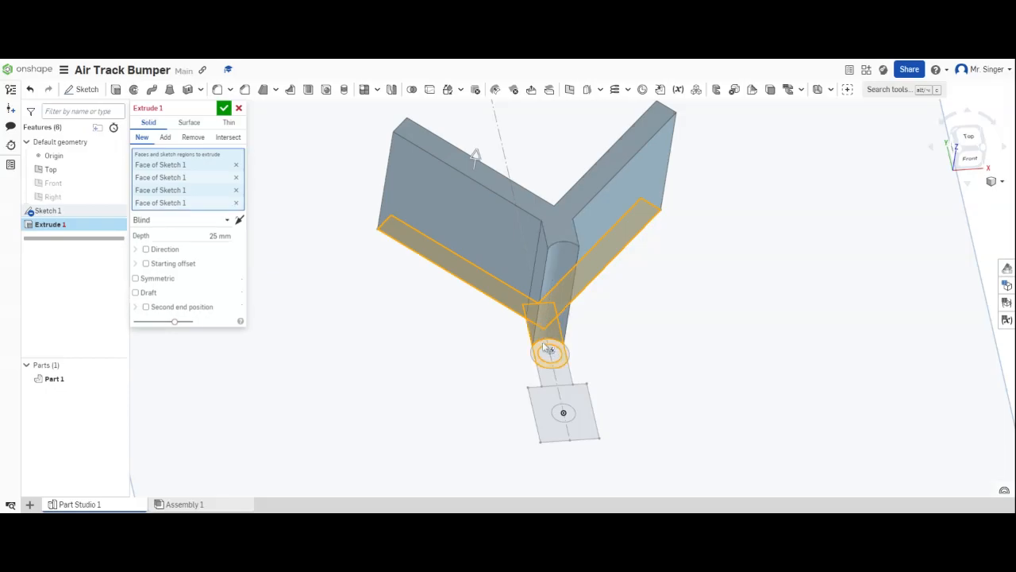
click(560, 356)
click(540, 357)
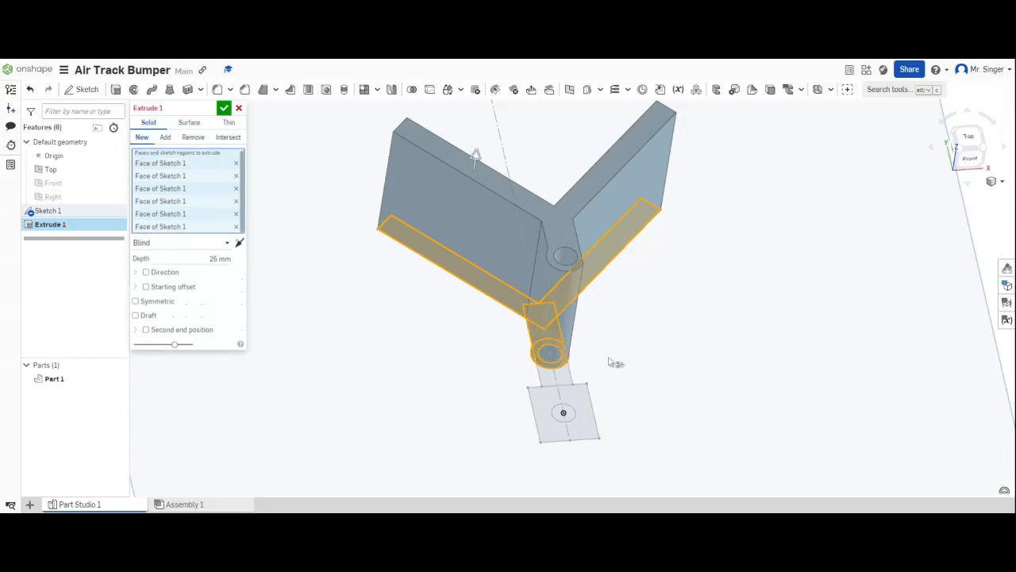
key(Left)
click(571, 358)
click(571, 389)
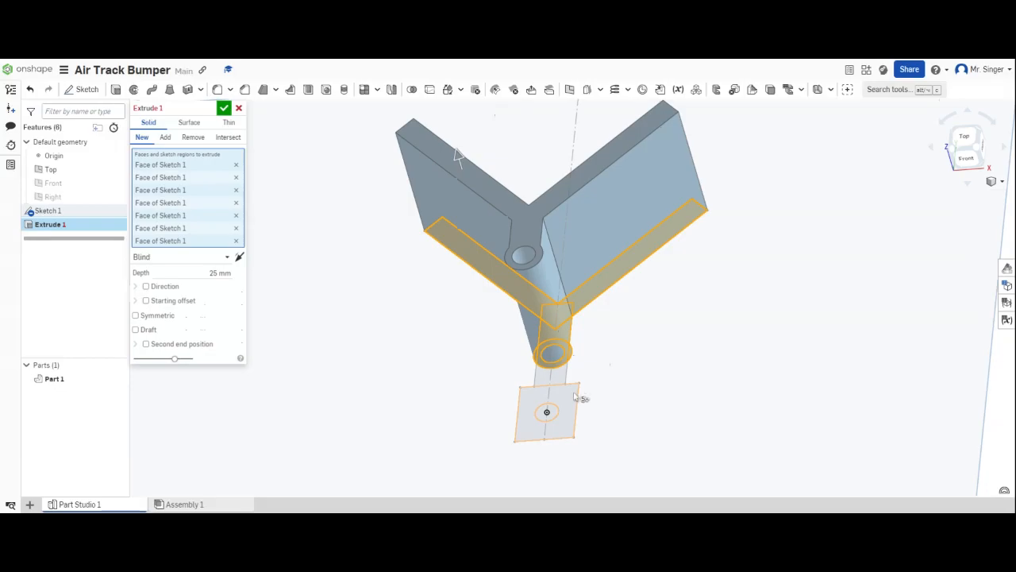
key(shift+5)
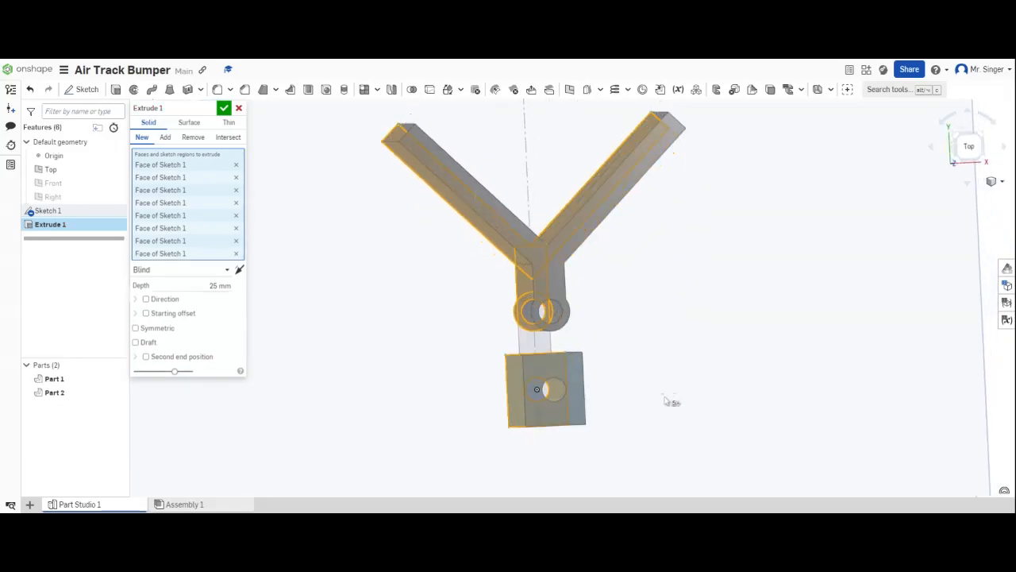
click(539, 346)
key(Left)
key(Left)
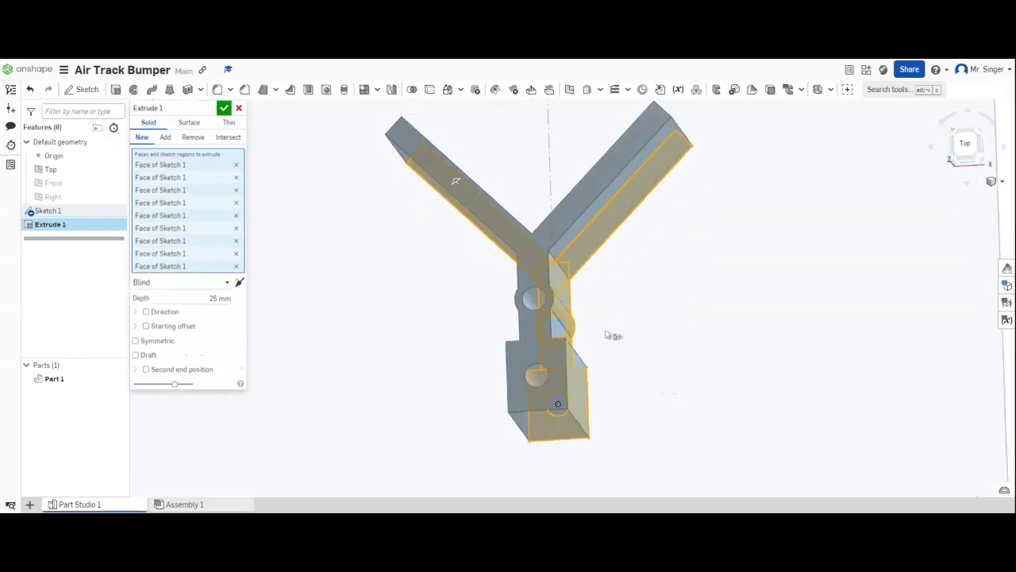
right_drag(607, 325, 625, 294)
scroll(608, 327, down, 4)
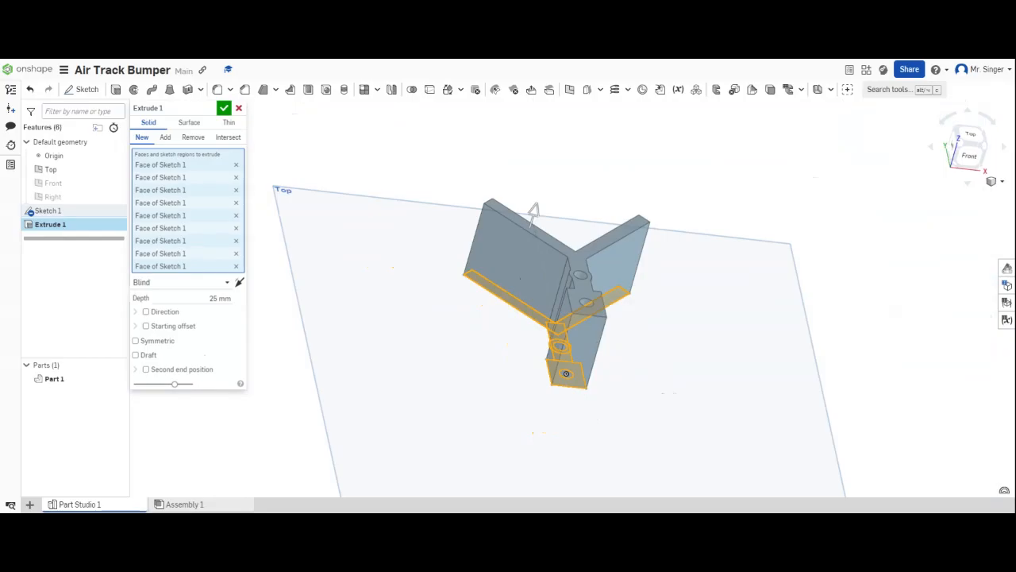
Step: Set the extrusion depth to 15 mm and complete the new solid
click(220, 298)
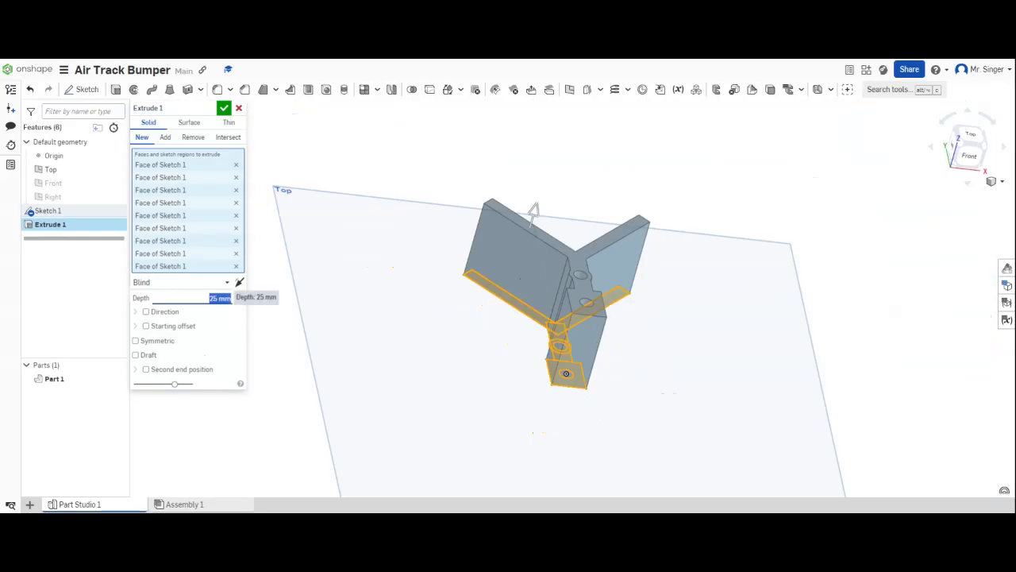
text(15)
key(Return)
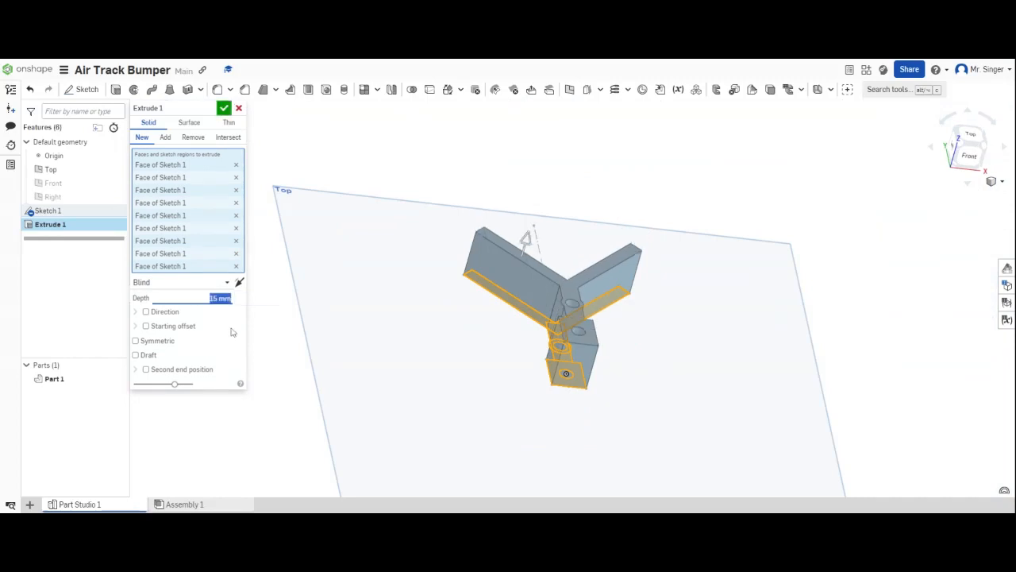
click(226, 109)
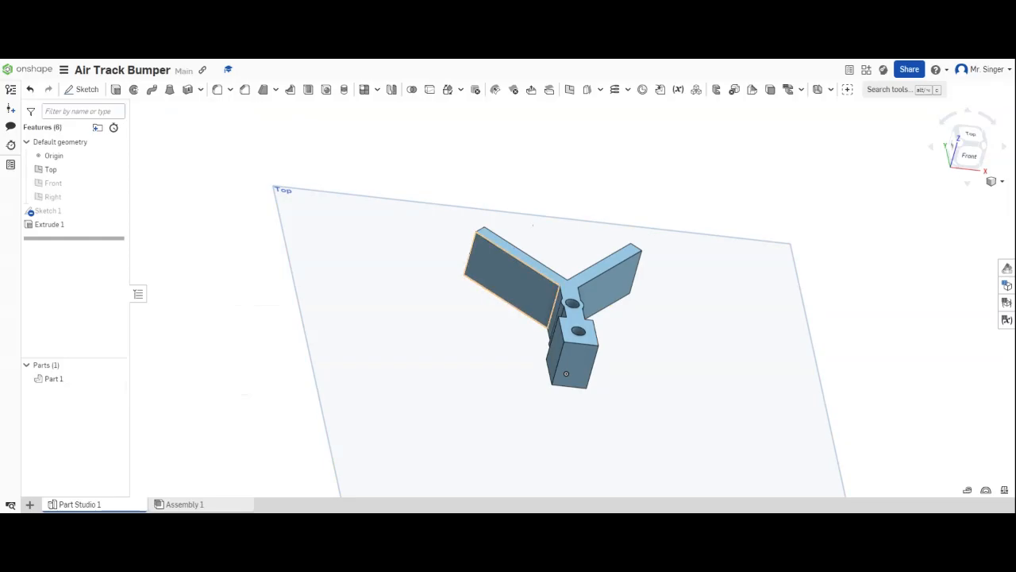
Step: Start a sketch on the inner face of the arm that is on the left in top view, viewed face-on
right_drag(454, 332, 520, 406)
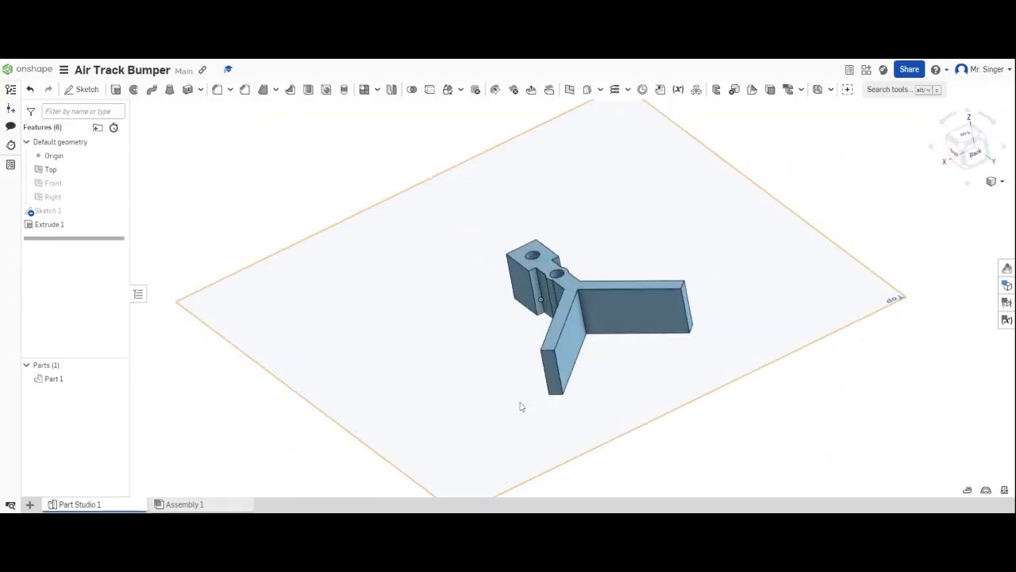
click(80, 91)
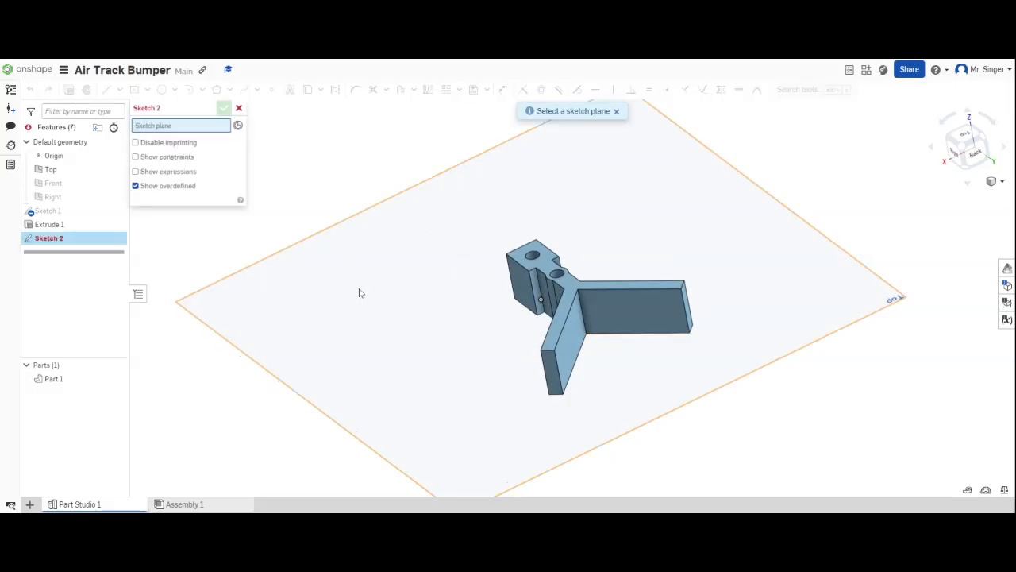
click(636, 315)
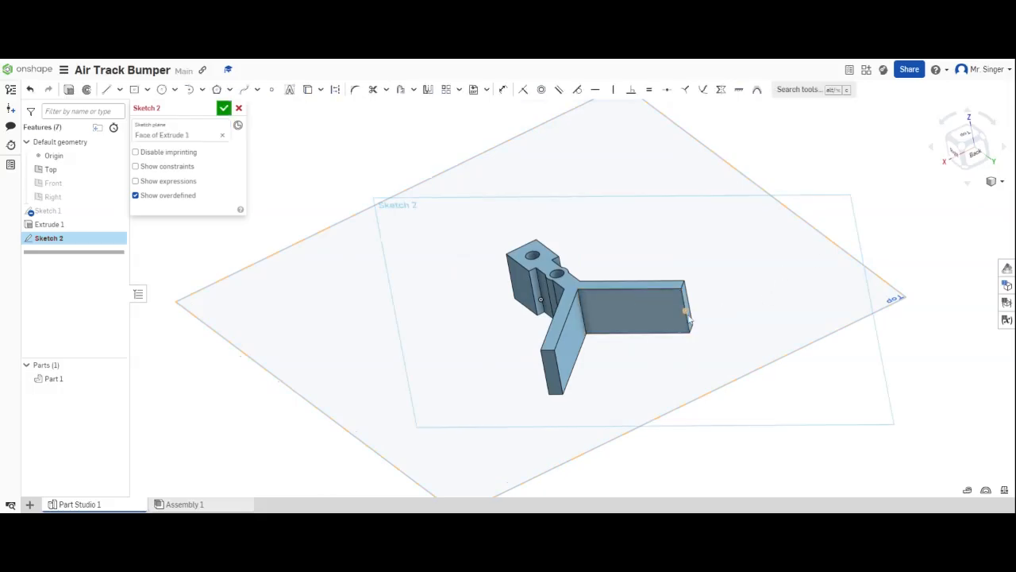
key(n)
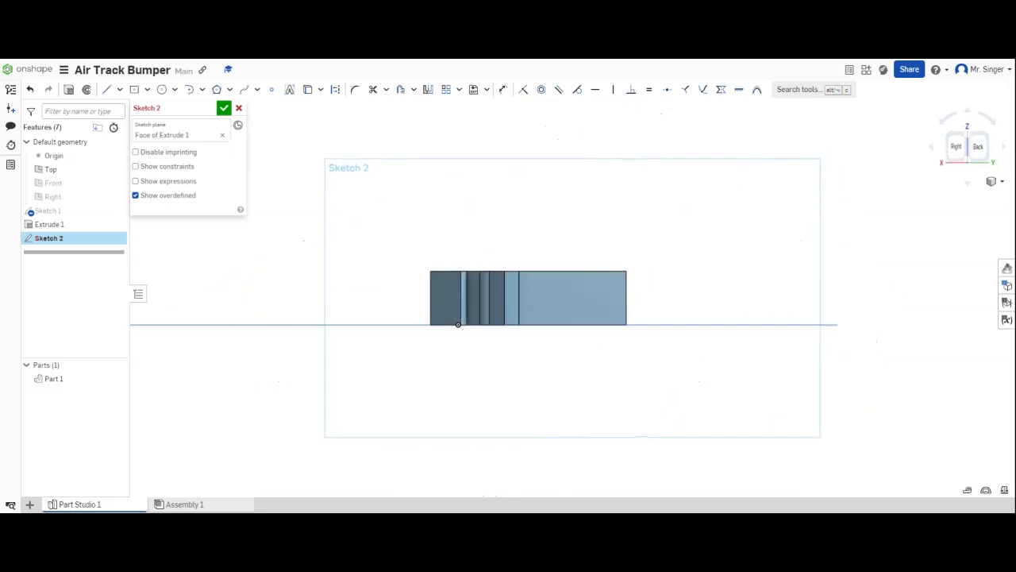
scroll(554, 294, up, 5)
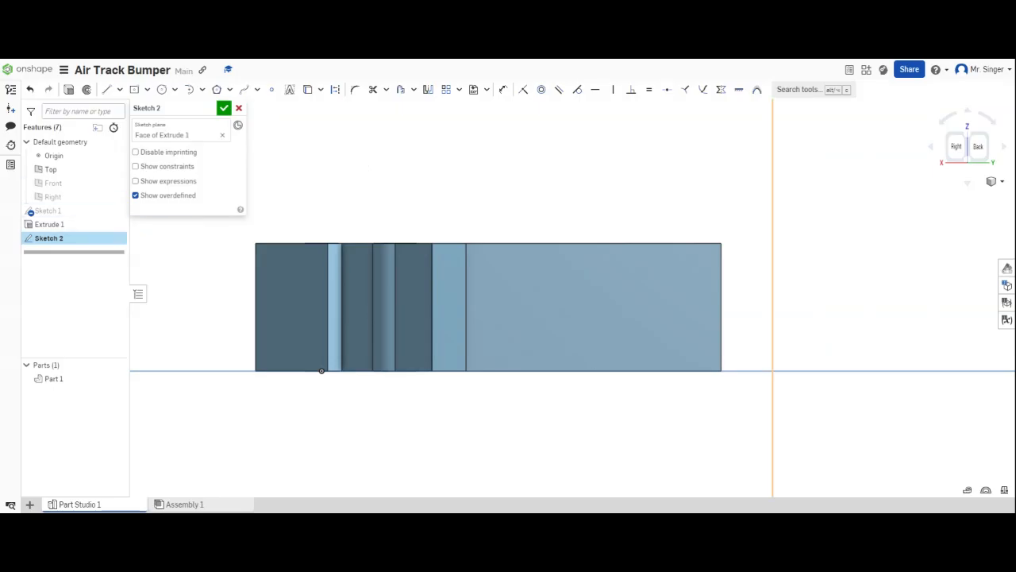
Step: Draw a 15 mm construction line along the arm's face, perpendicular to and starting from the midpoint of its inner corner edge
click(107, 89)
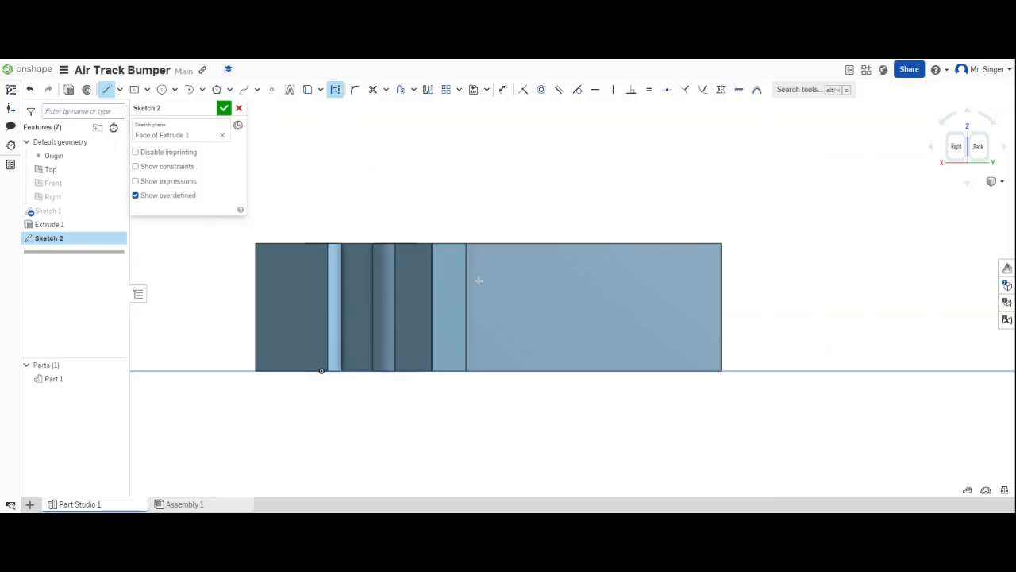
click(466, 307)
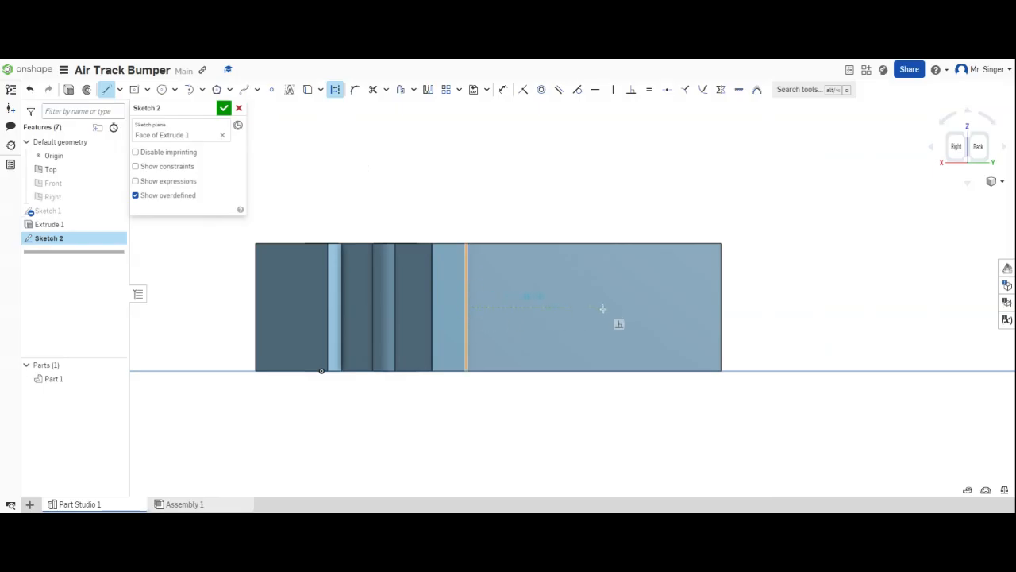
click(599, 308)
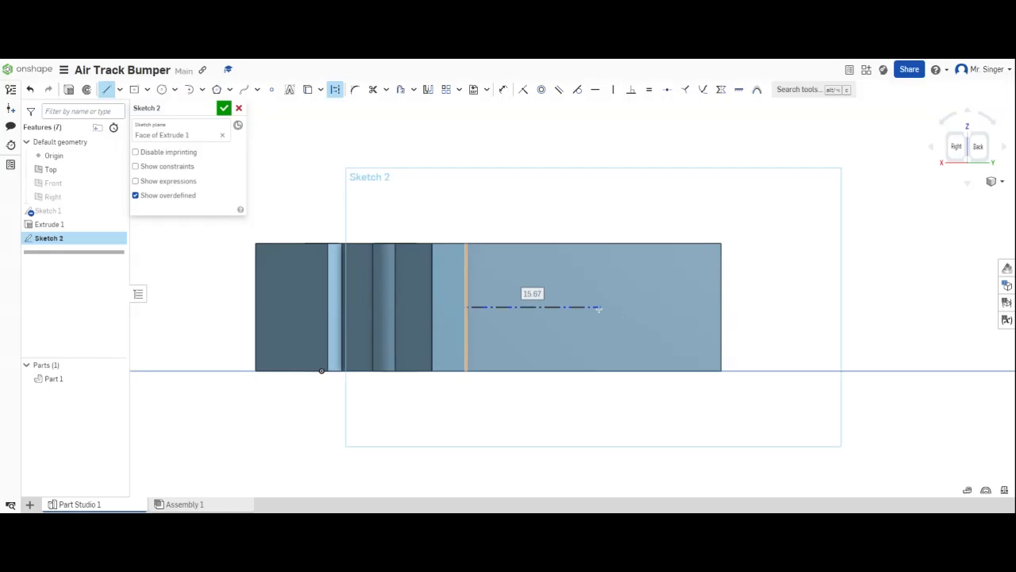
text(15)
key(Return)
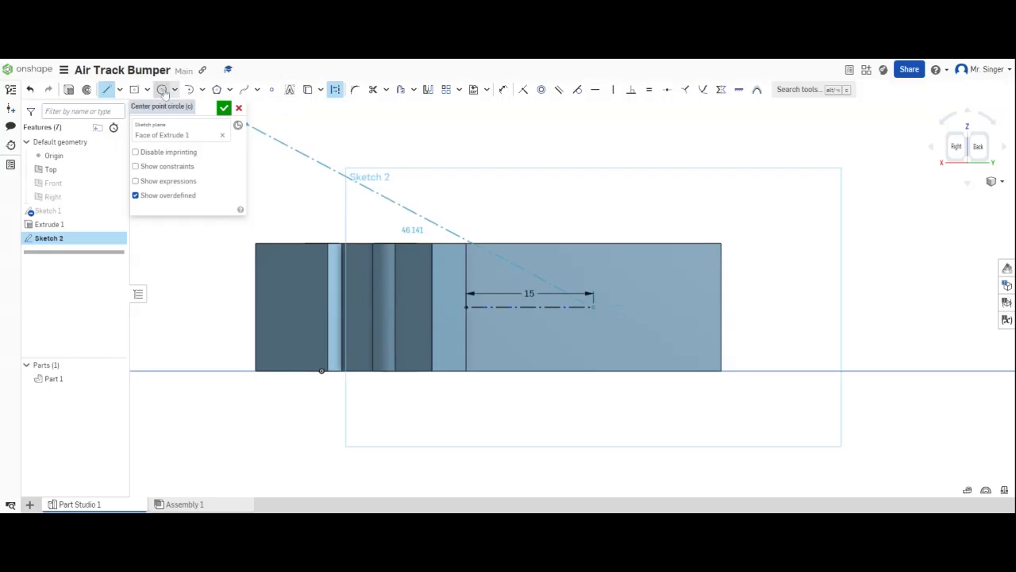
Step: Sketch a 4 mm diameter circle centred on the free end of the construction line and finish the sketch
click(162, 89)
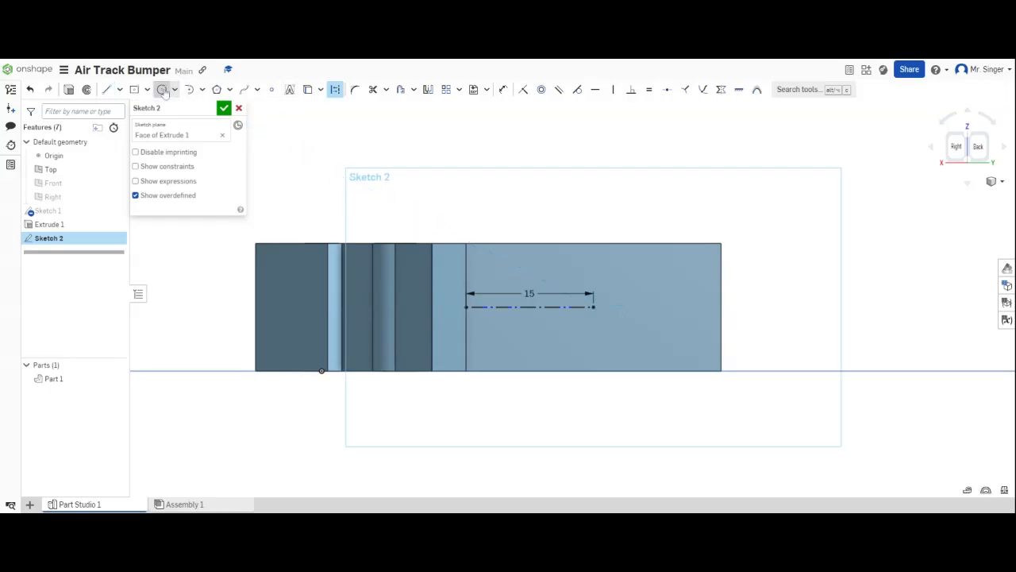
click(593, 307)
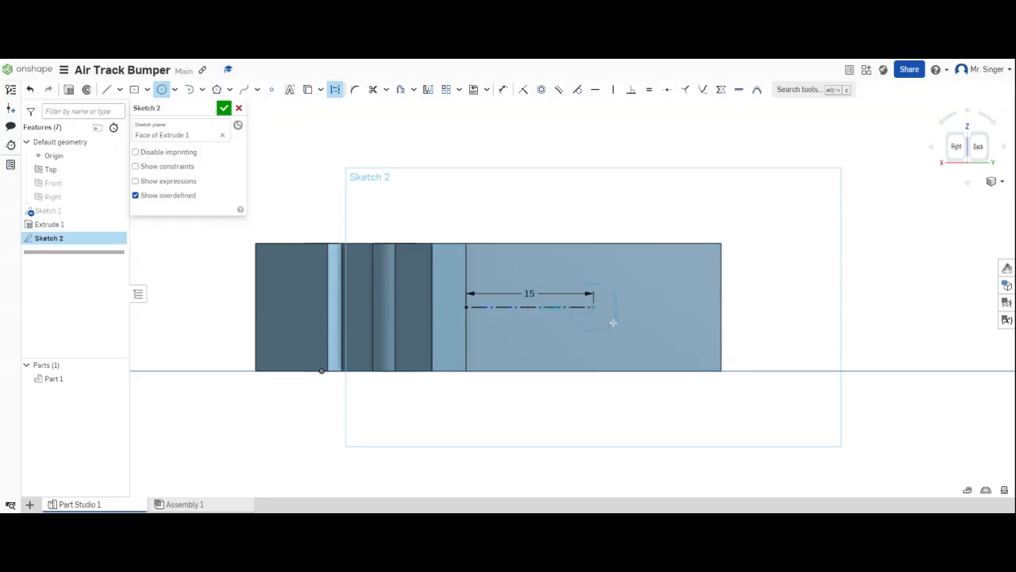
click(352, 102)
text(4)
key(Return)
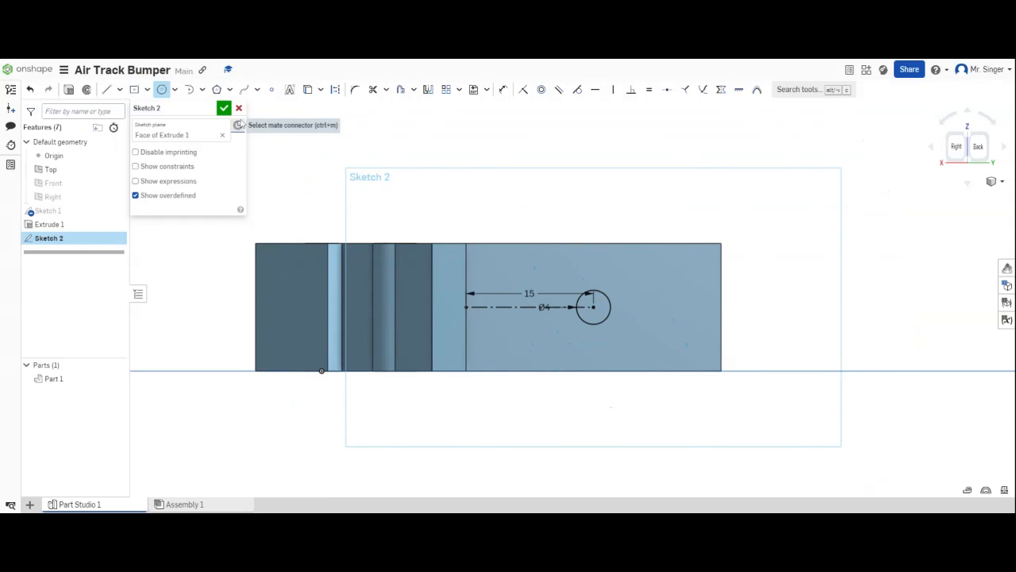
click(225, 108)
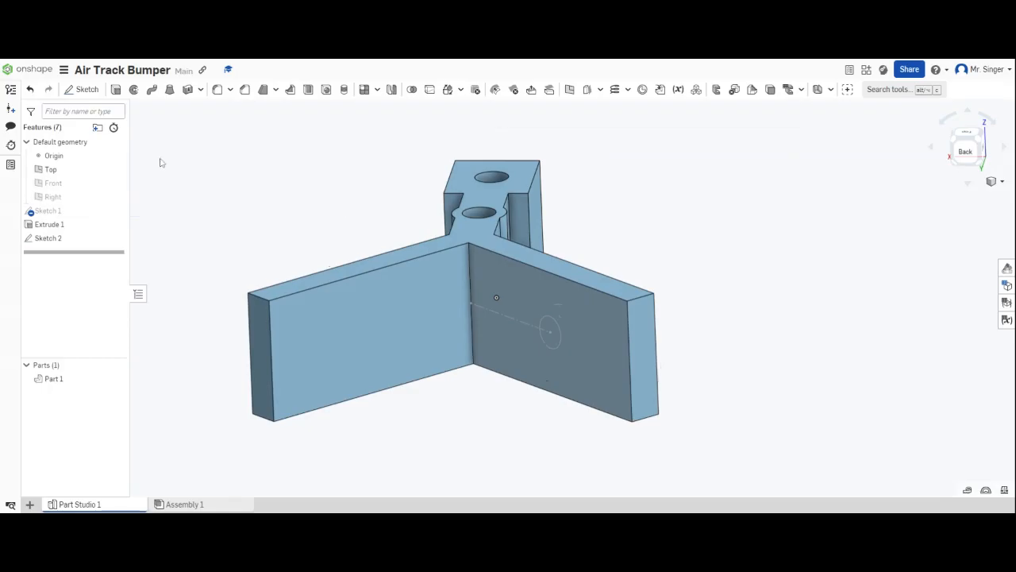
Step: Start another sketch on the inner face of the opposite arm, viewed face-on
click(86, 92)
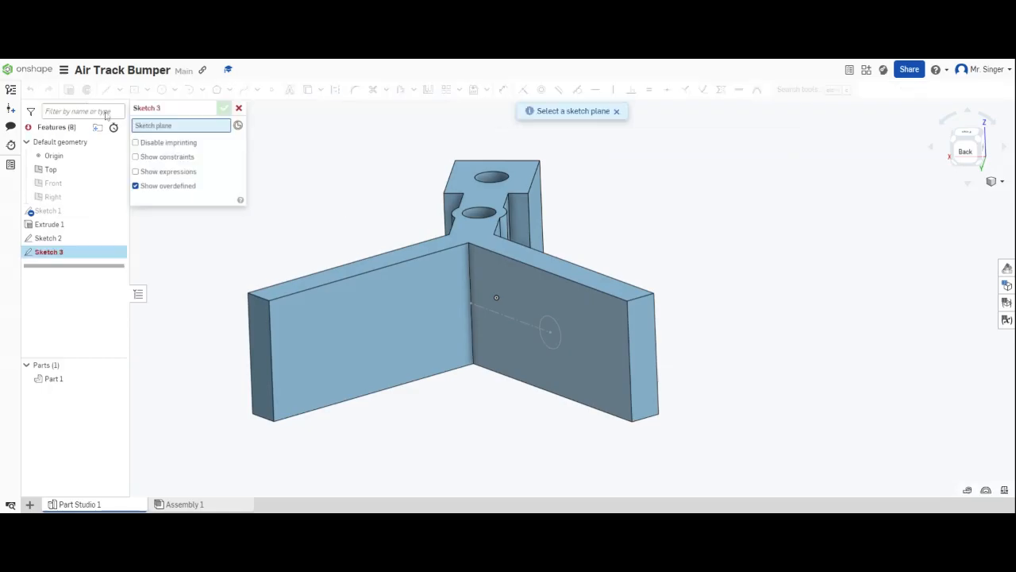
click(365, 320)
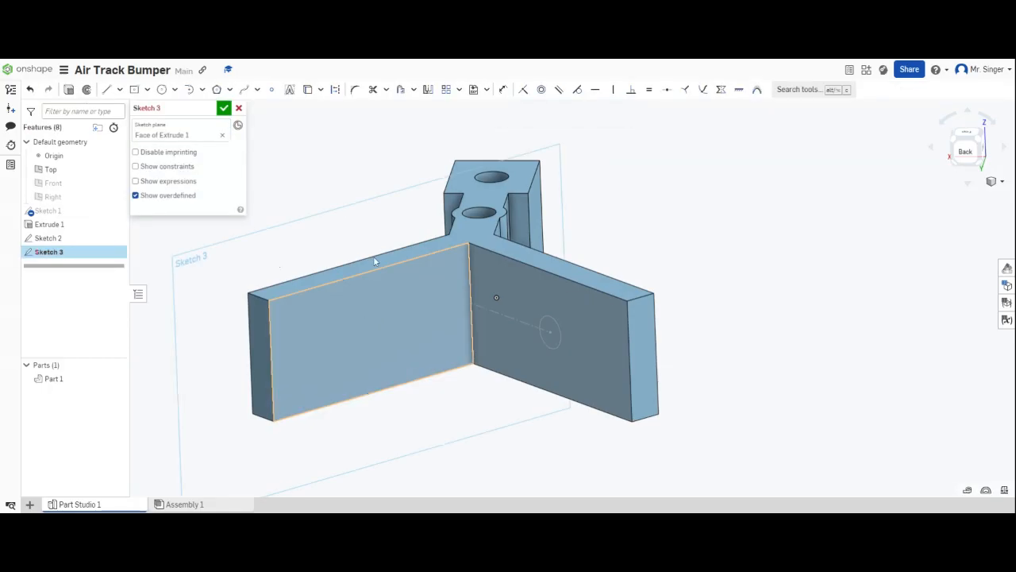
key(n)
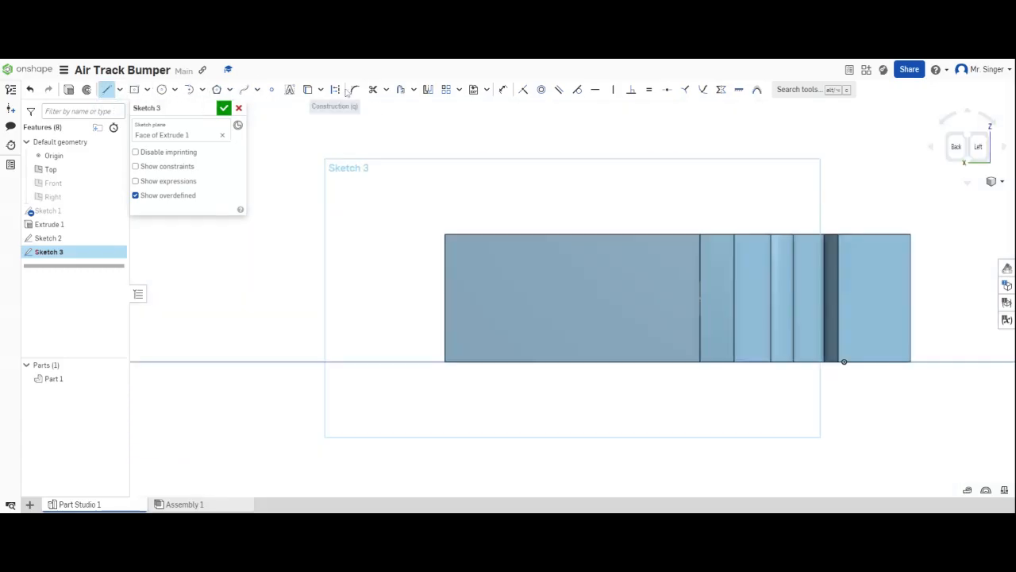
Step: Draw a 15 mm construction line along the arm's face, perpendicular to and starting from the midpoint of its inner corner edge
click(107, 91)
click(337, 91)
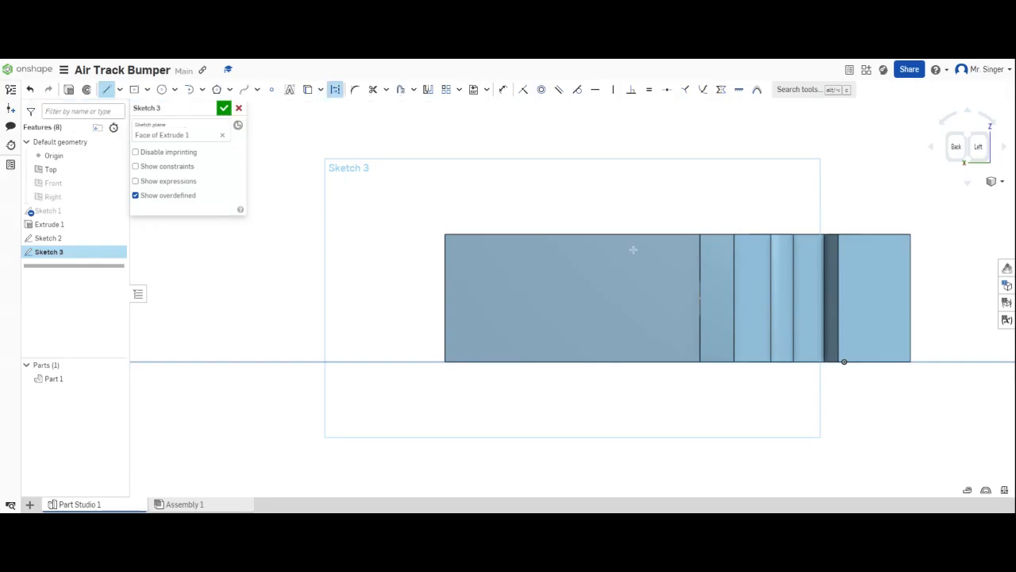
click(699, 297)
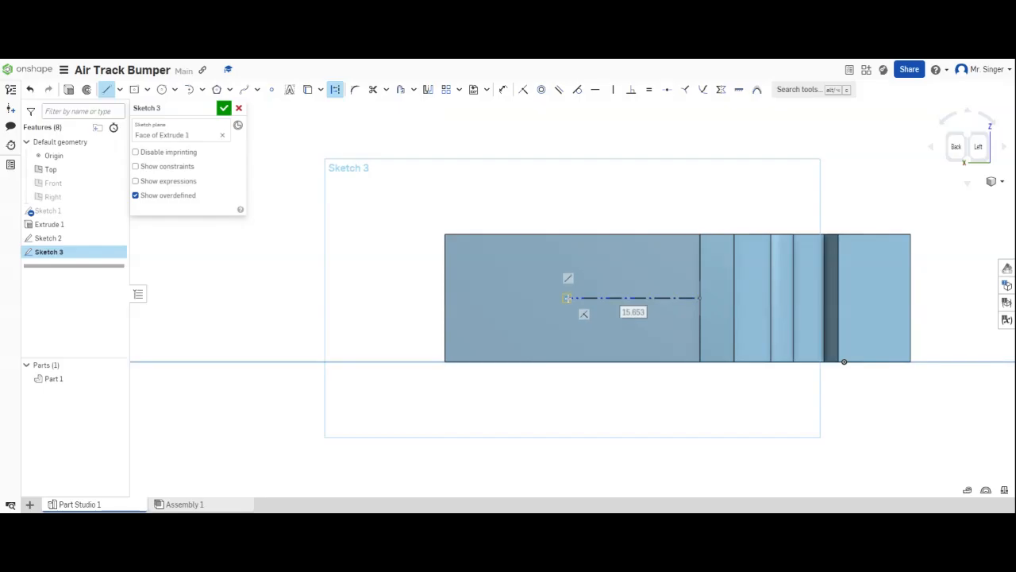
text(15)
key(Return)
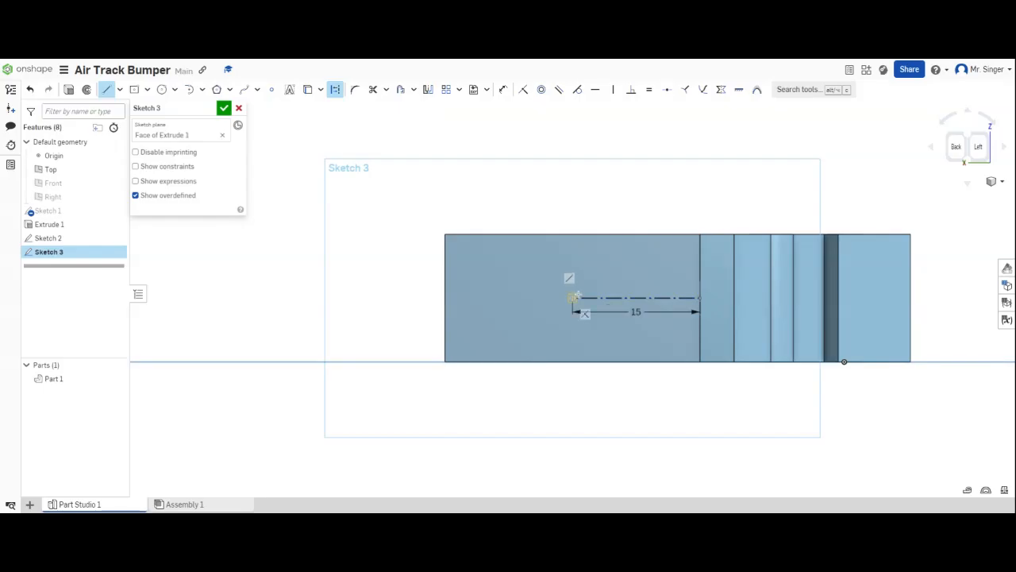
Step: Sketch a 4 mm diameter circle centred on the construction line's free end and finish this arm's sketch
click(161, 89)
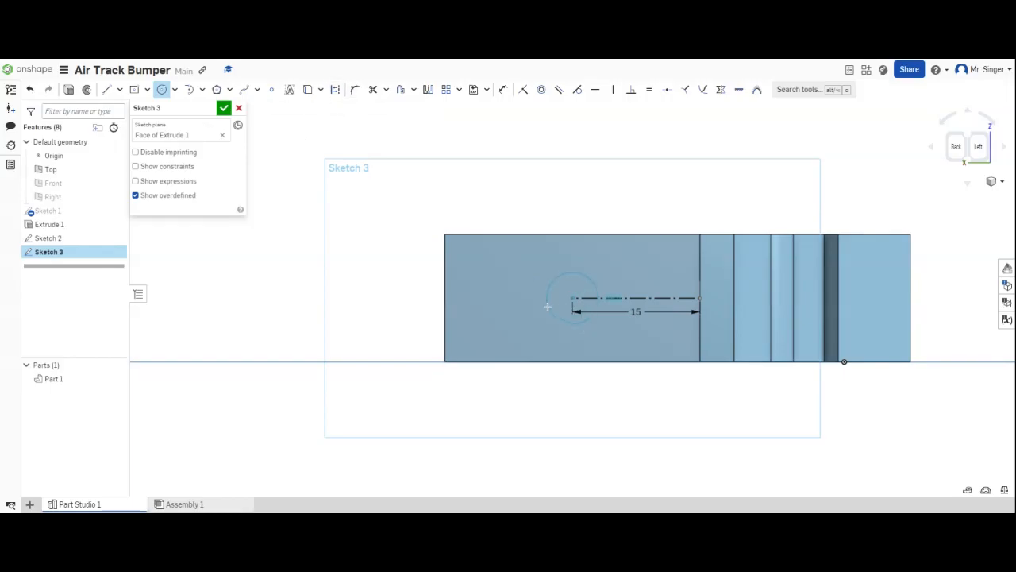
click(572, 297)
text(4)
key(Return)
scroll(568, 316, up, 2)
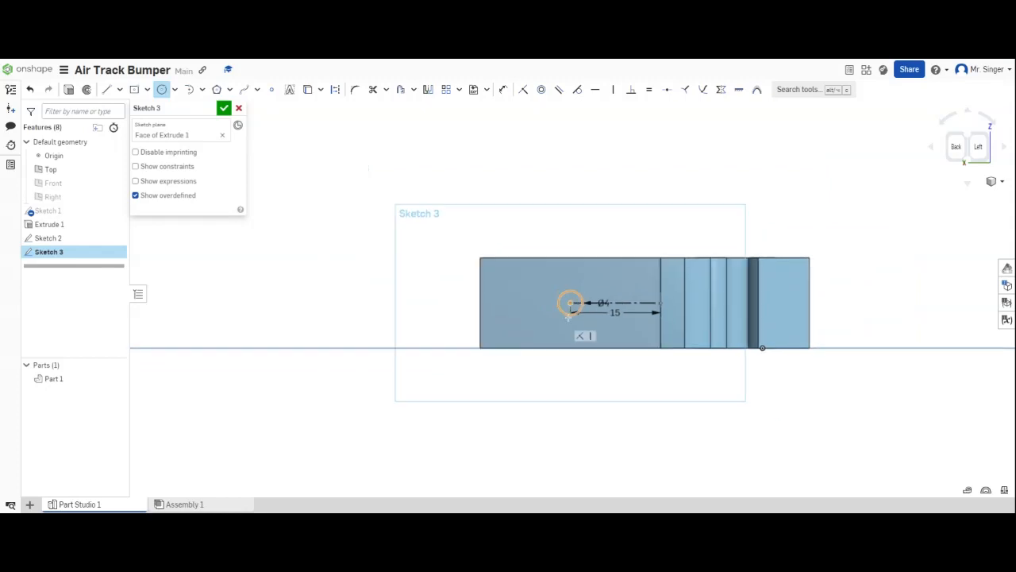
click(223, 108)
Step: Cut the first arm's 4 mm circle through the arm with a blind Remove extrude about 33.7 mm deep
mouse_move(354, 201)
right_down()
mouse_move(346, 192)
mouse_move(365, 208)
right_up()
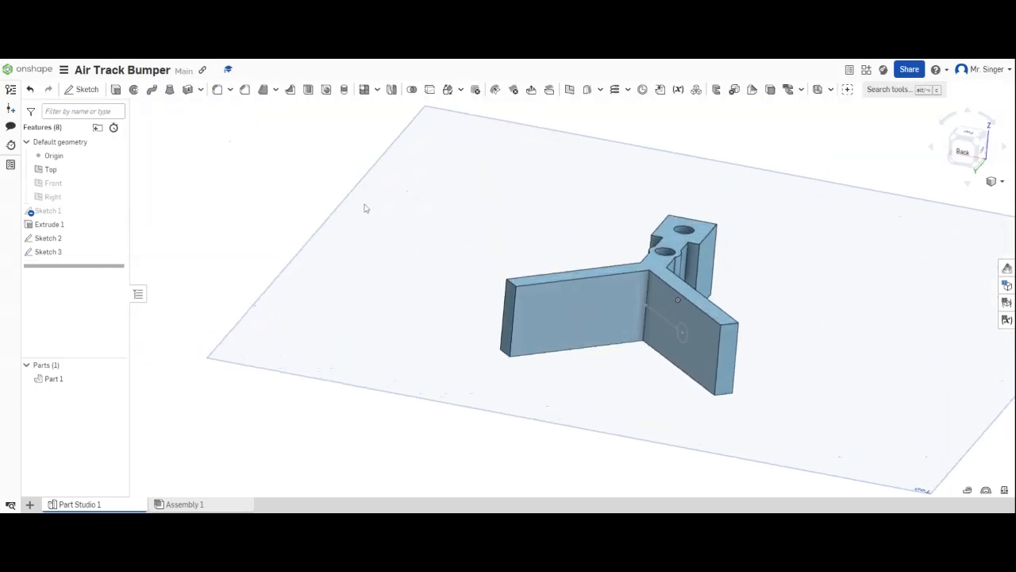
click(116, 89)
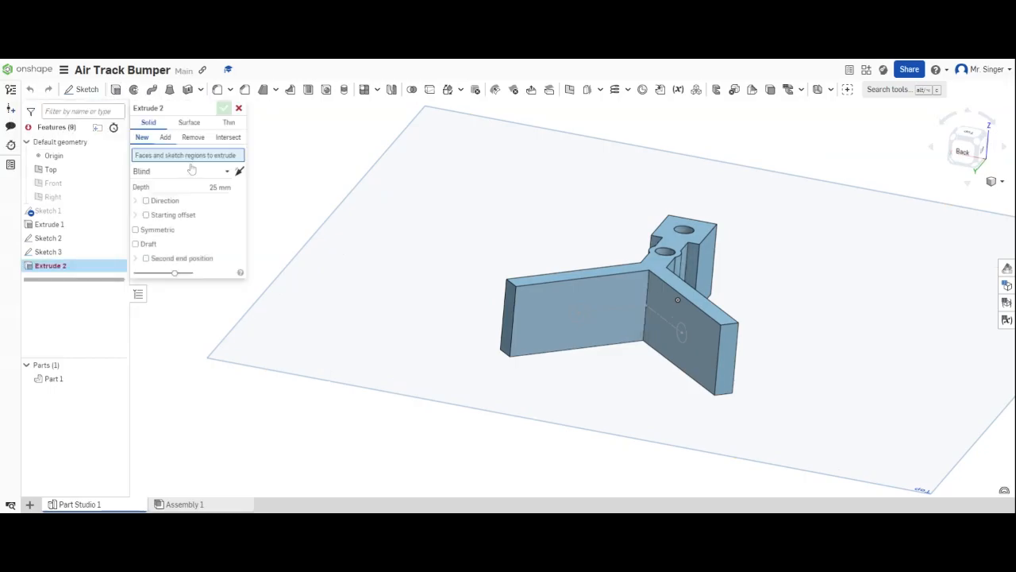
click(683, 335)
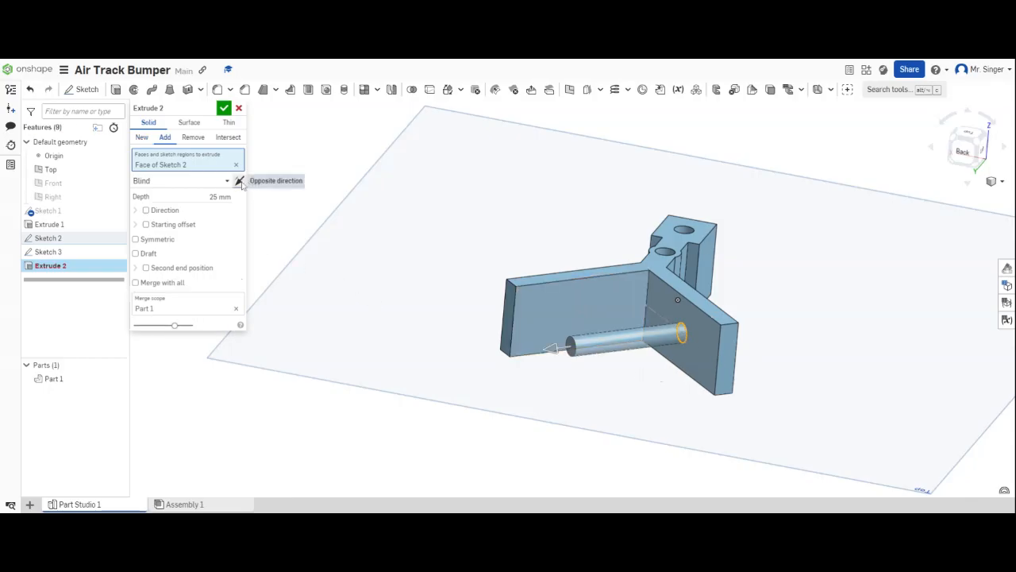
click(192, 138)
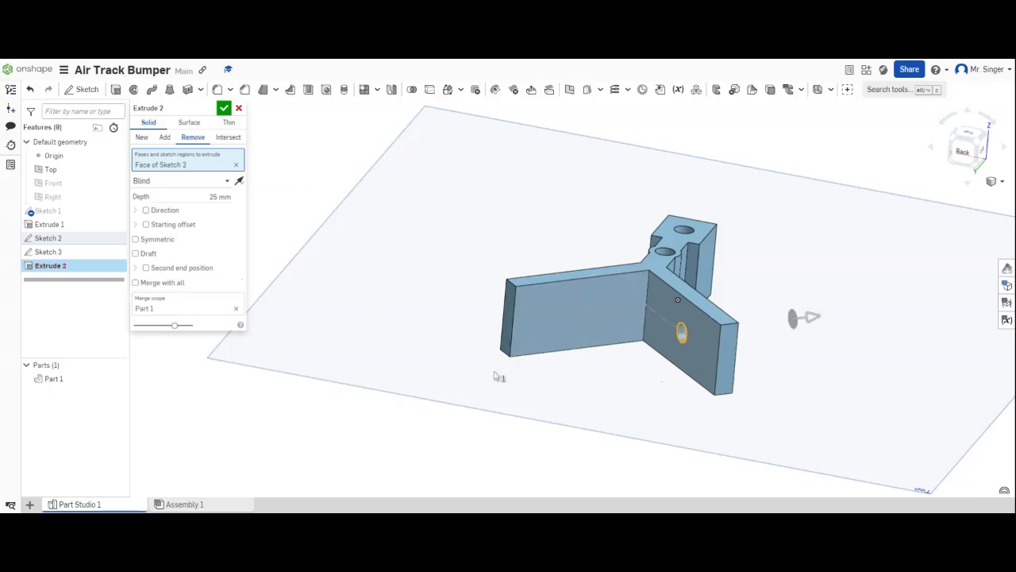
drag(816, 318, 845, 312)
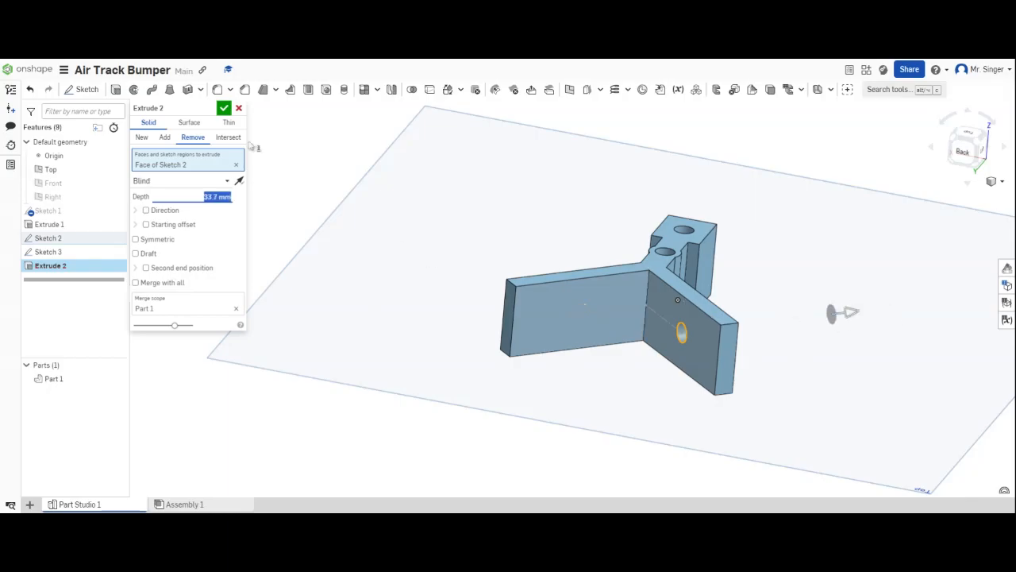
click(224, 109)
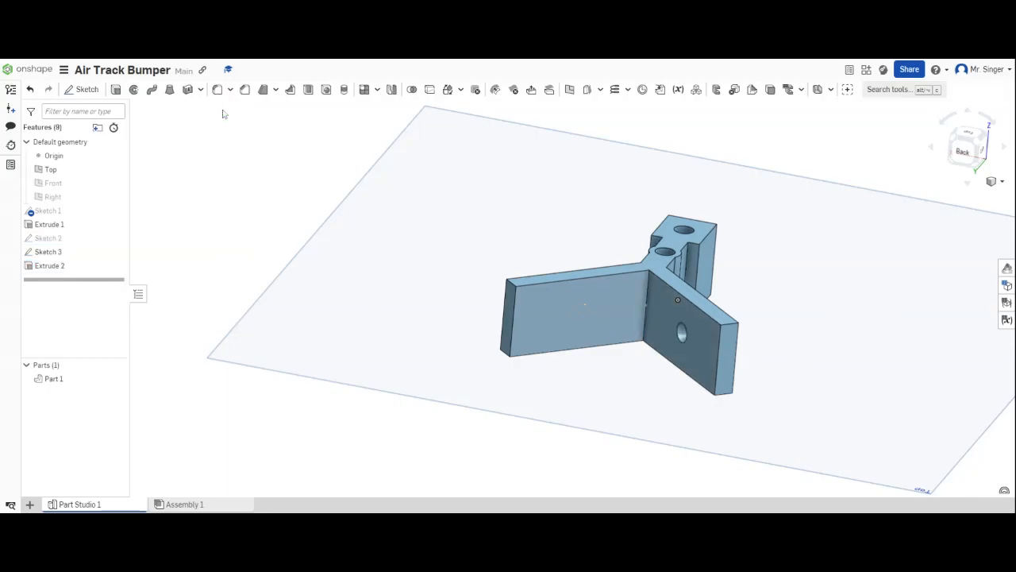
Step: Cut the second arm's 4 mm circle through the arm with a blind Remove extrude 25 mm deep
click(116, 89)
click(578, 318)
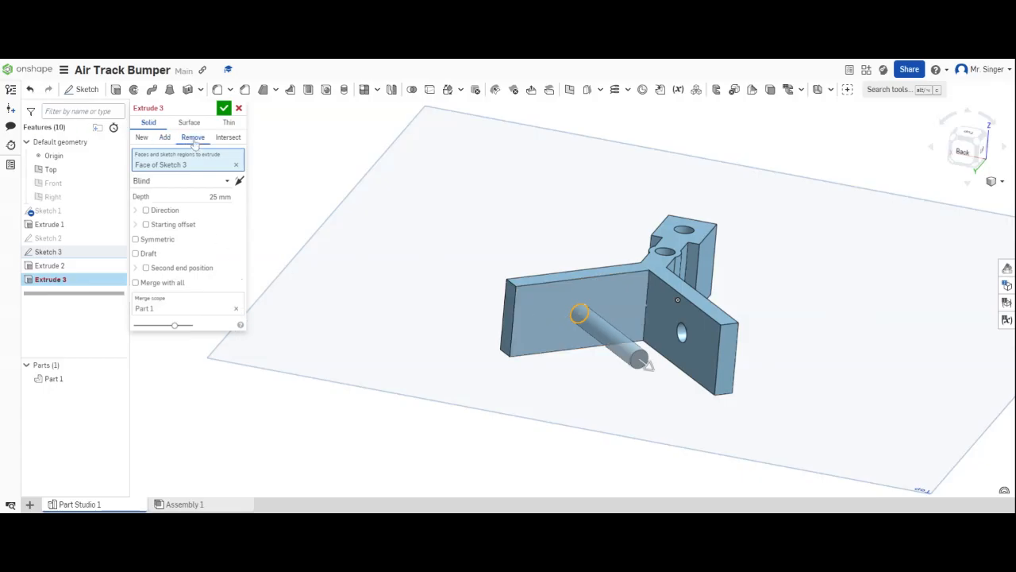
click(226, 112)
Step: Fillet the base block's four corner edges along its thickness with a 2 mm radius
right_drag(369, 196, 646, 217)
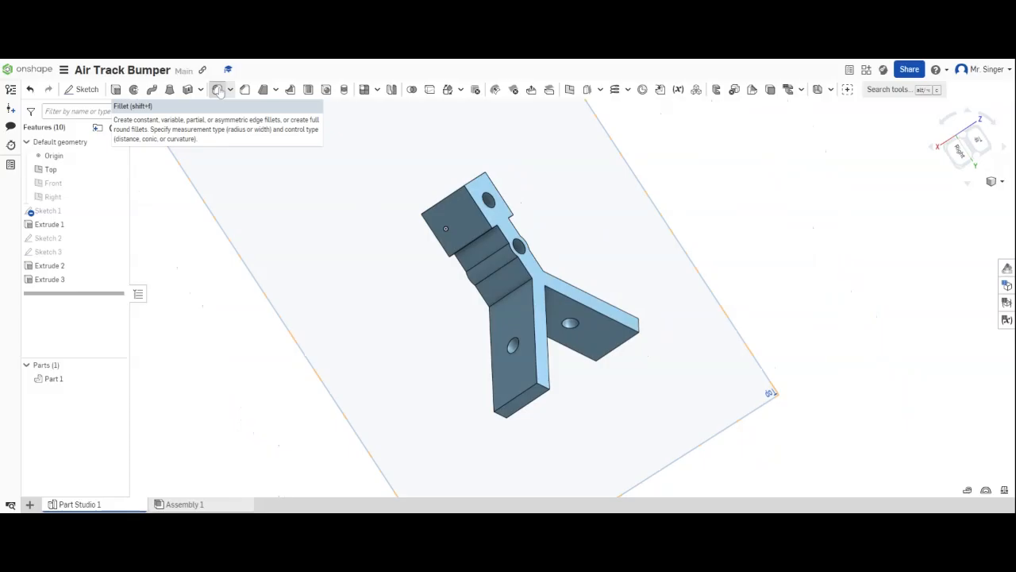
click(217, 90)
right_drag(514, 164, 492, 162)
click(456, 193)
right_drag(457, 193, 510, 171)
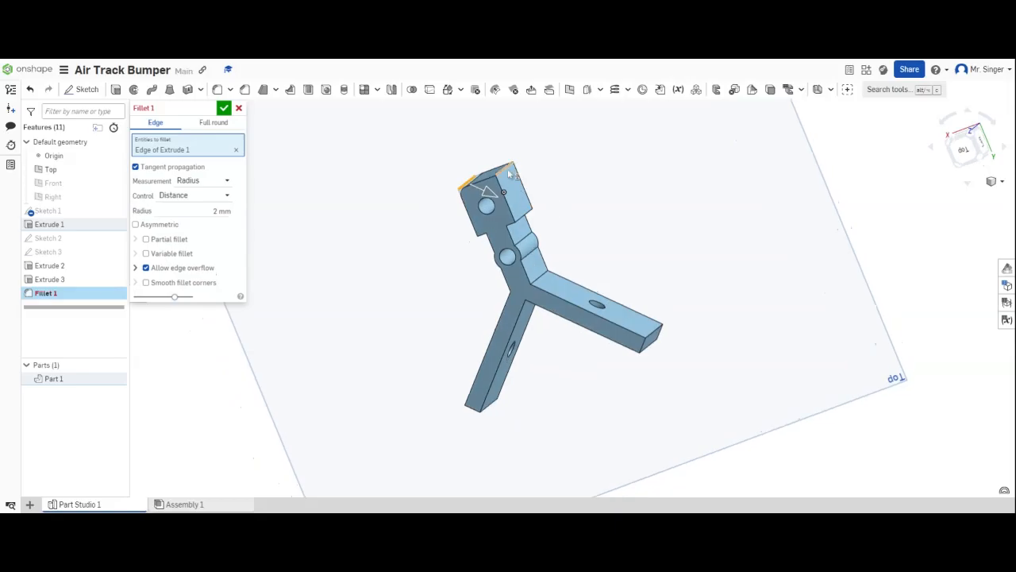
click(508, 173)
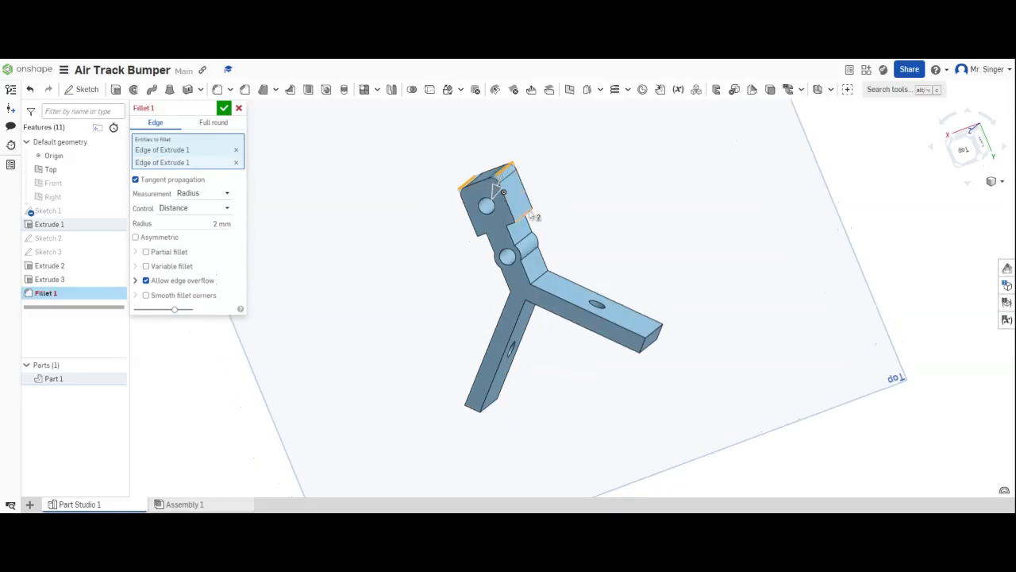
click(530, 214)
right_drag(529, 214, 627, 198)
click(487, 232)
right_drag(624, 238, 587, 246)
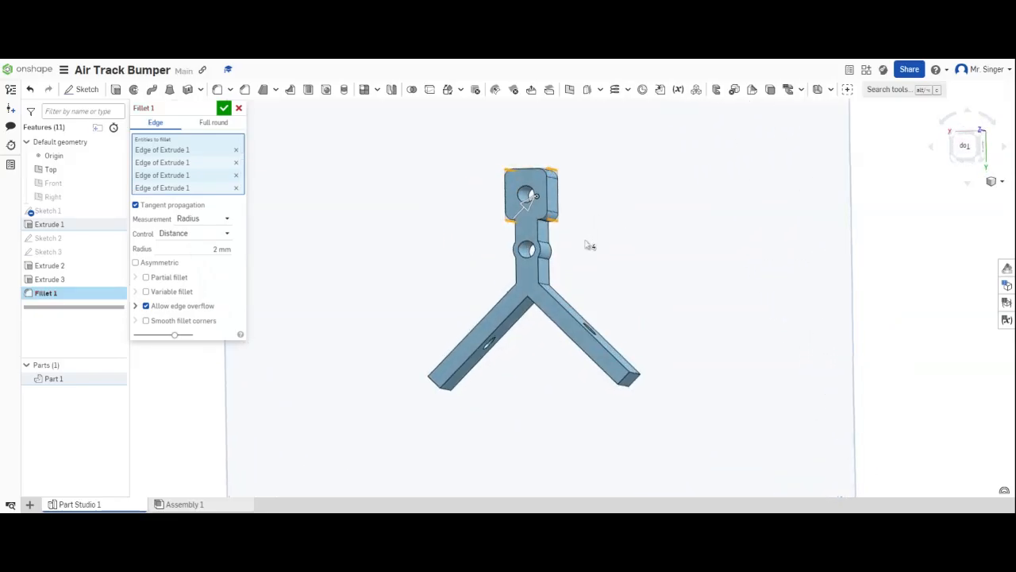
right_drag(505, 225, 323, 206)
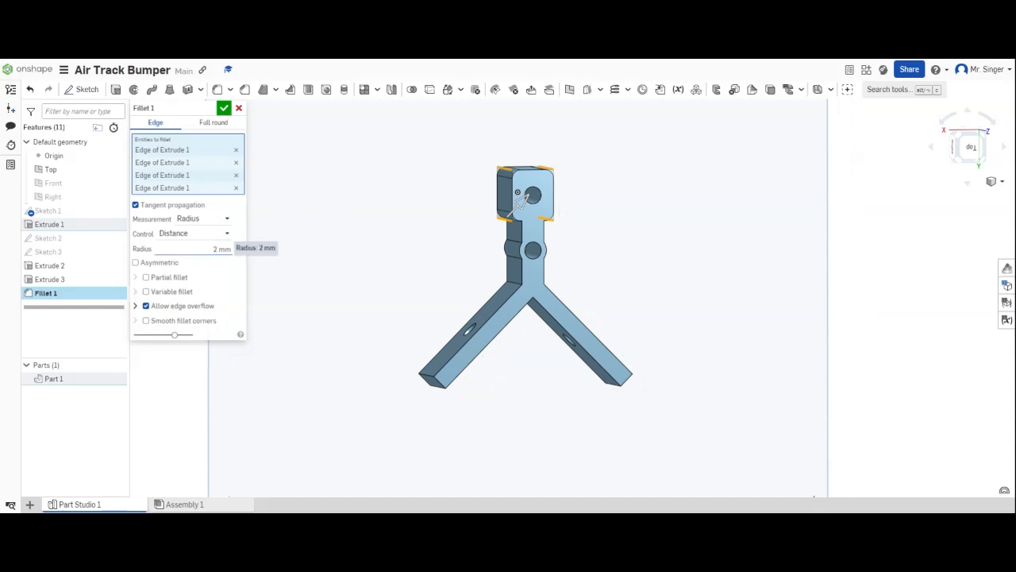
right_drag(361, 259, 364, 233)
scroll(527, 219, up, 3)
scroll(528, 220, up, 5)
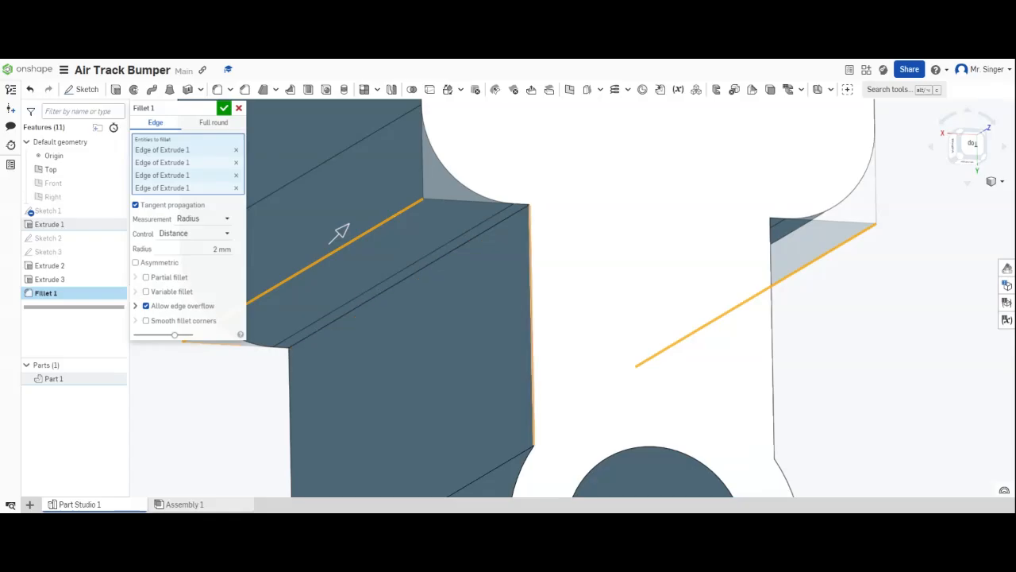
scroll(535, 211, down, 5)
right_drag(547, 227, 712, 254)
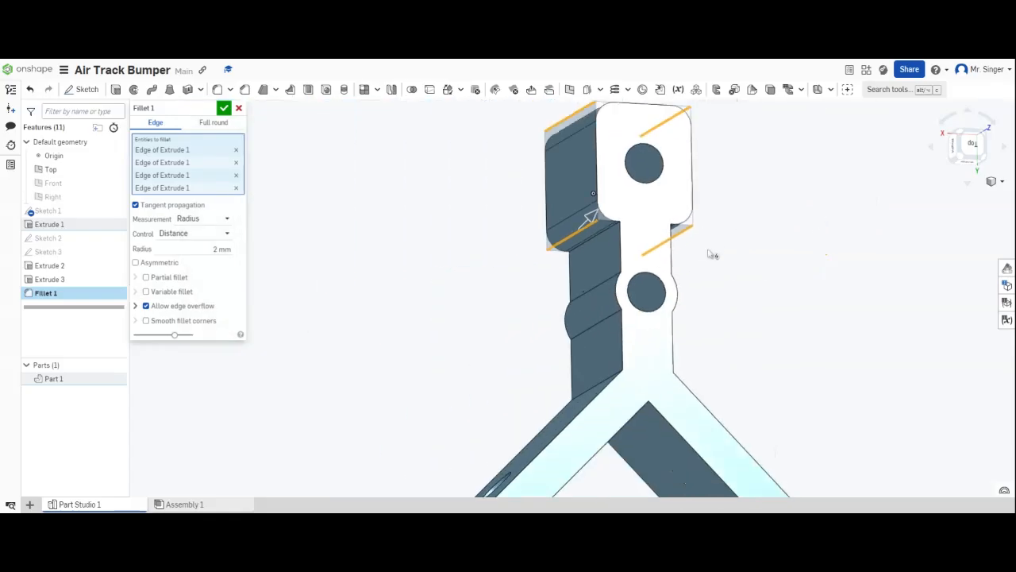
scroll(334, 219, down, 2)
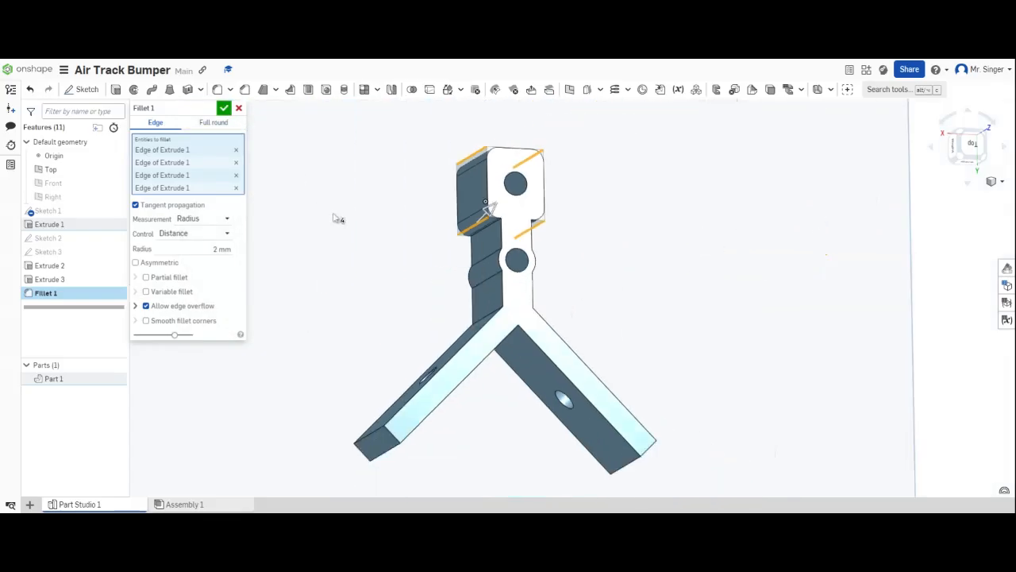
mouse_move(345, 232)
right_down()
mouse_move(357, 216)
mouse_move(365, 223)
mouse_move(352, 222)
right_up()
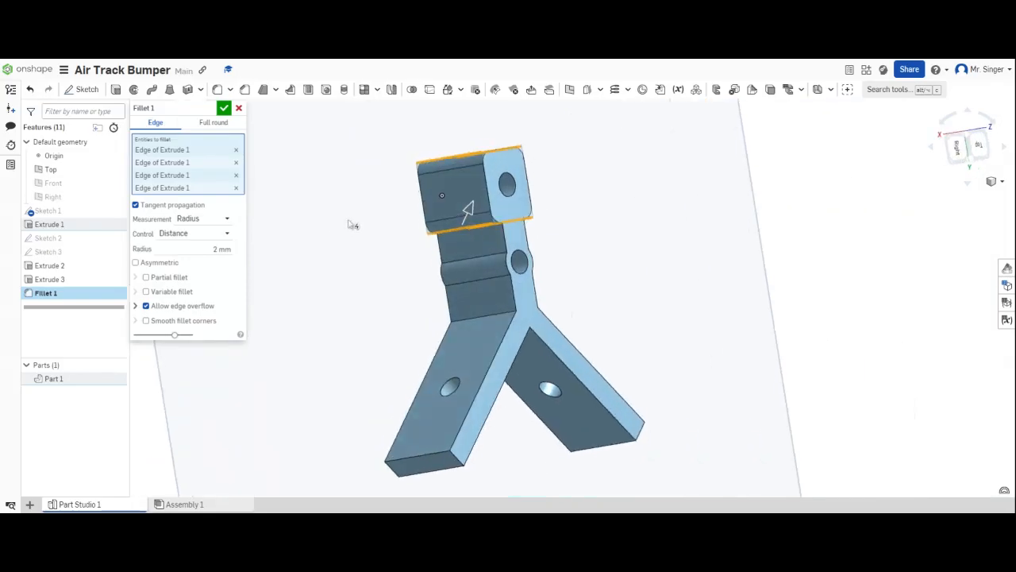
click(224, 111)
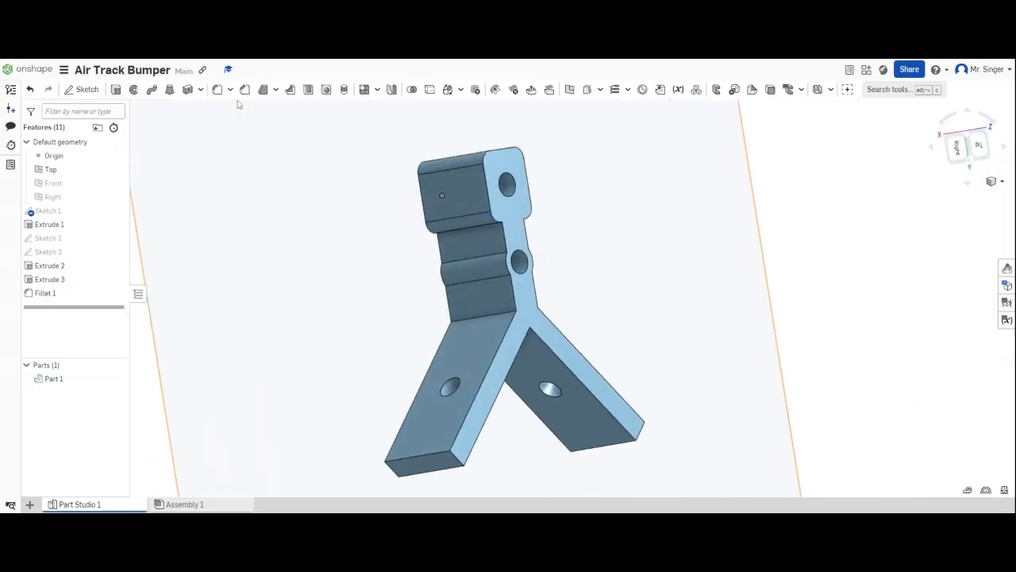
Step: Chamfer the outer end edge of both arms with an equal distance of 4 mm
mouse_move(309, 239)
right_down()
mouse_move(508, 243)
mouse_move(496, 318)
mouse_move(358, 352)
right_up()
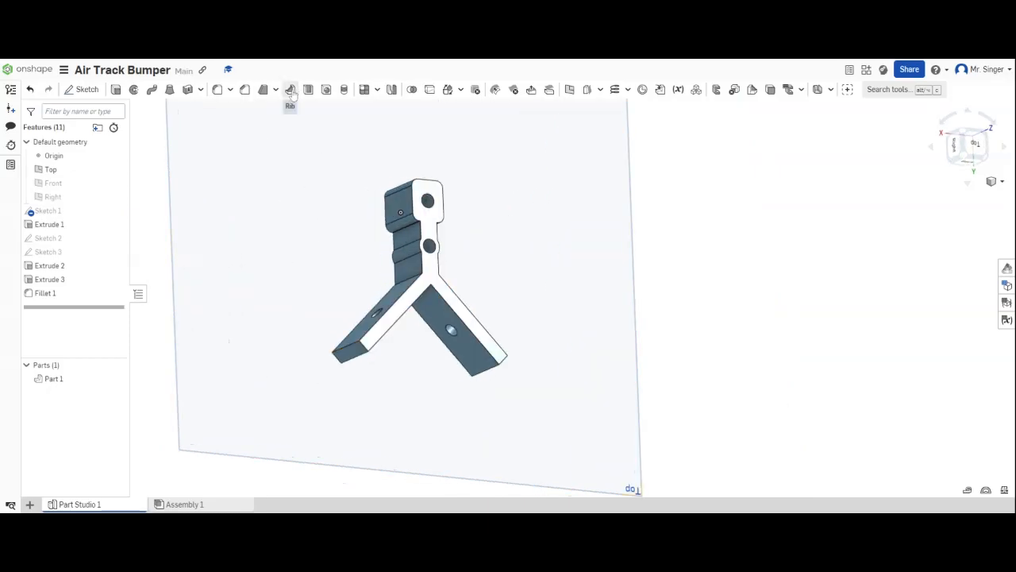
click(245, 90)
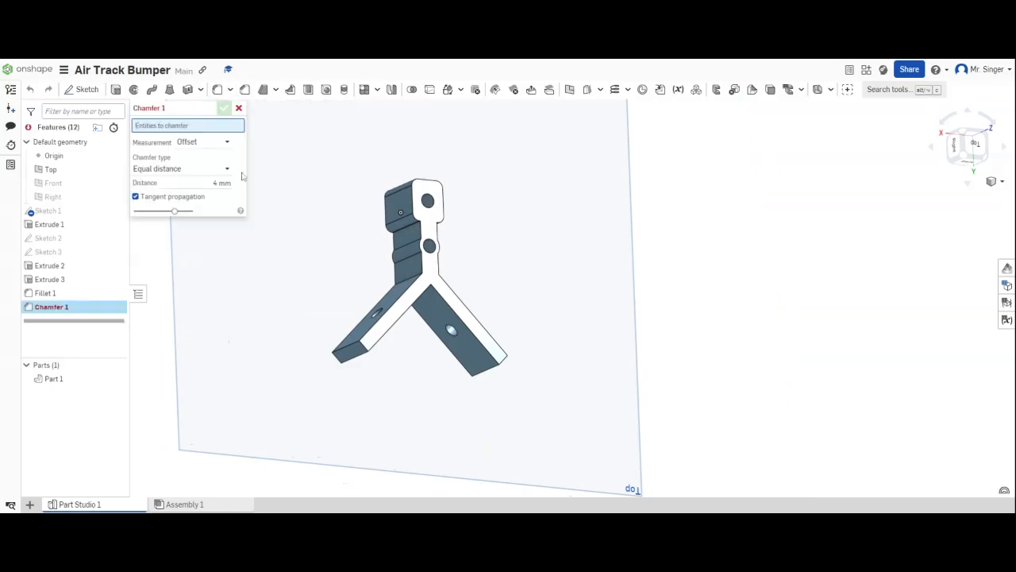
scroll(354, 346, up, 5)
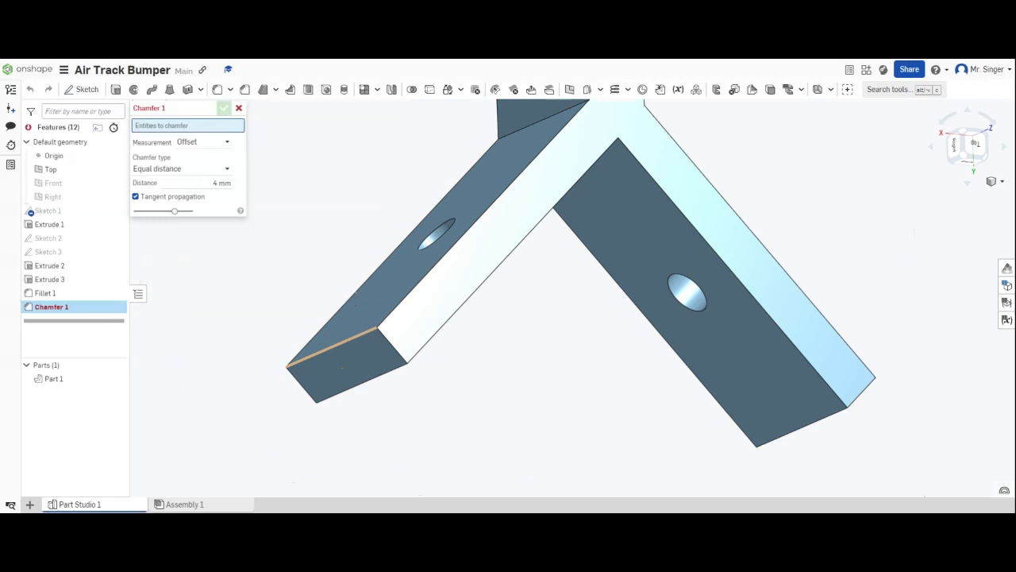
click(358, 341)
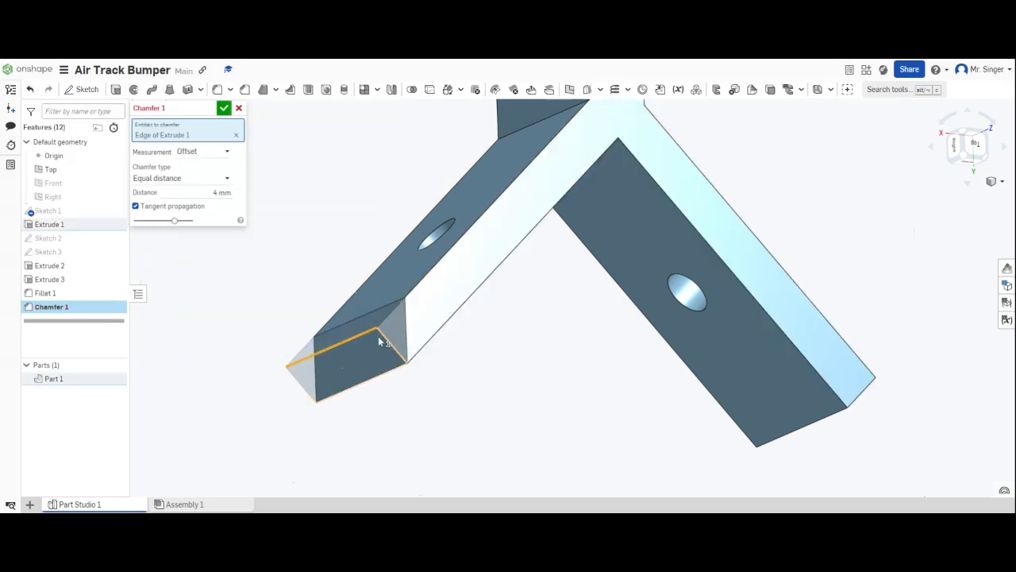
right_drag(519, 358, 786, 378)
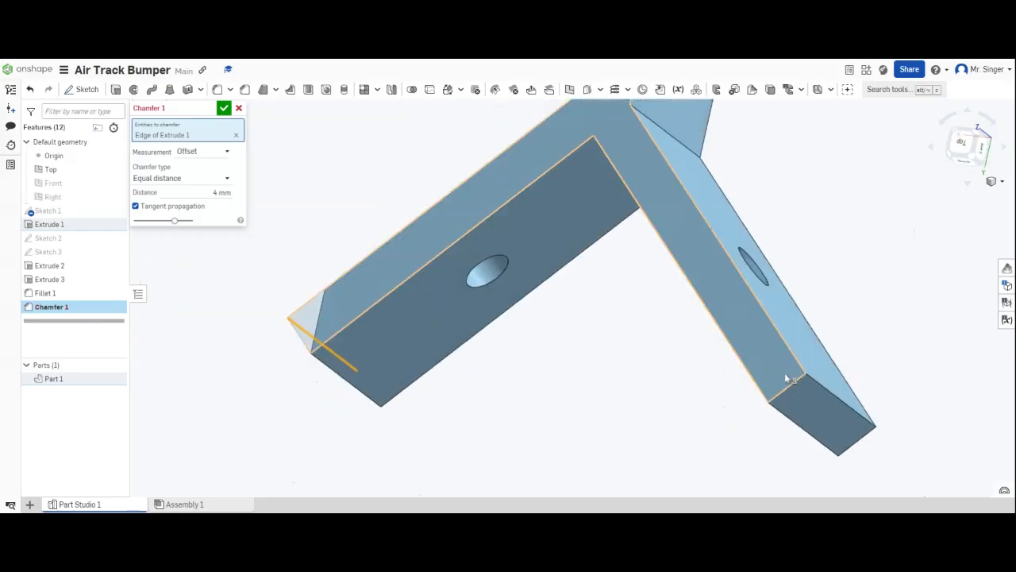
click(828, 389)
scroll(698, 377, down, 5)
right_drag(658, 367, 721, 324)
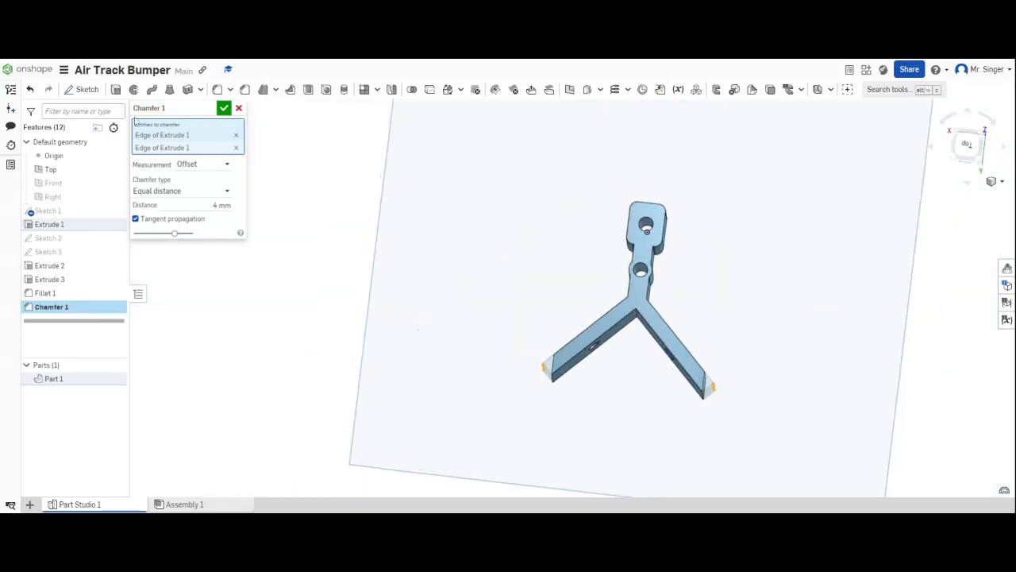
click(224, 108)
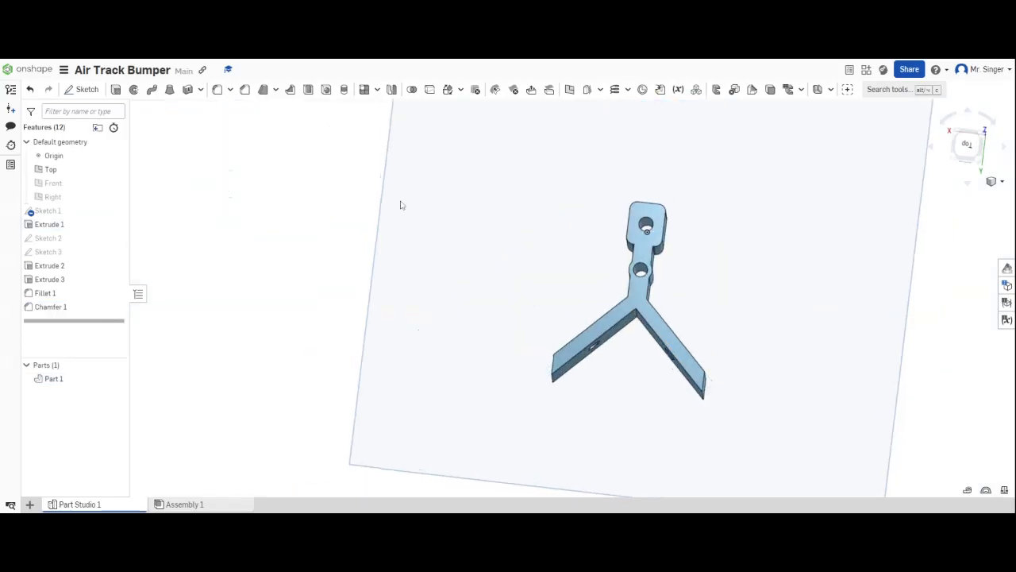
Step: Inspect the hole in the stem, then reopen Sketch 1 for editing in the top view
right_drag(518, 261, 613, 281)
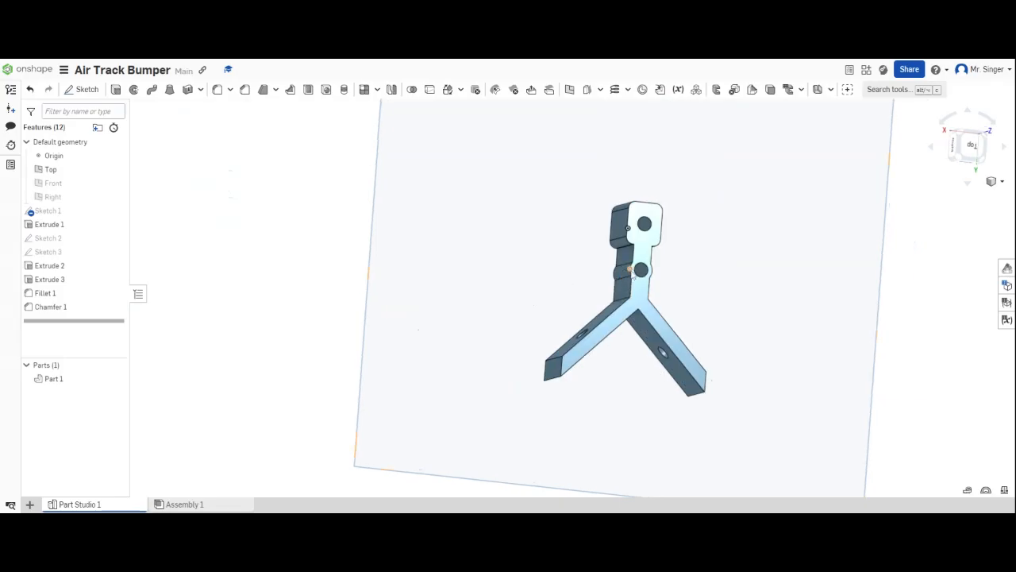
scroll(633, 274, up, 8)
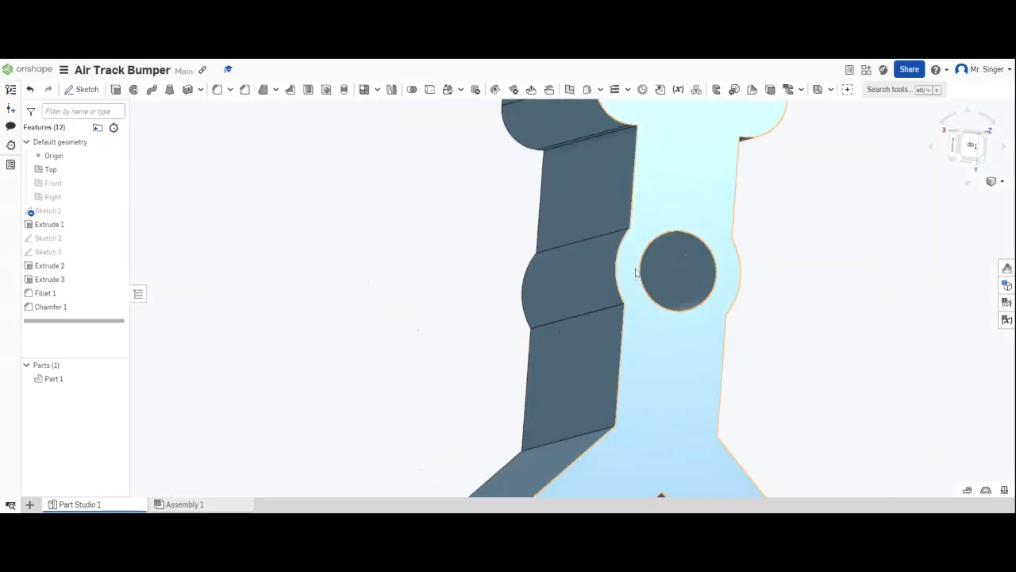
scroll(520, 274, down, 8)
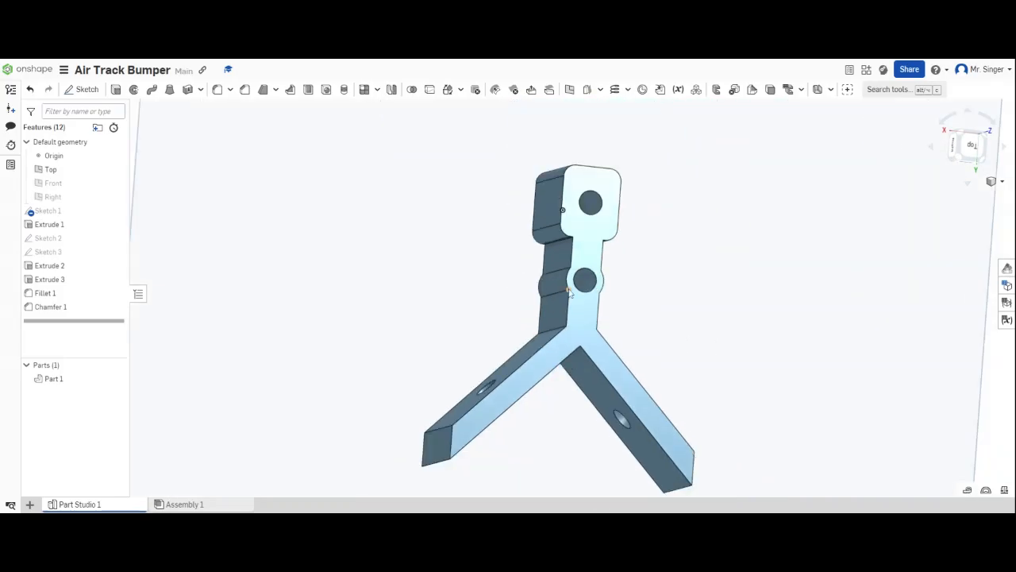
right_drag(655, 286, 593, 290)
scroll(592, 289, up, 5)
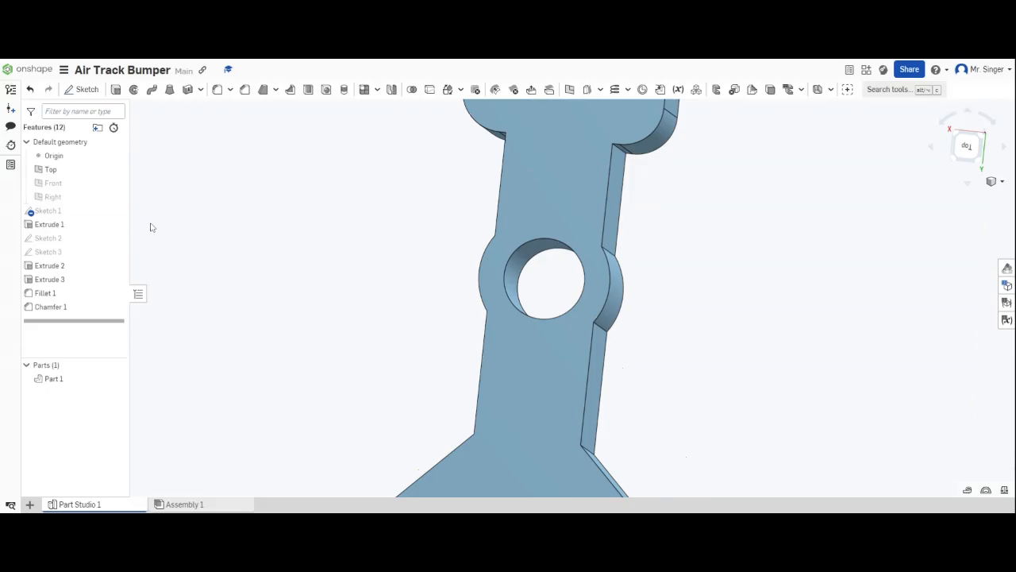
right_click(65, 216)
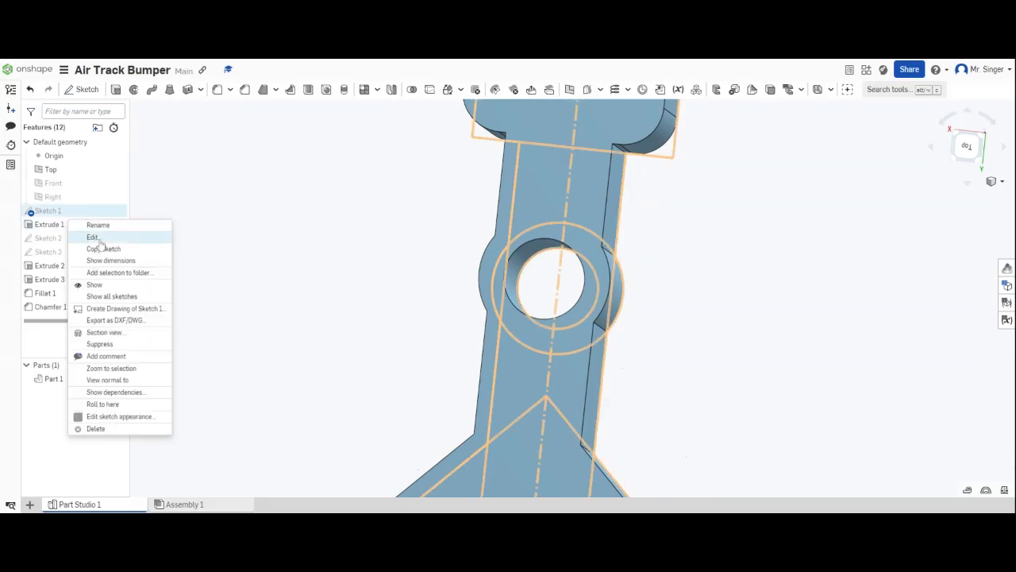
click(92, 237)
click(972, 154)
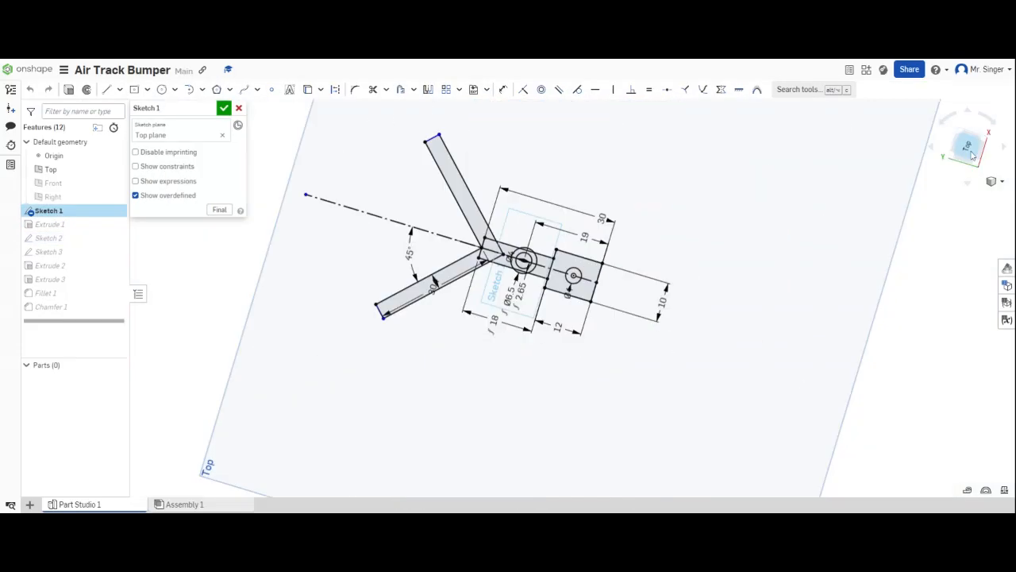
Step: Delete the outer circle around the 4 mm hole in the stem of Sketch 1
scroll(572, 256, up, 5)
scroll(571, 257, up, 2)
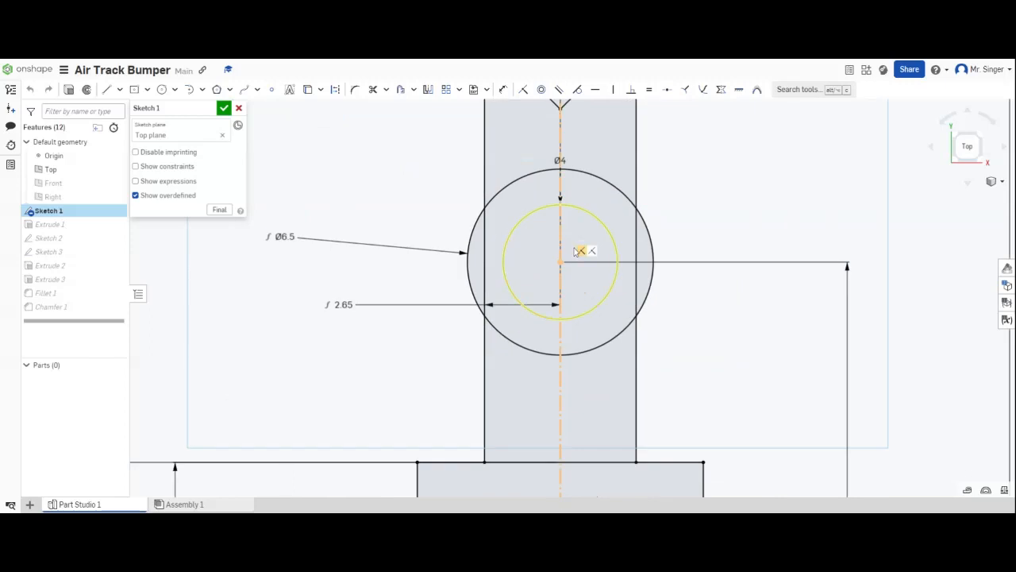
click(478, 227)
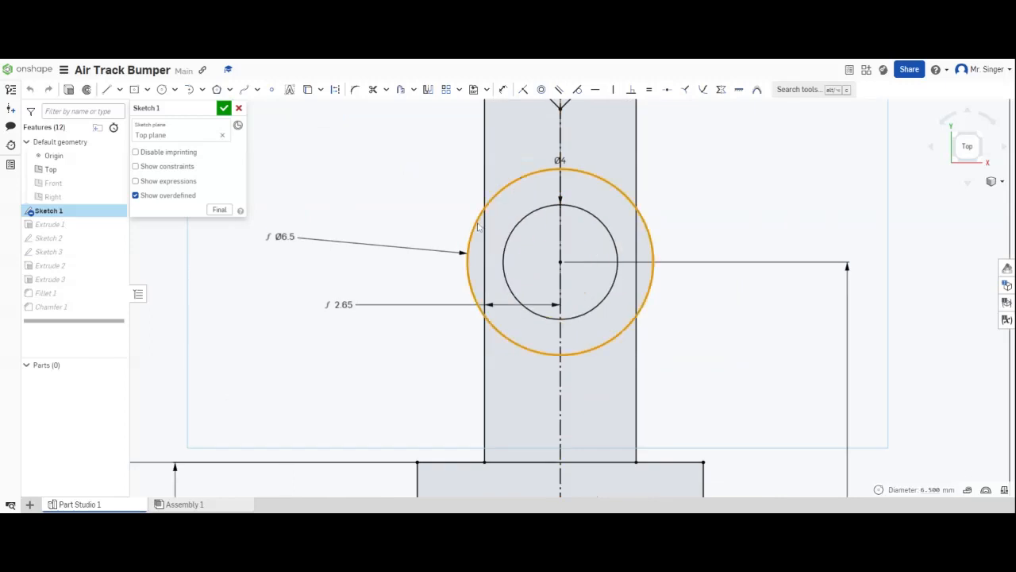
key(Delete)
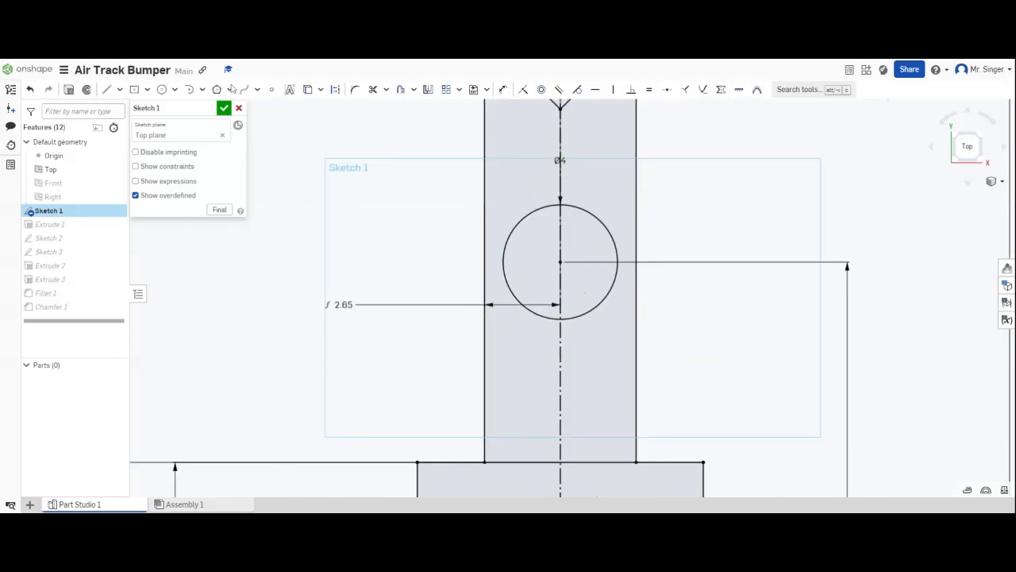
Step: Offset the stem's 4 mm circle outward by 2.5 mm and finish editing Sketch 1
click(163, 89)
click(402, 89)
click(537, 209)
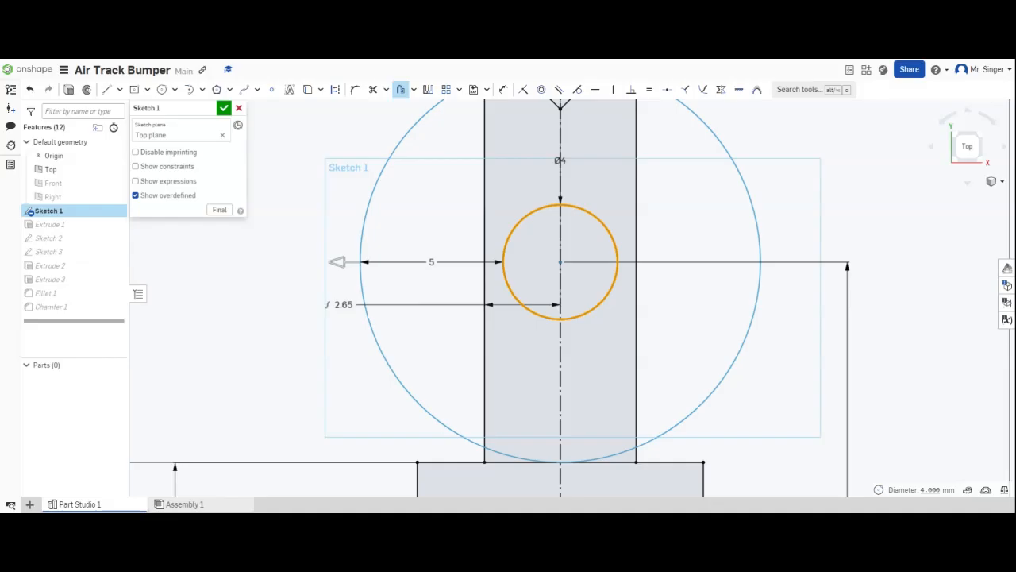
click(277, 279)
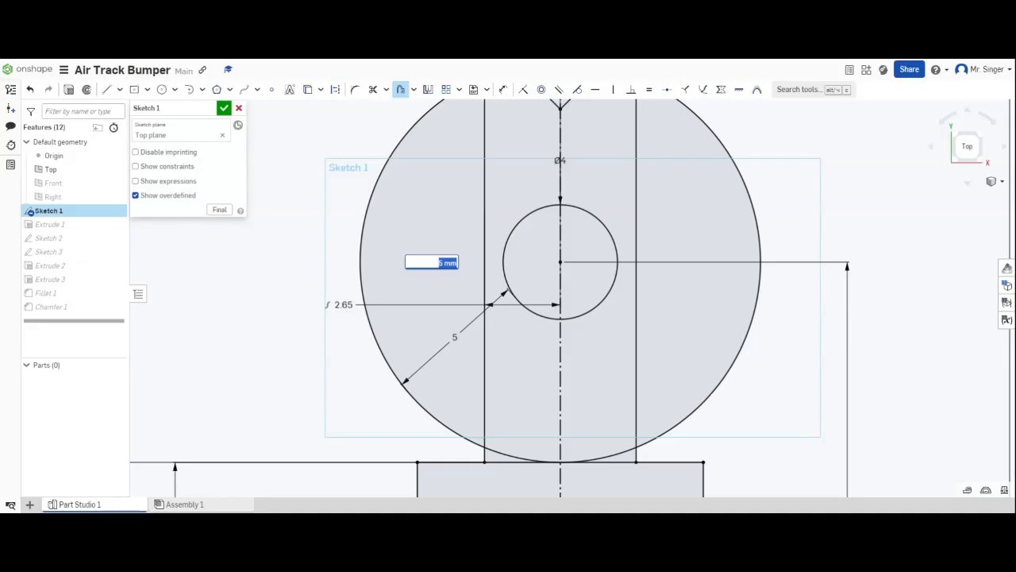
key(Return)
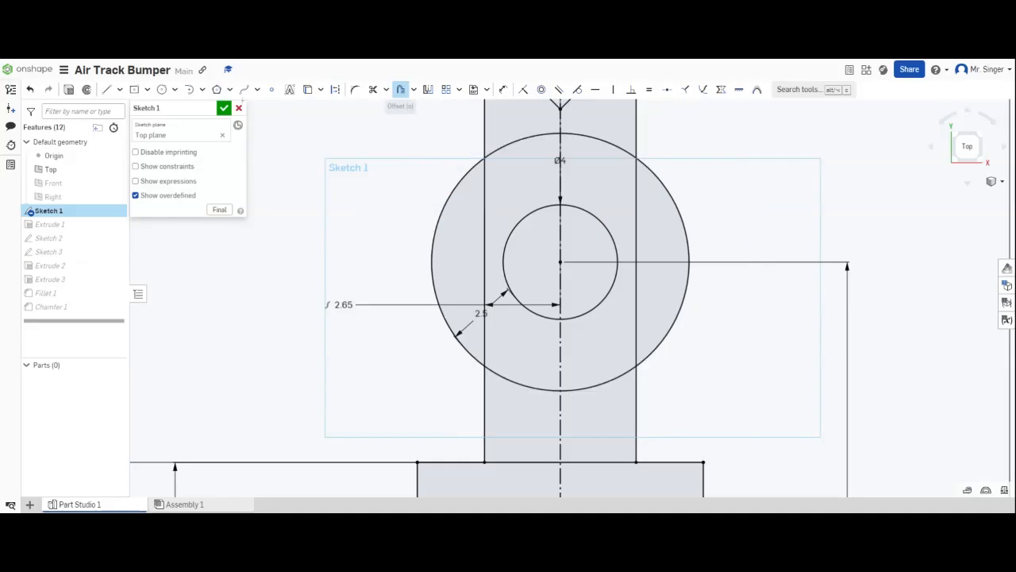
click(224, 109)
scroll(419, 209, down, 5)
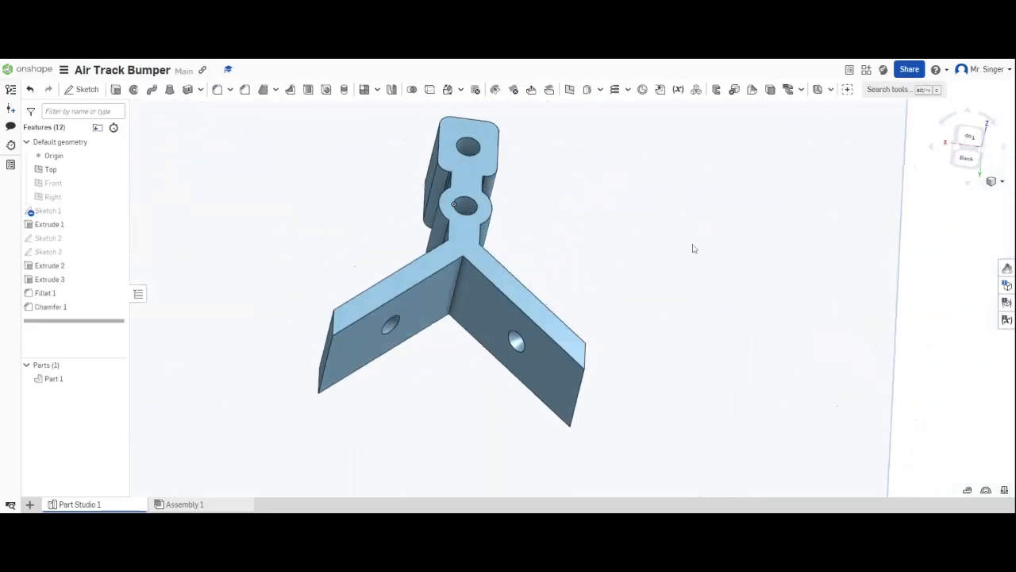
scroll(622, 275, down, 4)
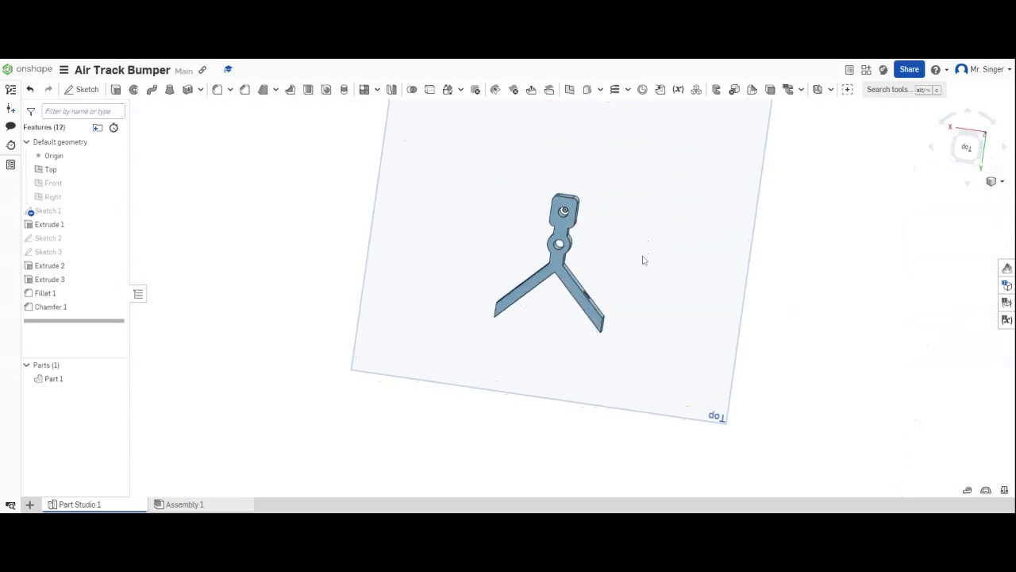